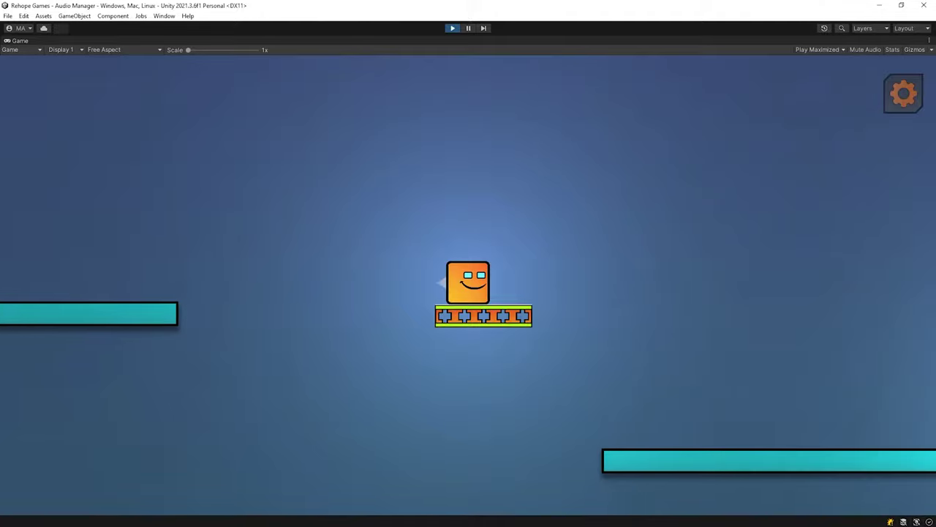
# - Jump, turn the music back on, lower then restore full music volume, and stop Play mode
pyautogui.press('space')
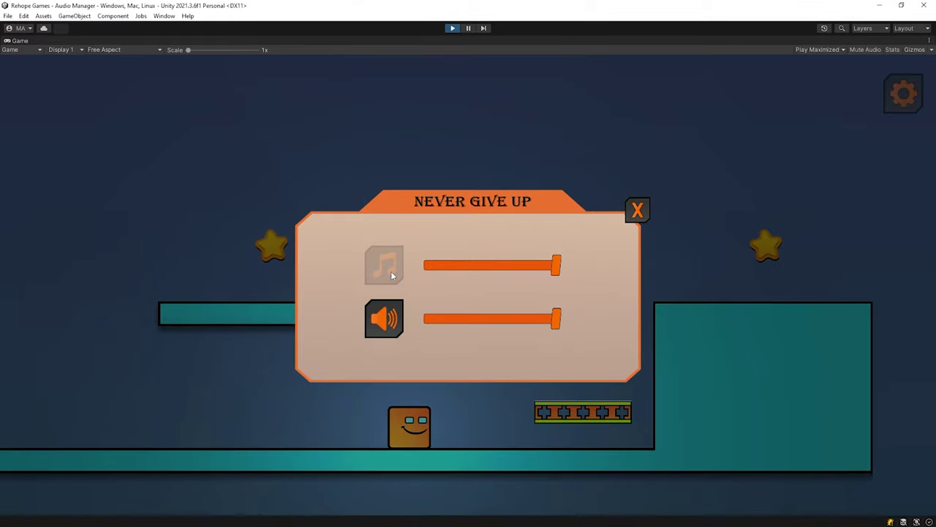
pyautogui.click(390, 272)
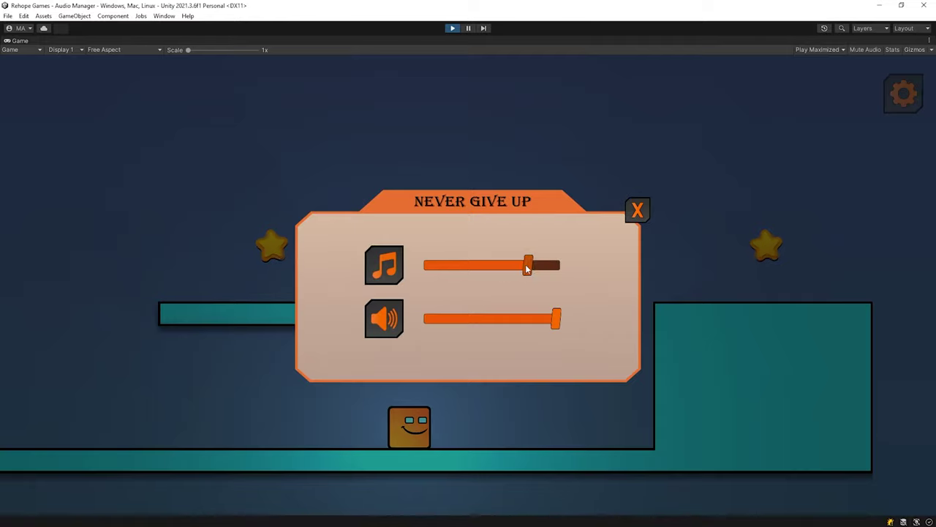
pyautogui.moveTo(463, 269); pyautogui.dragTo(431, 271)
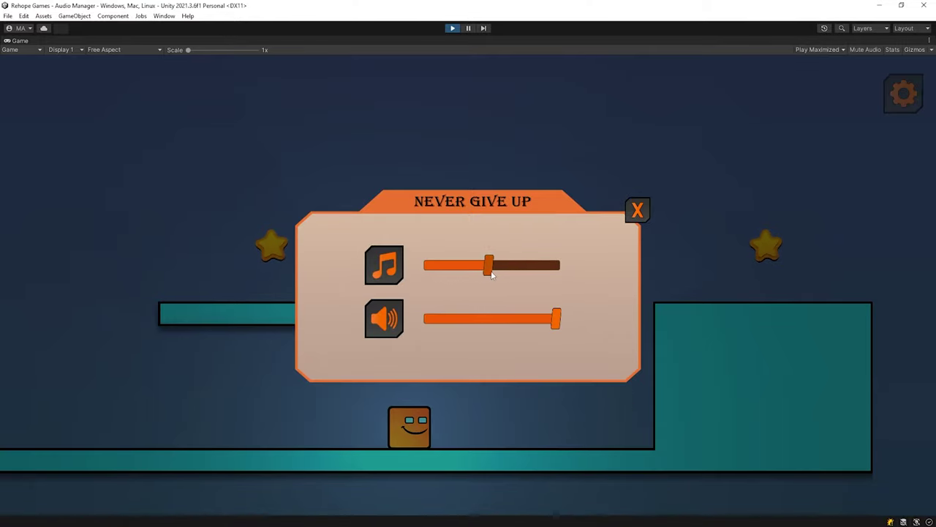
pyautogui.moveTo(493, 270); pyautogui.dragTo(566, 277)
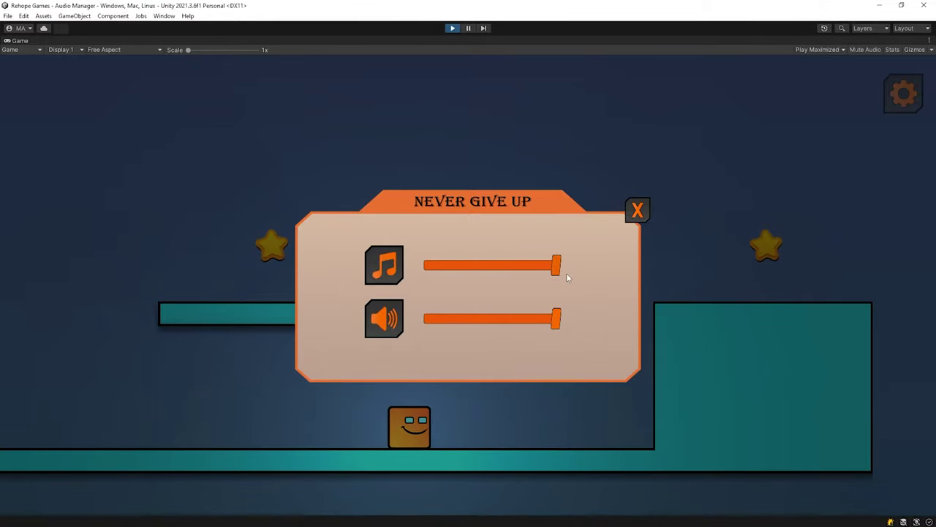
pyautogui.hotkey('ctrl', 'p')
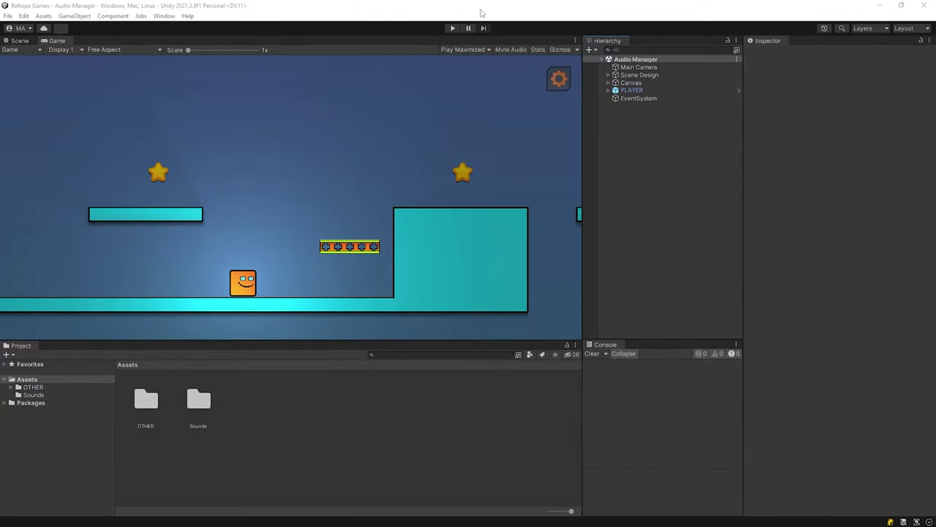
# - Replay the level, jumping onto the floating platform, and stop after game over
pyautogui.click(453, 28)
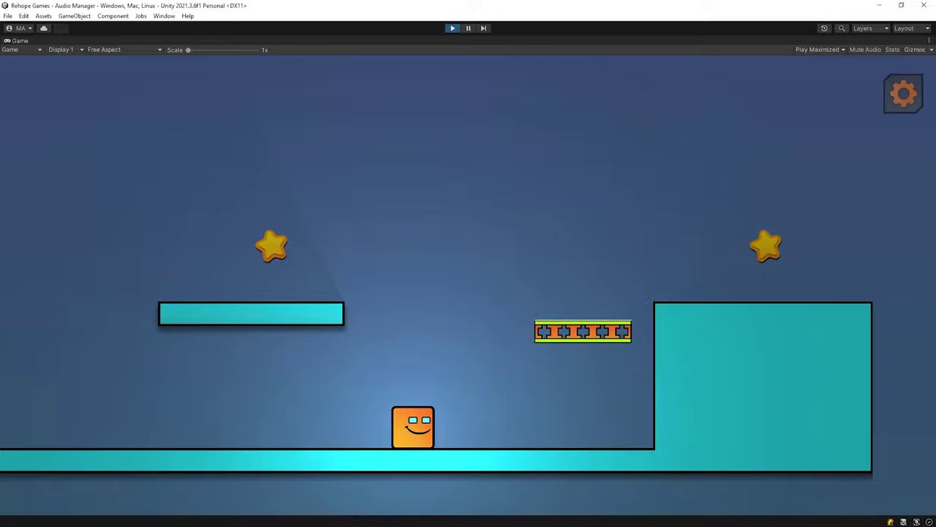
pyautogui.press('space')
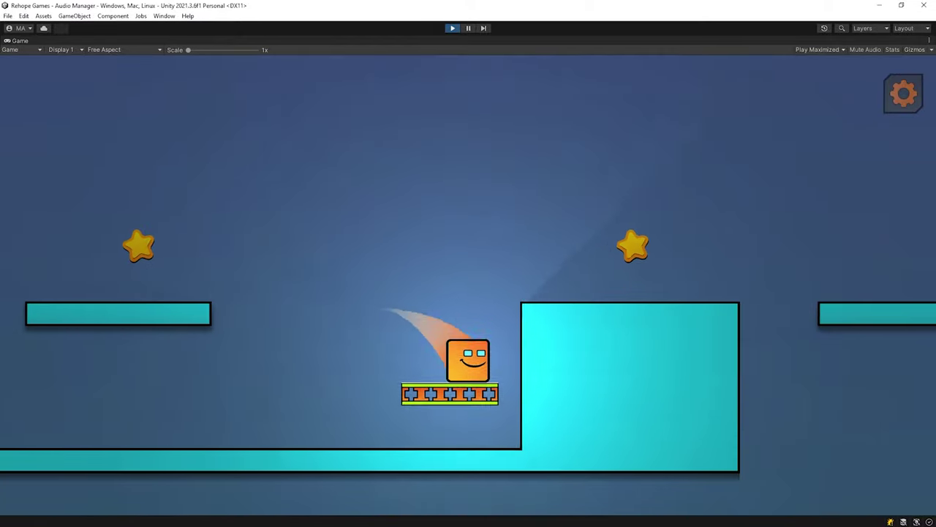
pyautogui.press('space')
pyautogui.press('space')
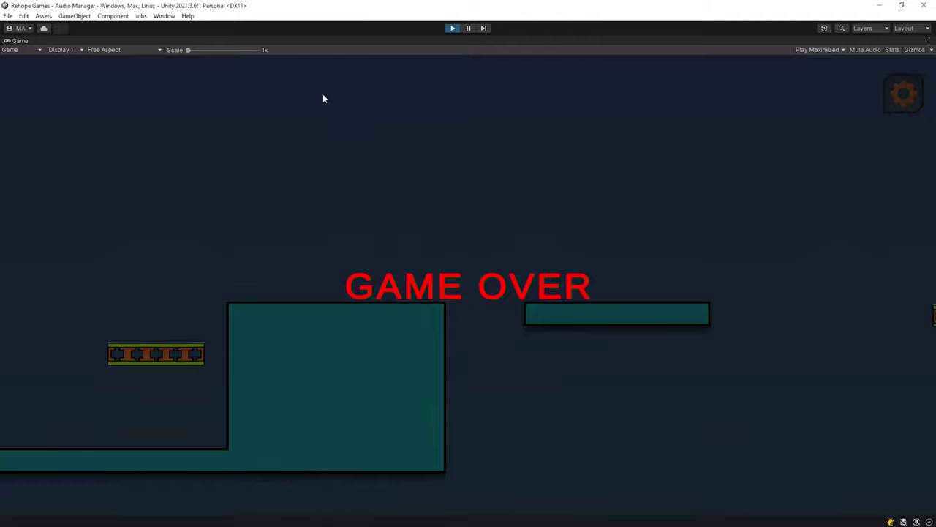
pyautogui.click(453, 28)
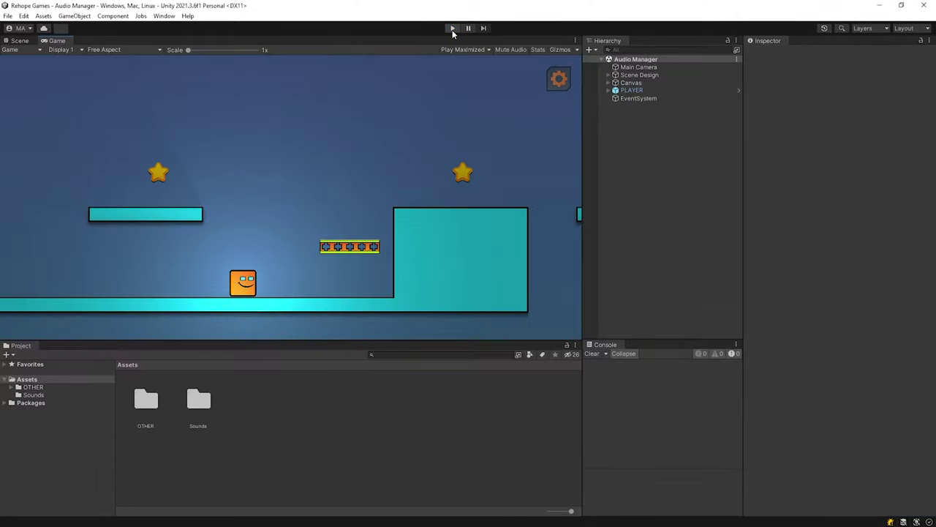
pyautogui.doubleClick(199, 398)
pyautogui.click(200, 409)
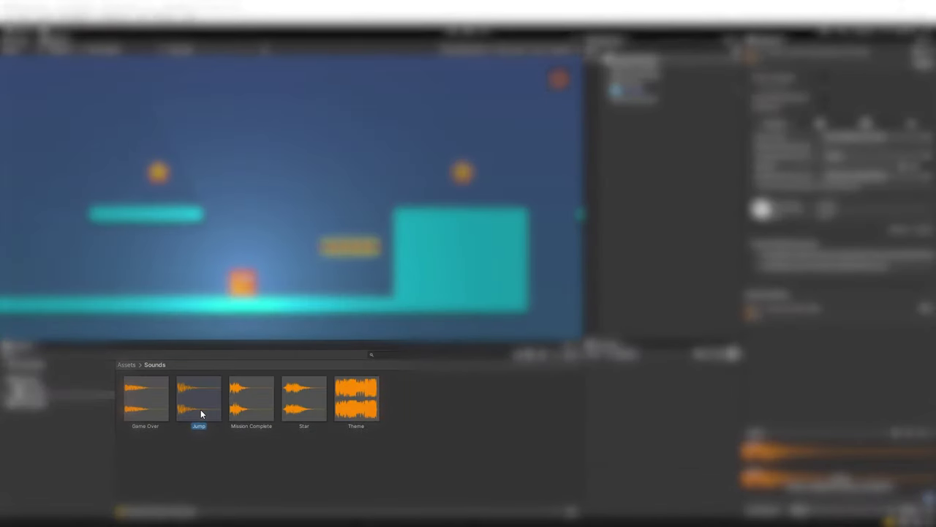
pyautogui.click(372, 396)
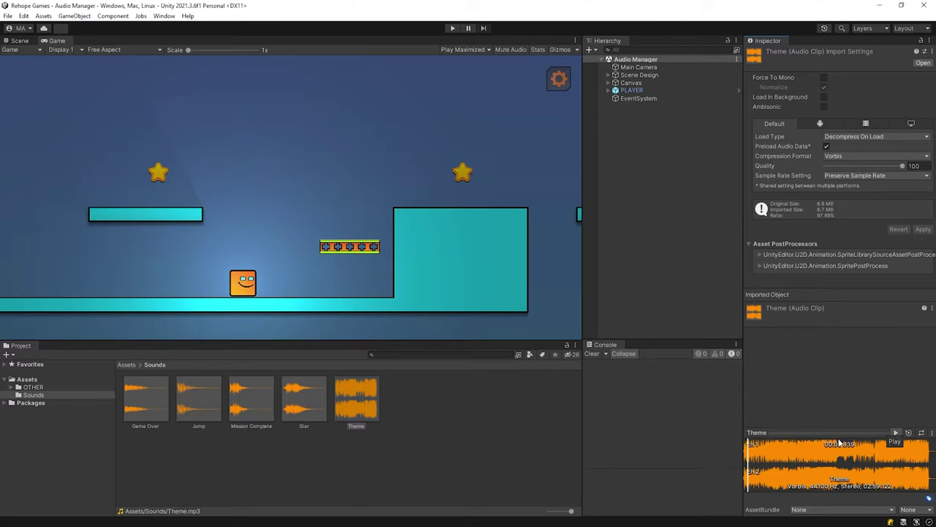
pyautogui.click(307, 401)
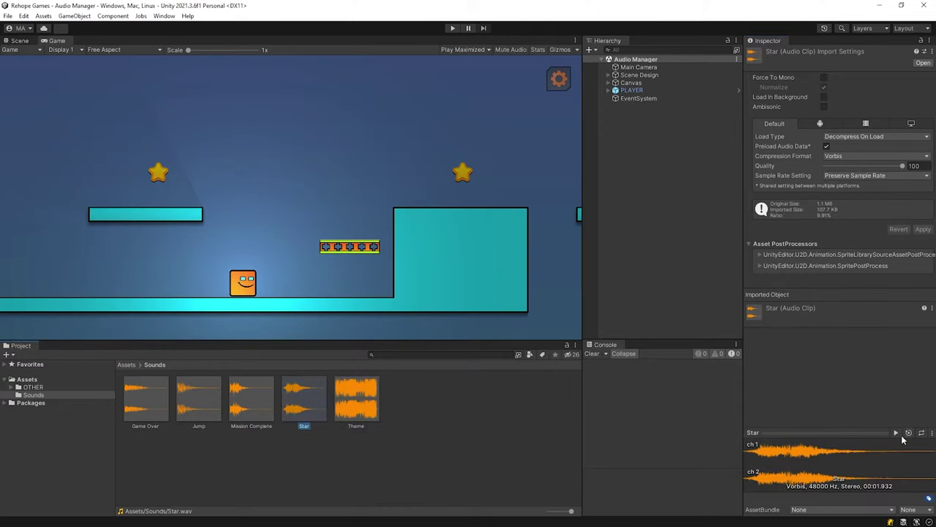
pyautogui.click(255, 410)
pyautogui.click(895, 433)
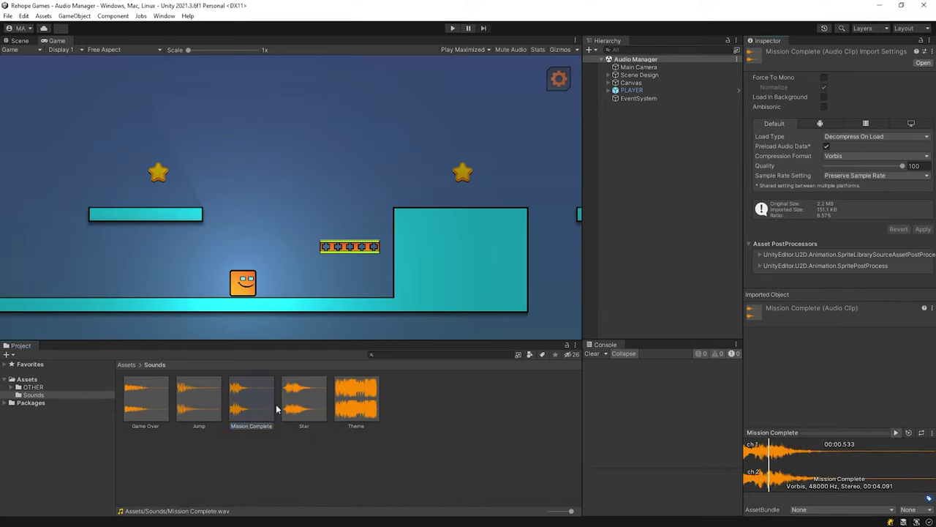
pyautogui.click(188, 400)
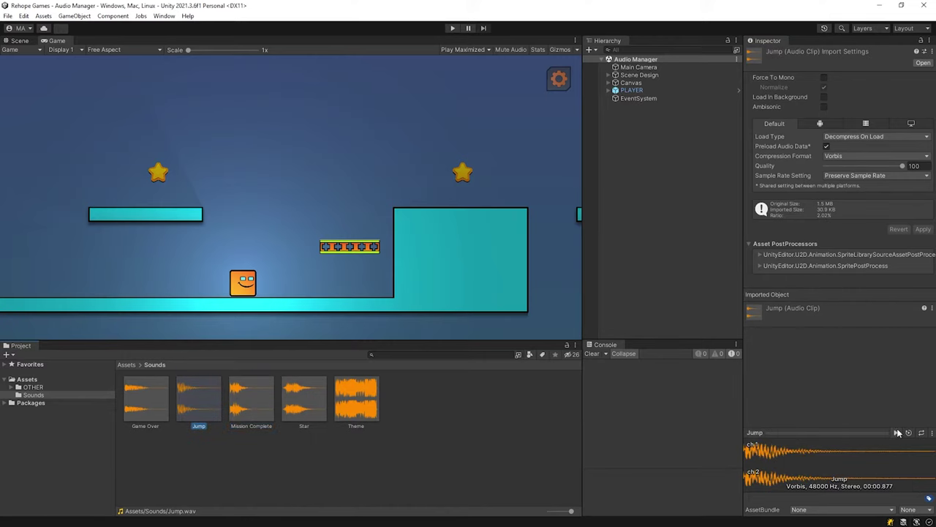
pyautogui.click(162, 399)
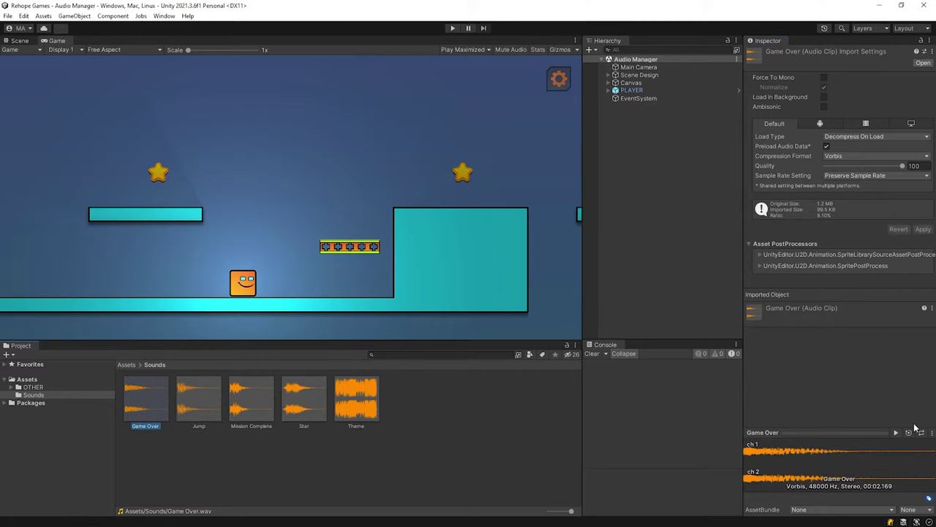
pyautogui.click(893, 433)
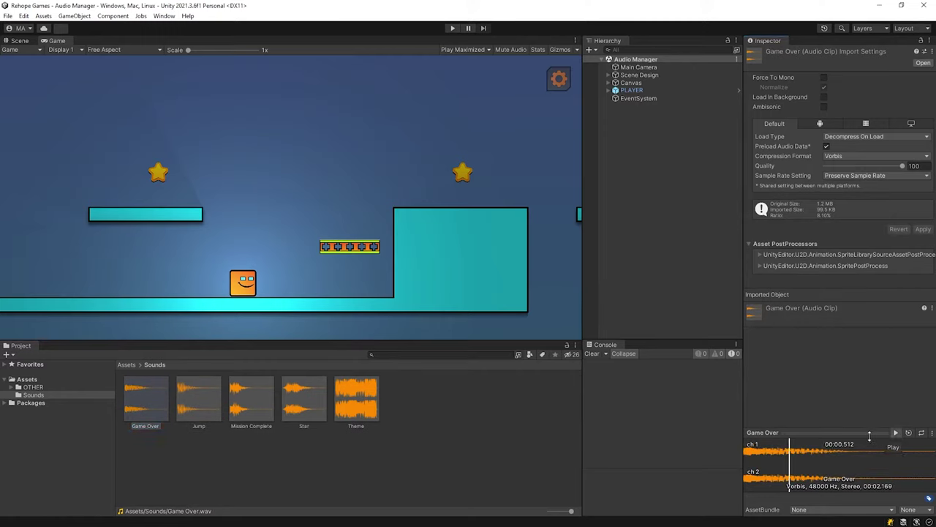
pyautogui.click(127, 364)
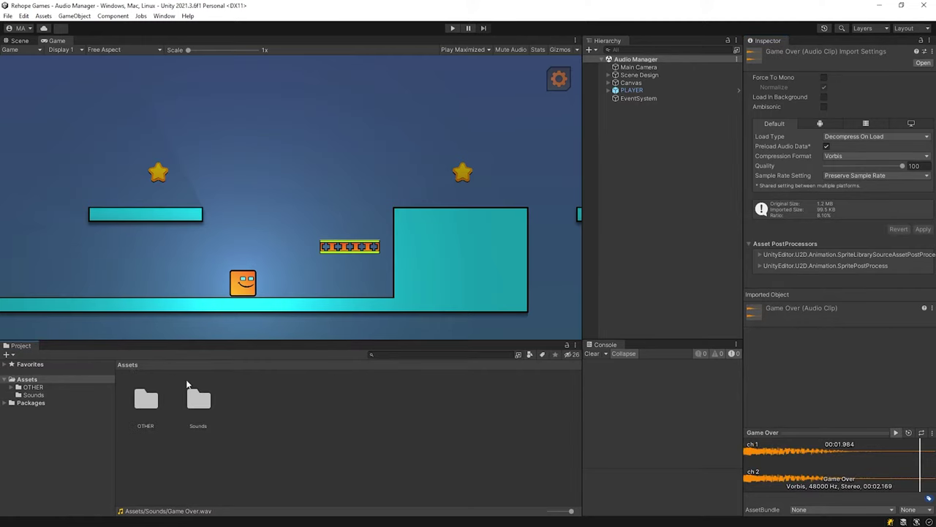
# - Create a new C# script named Sound in Assets
pyautogui.rightClick(298, 406)
pyautogui.moveTo(315, 156)
pyautogui.click(503, 55)
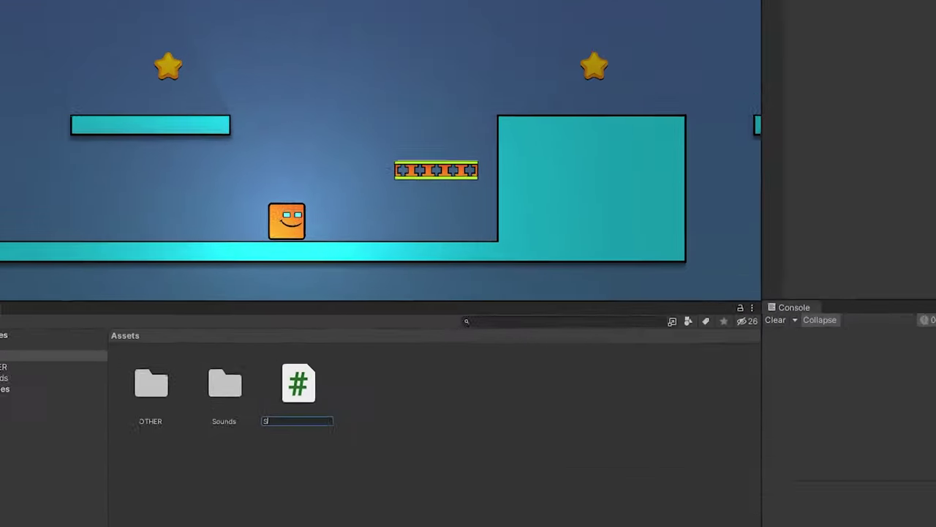
pyautogui.write('Sound')
pyautogui.press('Return')
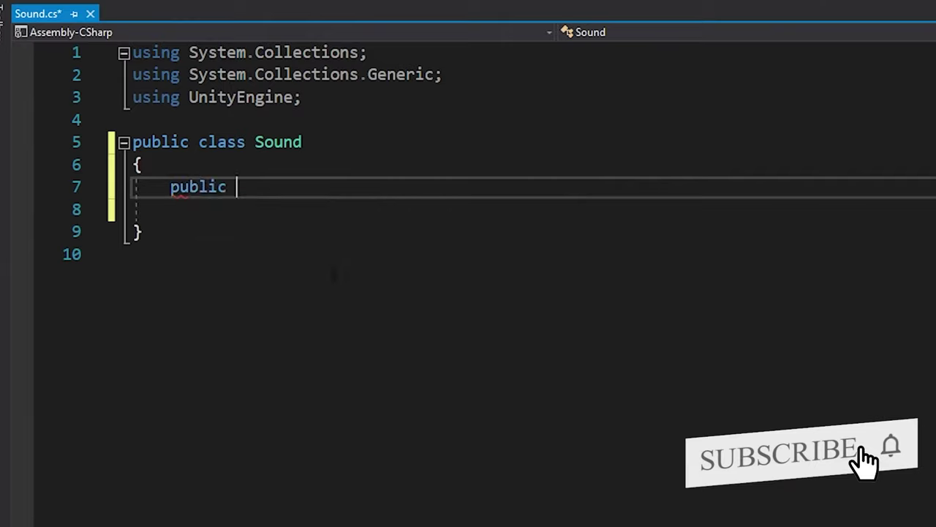
# - Add string name and public AudioClip clip fields plus a [System.Serializable] attribute
pyautogui.write('string nam')
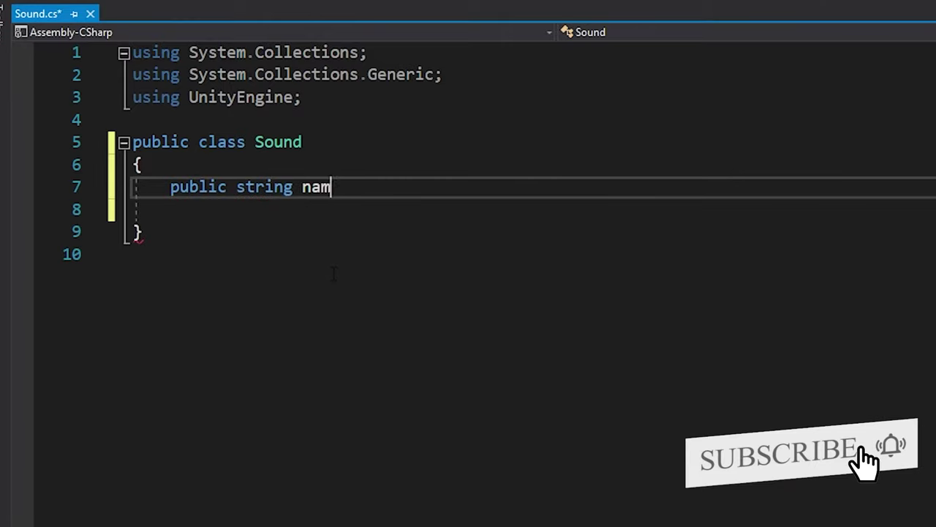
pyautogui.write('e;')
pyautogui.press('Return')
pyautogui.write('public audioClip clip;')
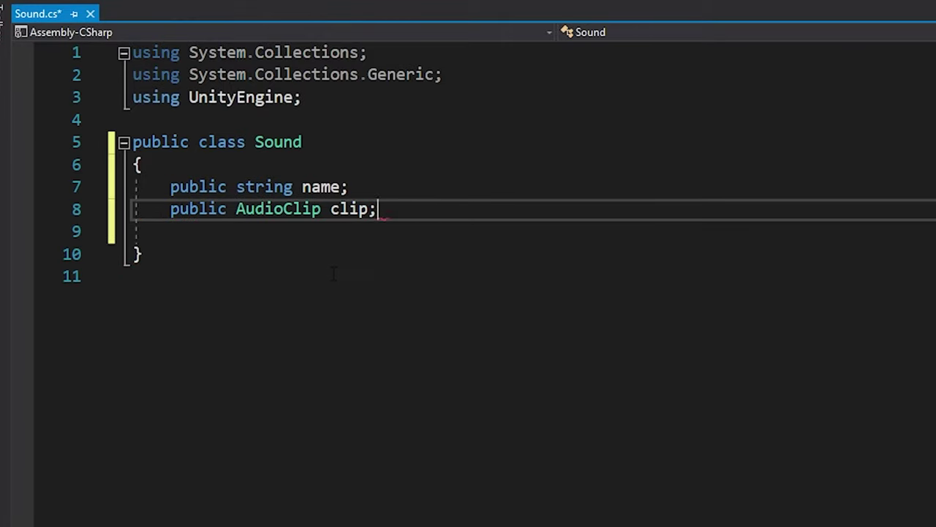
pyautogui.click(170, 119)
pyautogui.press('Return')
pyautogui.press('Return')
pyautogui.write('[System.Serializable')
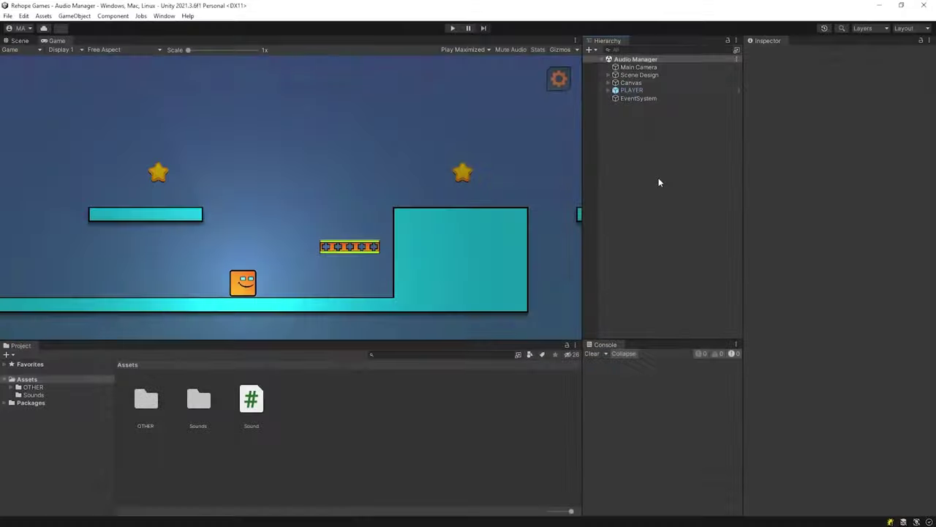
# - Create an empty GameObject named Audio Manager in the Hierarchy
pyautogui.rightClick(646, 164)
pyautogui.click(643, 301)
pyautogui.write('Audio Manage')
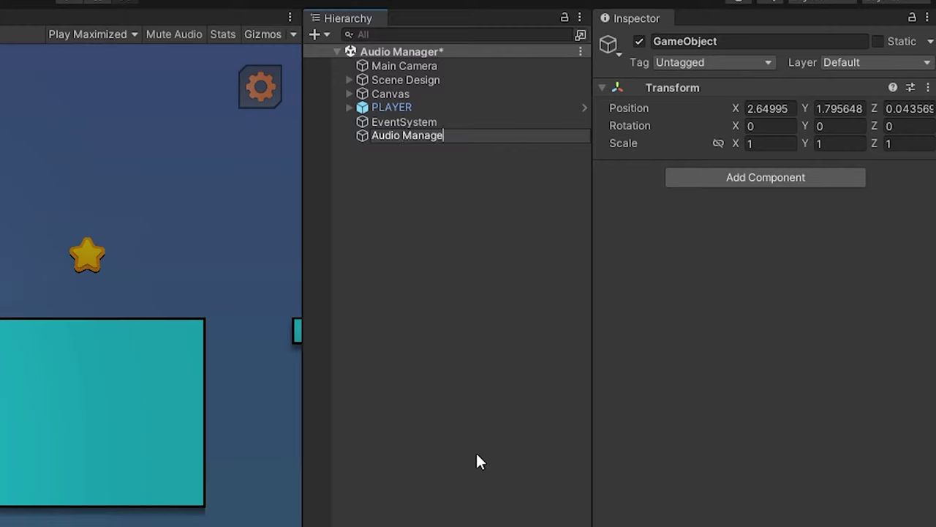
pyautogui.write('r')
pyautogui.press('Return')
# - Attach a new AudioManager script to it and open the script
pyautogui.click(757, 179)
pyautogui.write('Audi')
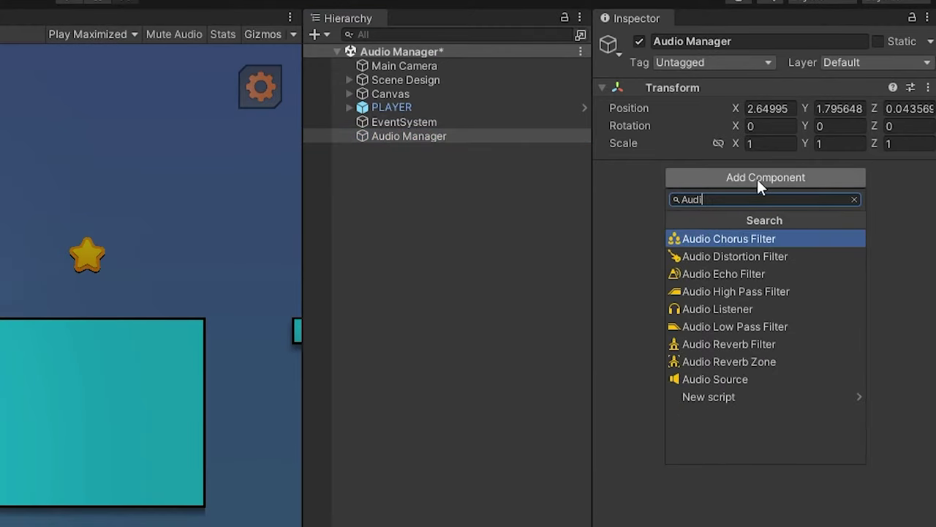
pyautogui.write('oManager')
pyautogui.click(732, 236)
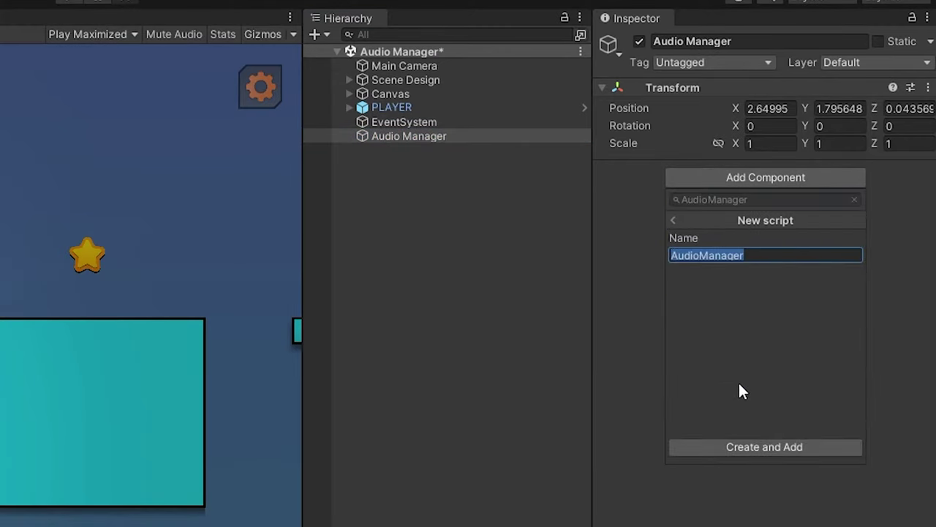
pyautogui.click(742, 446)
pyautogui.doubleClick(760, 189)
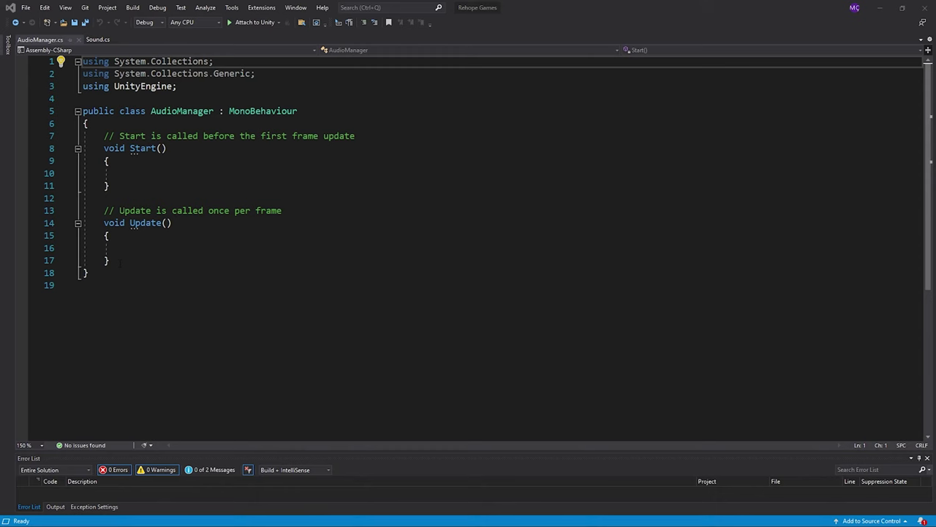
# - Replace Start and Update with public Sound[] musicSounds, sfxSounds and AudioSource musicSource, sfxSource fields
pyautogui.moveTo(119, 264); pyautogui.dragTo(106, 133)
pyautogui.press('Delete')
pyautogui.write('pub')
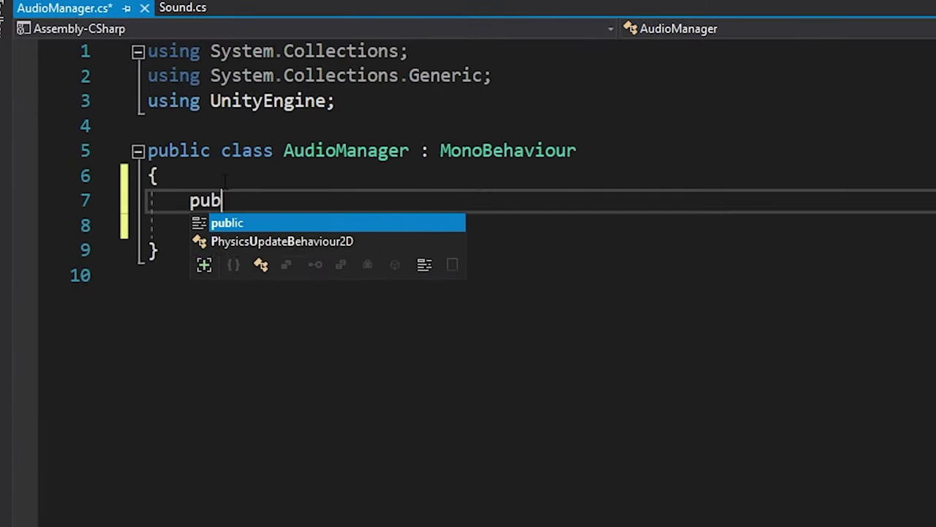
pyautogui.write('lic Sound[] mus')
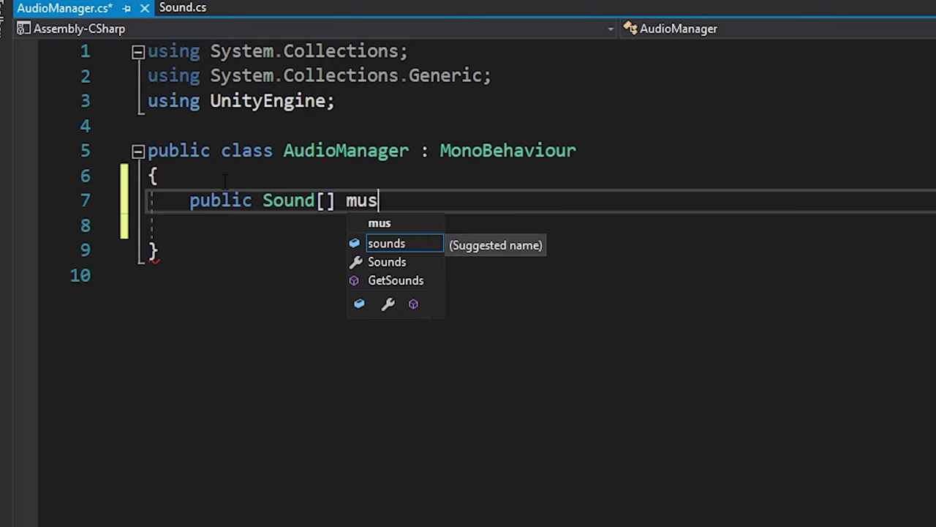
pyautogui.write('icSounds, sfxSounds')
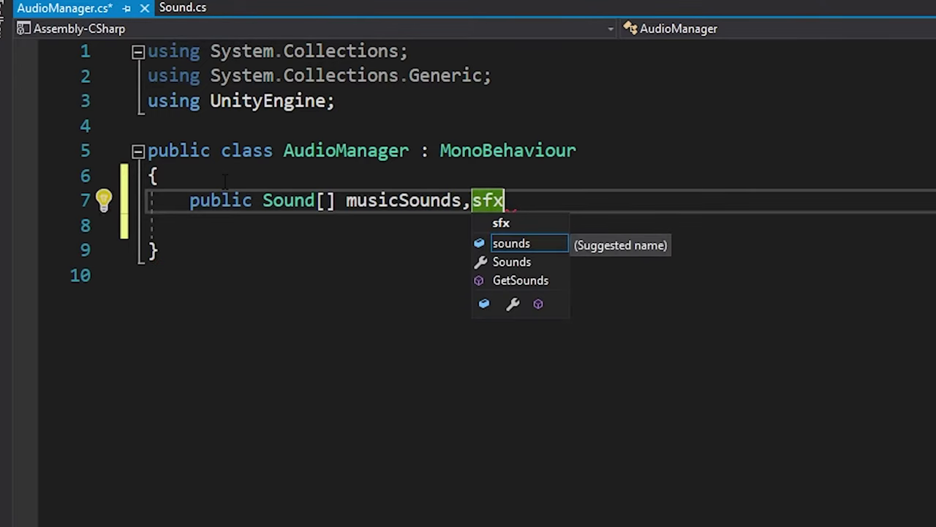
pyautogui.write(';')
pyautogui.press('Return')
pyautogui.write('public Audi')
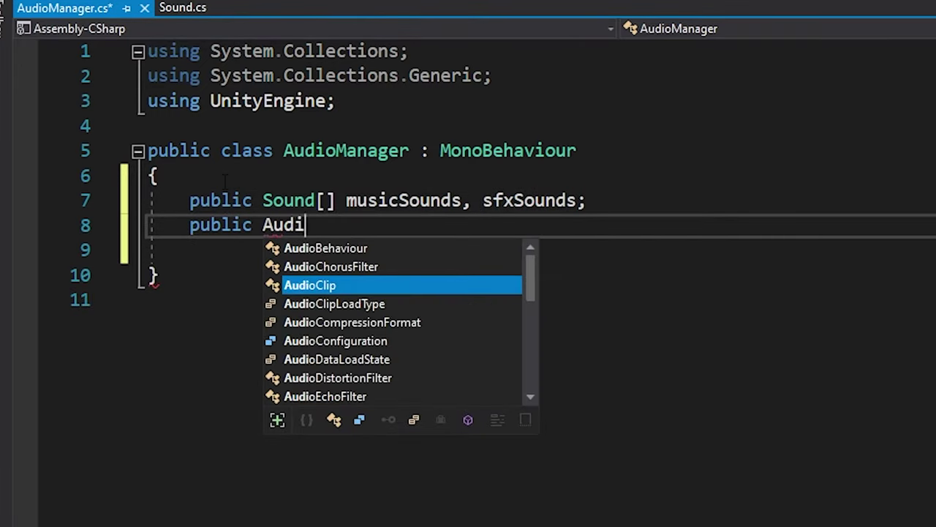
pyautogui.write('oSource m')
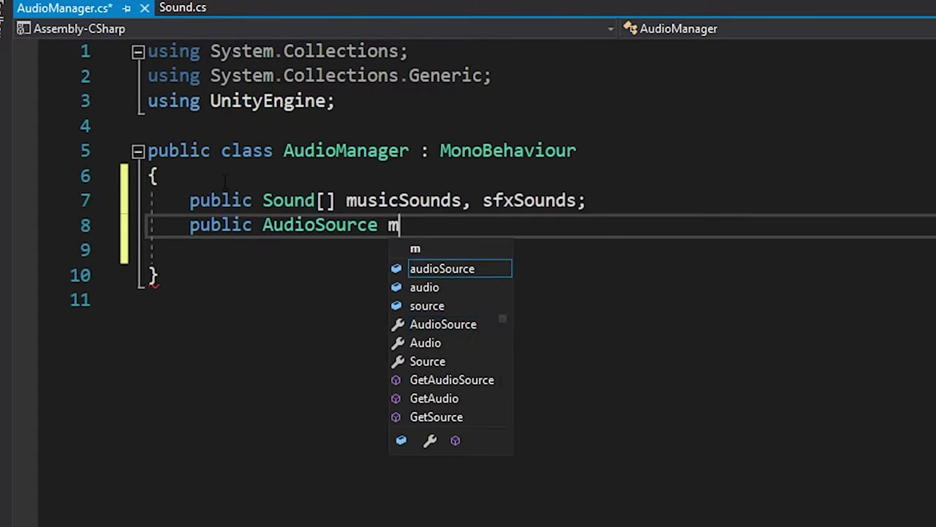
pyautogui.write('usicSource, sfxSour')
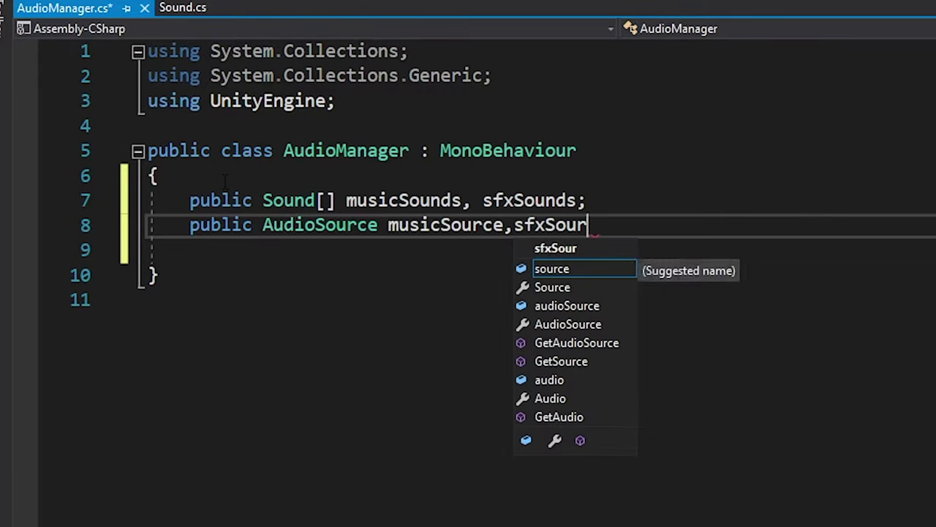
pyautogui.write('ce;')
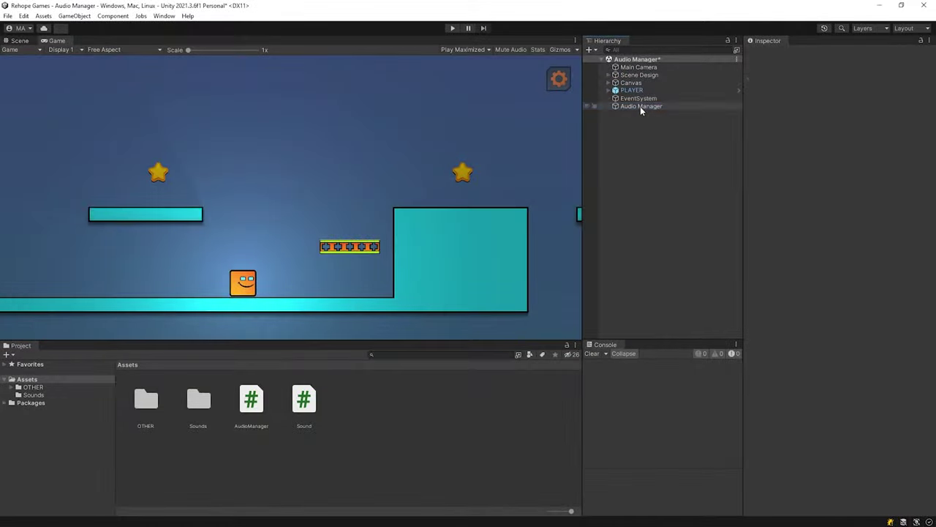
# - Add one Music Sounds entry and assign it the Theme clip
pyautogui.click(640, 106)
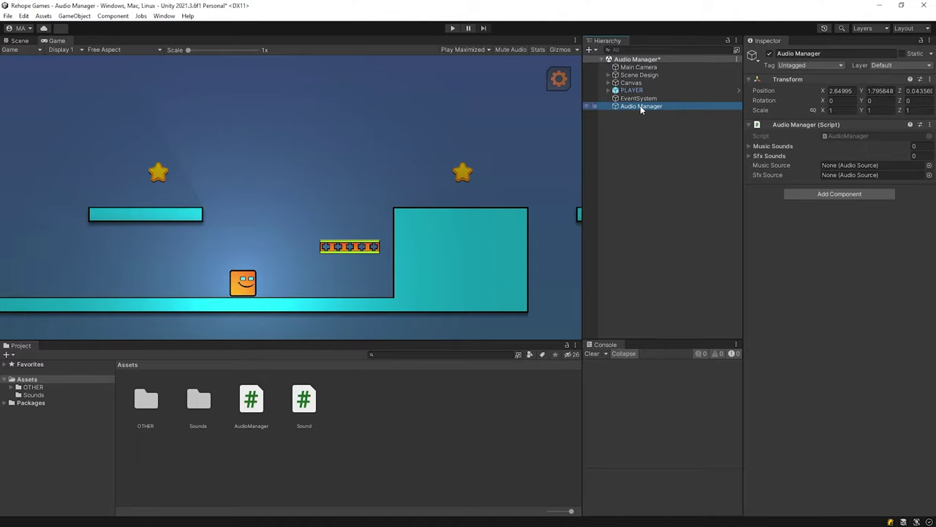
pyautogui.click(749, 147)
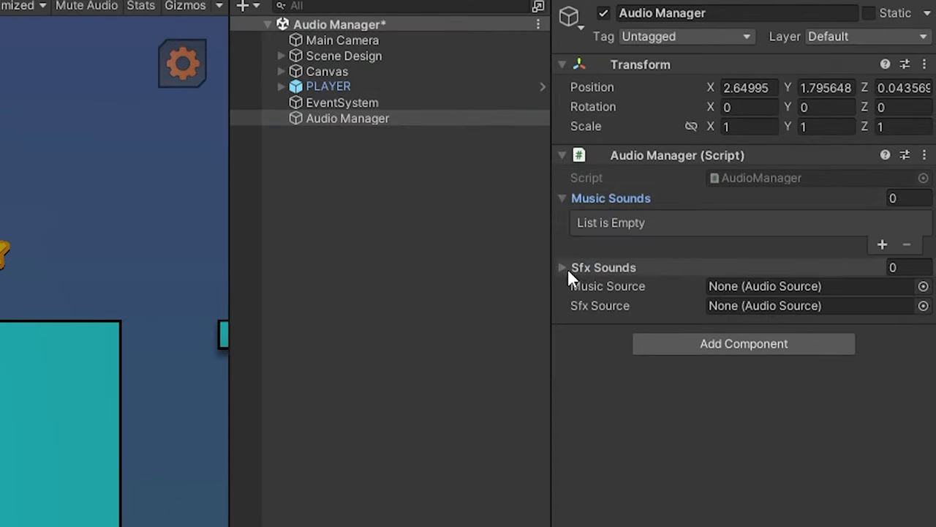
pyautogui.click(749, 181)
pyautogui.click(910, 169)
pyautogui.click(591, 222)
pyautogui.write('Theme')
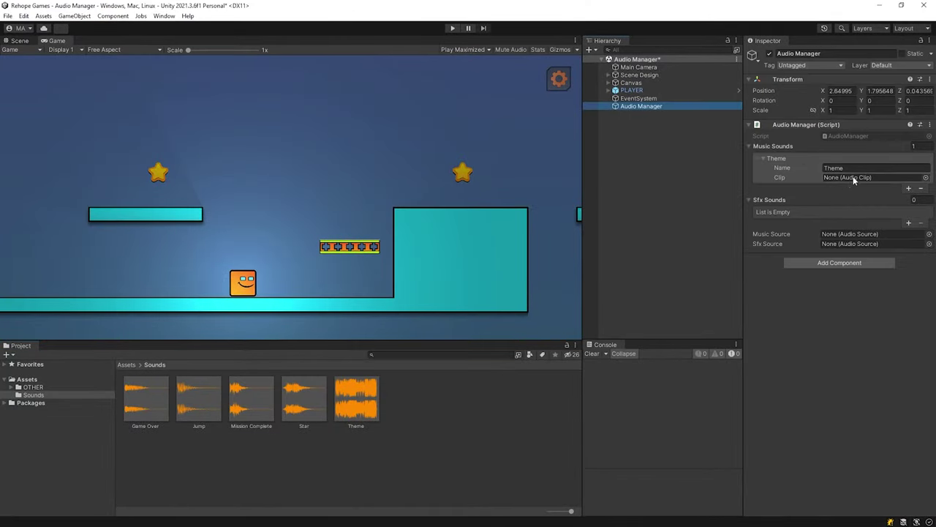
pyautogui.moveTo(705, 282); pyautogui.dragTo(841, 177)
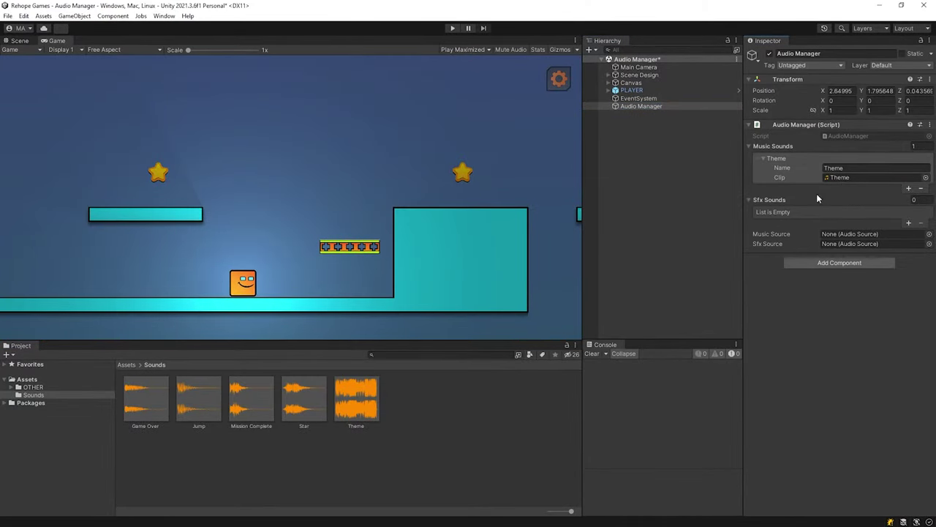
# - Set Sfx Sounds to 4 entries named Jump, Star, GameOver and MissionComplete
pyautogui.click(914, 200)
pyautogui.write('4')
pyautogui.press('Return')
pyautogui.click(861, 221)
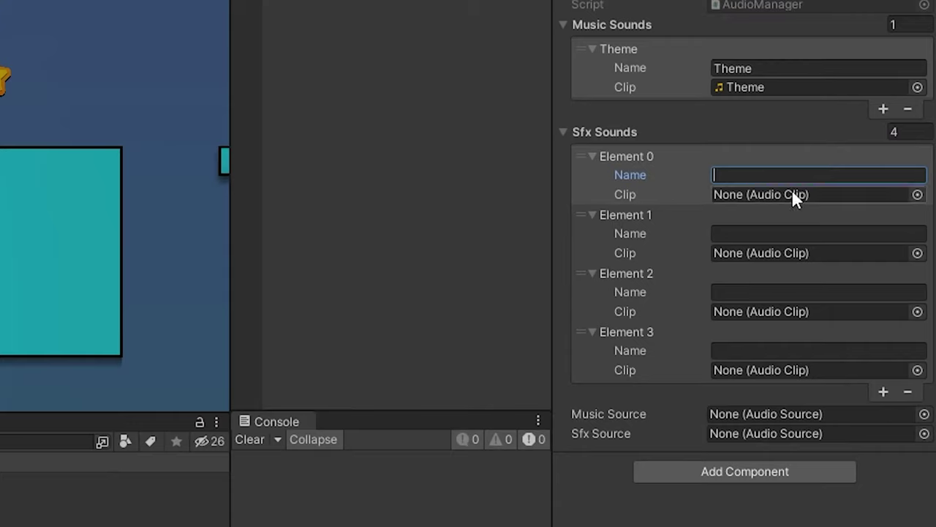
pyautogui.write('Jump')
pyautogui.click(763, 233)
pyautogui.write('Star')
pyautogui.click(763, 292)
pyautogui.write('GameOver')
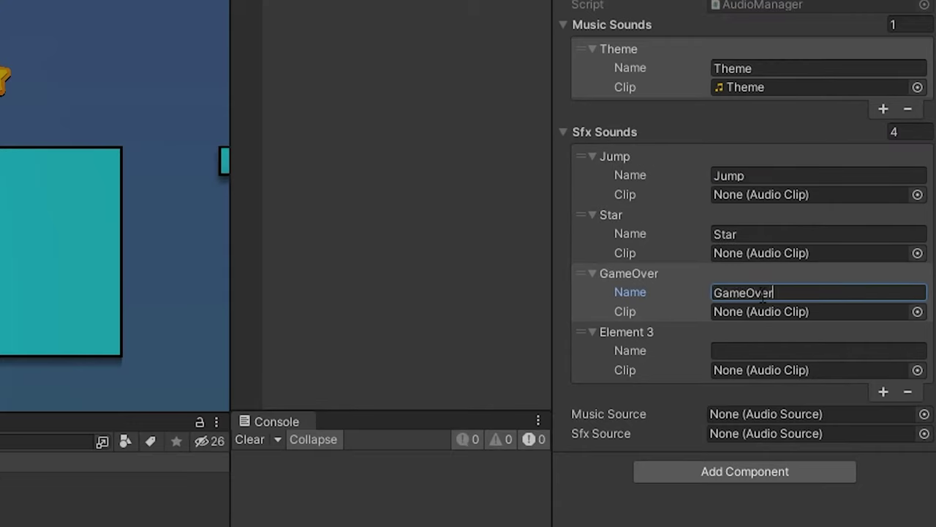
pyautogui.click(751, 352)
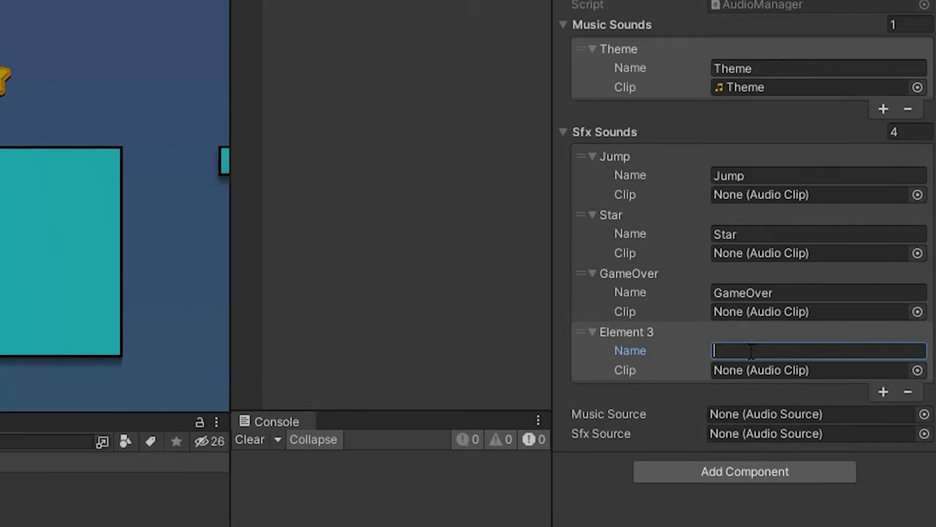
pyautogui.write('MissionCompleted')
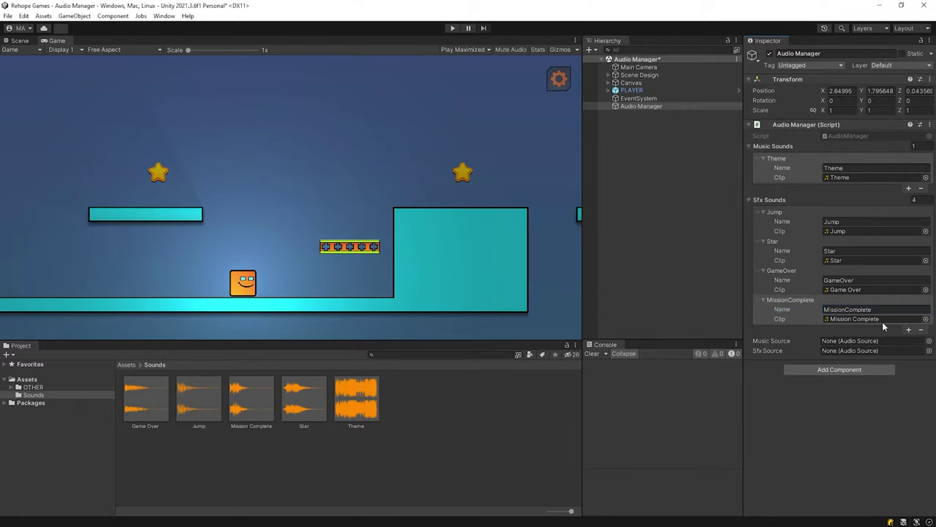
# - Create empty children Music Source and SFX Source under Audio Manager
pyautogui.click(749, 200)
pyautogui.click(749, 146)
pyautogui.rightClick(653, 107)
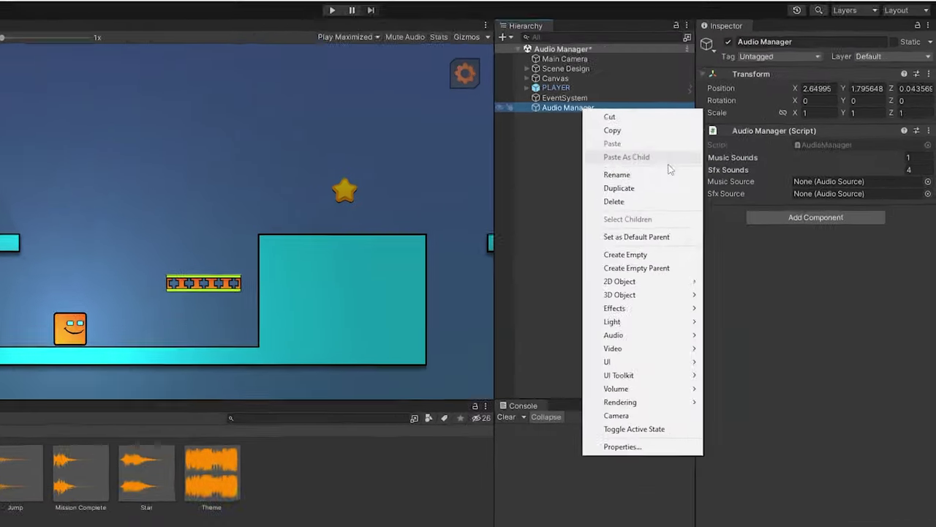
pyautogui.click(648, 254)
pyautogui.write('Music Source')
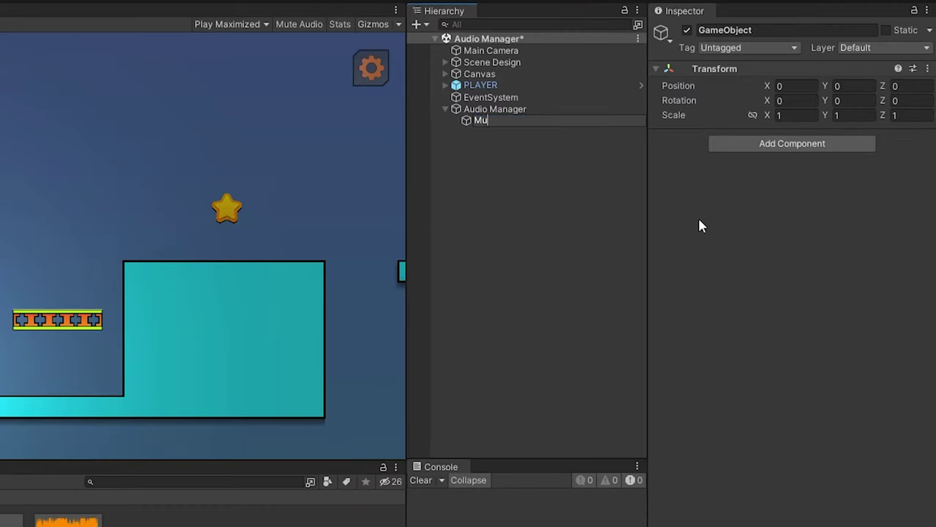
pyautogui.click(537, 188)
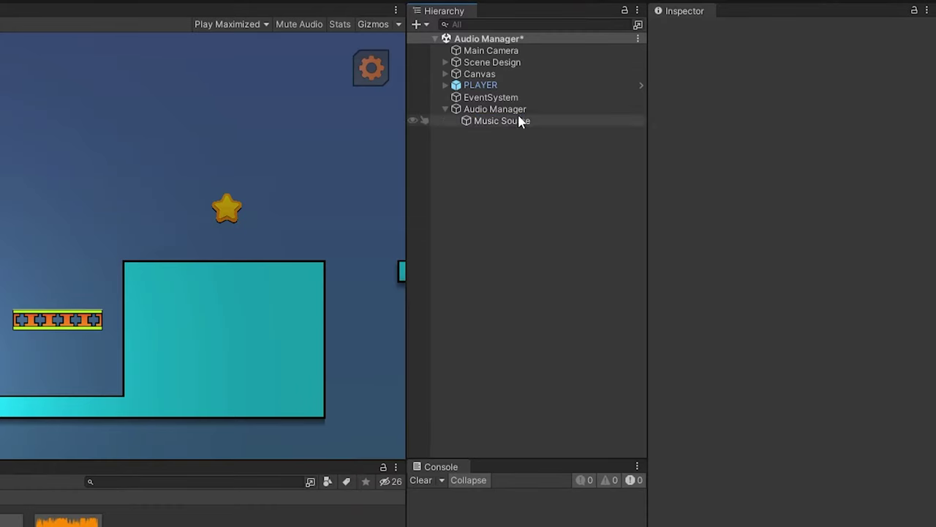
pyautogui.rightClick(520, 109)
pyautogui.click(577, 282)
pyautogui.write('SFX')
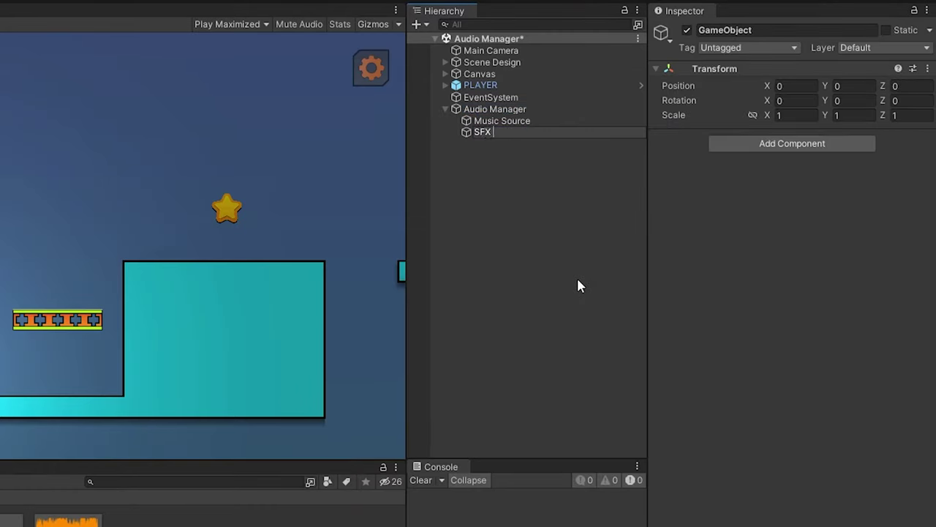
pyautogui.write(' SOurce')
pyautogui.press('BackSpace')
pyautogui.press('BackSpace')
pyautogui.press('BackSpace')
pyautogui.write('ource')
# - Give both children an Audio Source, link Music Source to the manager, and begin PlayMusic
pyautogui.click(505, 120)
pyautogui.keyDown('shift'); pyautogui.click(509, 133); pyautogui.keyUp('shift')
pyautogui.click(820, 147)
pyautogui.write('AudioSou')
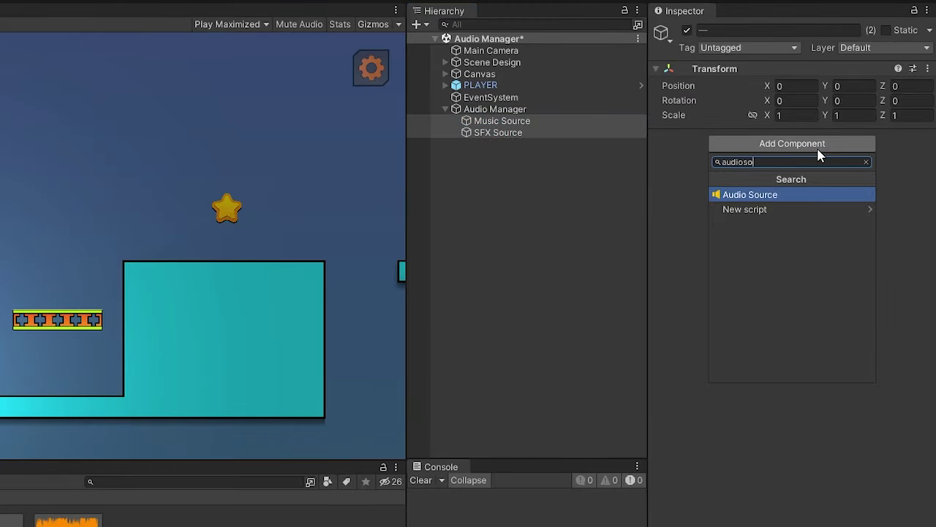
pyautogui.press('Return')
pyautogui.click(520, 123)
pyautogui.click(512, 109)
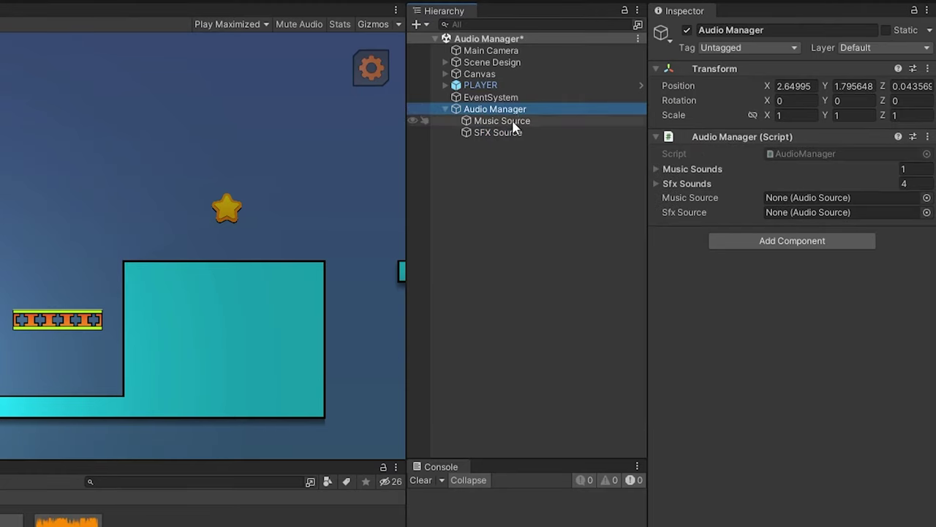
pyautogui.moveTo(518, 120)
pyautogui.mouseDown()
pyautogui.moveTo(834, 197)
pyautogui.moveTo(758, 216)
pyautogui.moveTo(805, 212)
pyautogui.mouseUp()
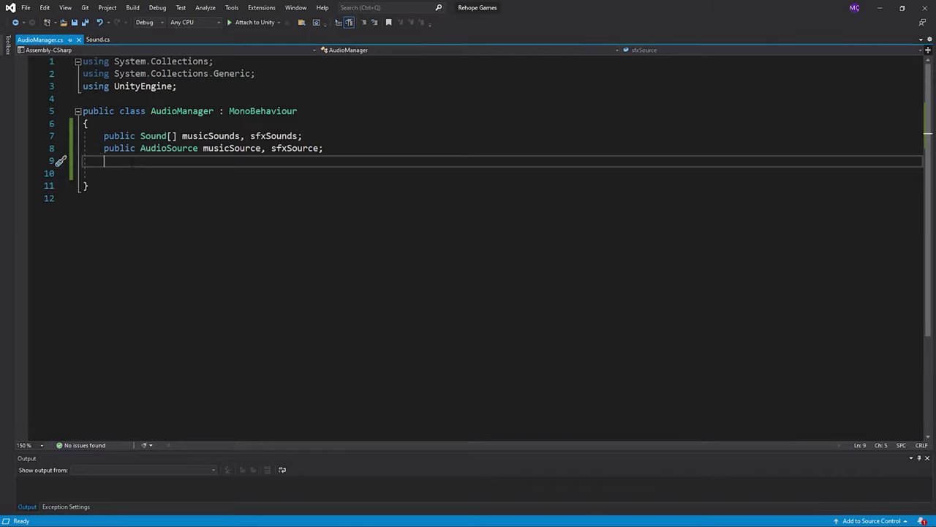
pyautogui.write('public void PlayMus')
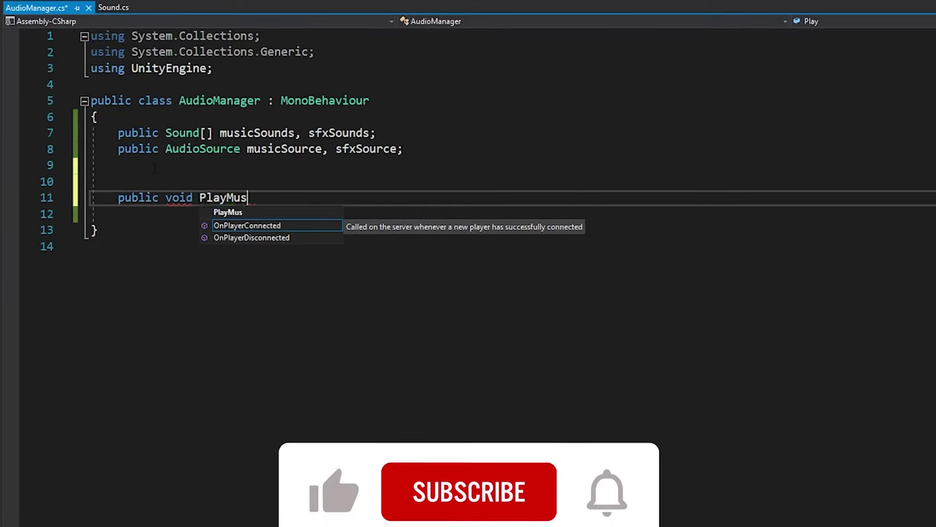
pyautogui.write('ic(string name')
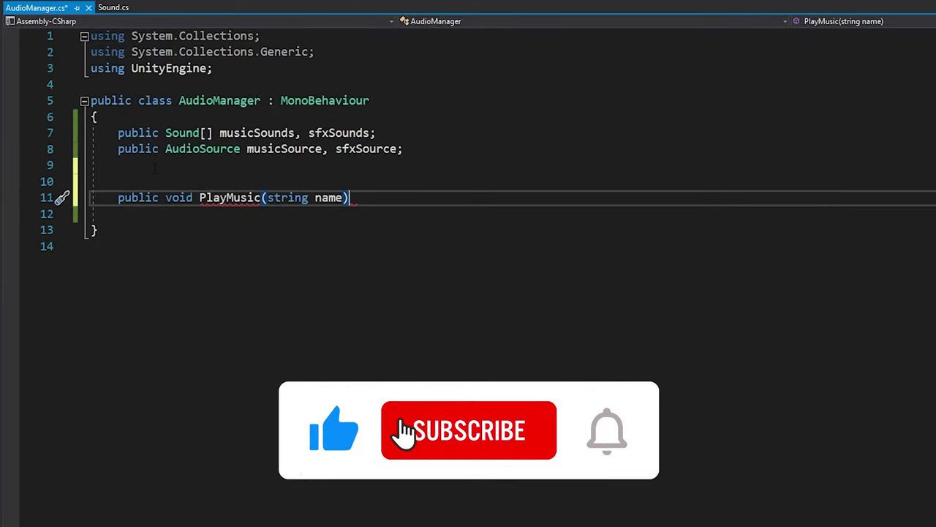
# - Add 'using System;' and find the sound via Array.Find(musicSounds, x => x.name == name)
pyautogui.press('Return')
pyautogui.write('{')
pyautogui.press('Return')
pyautogui.write('Sound s = Array')
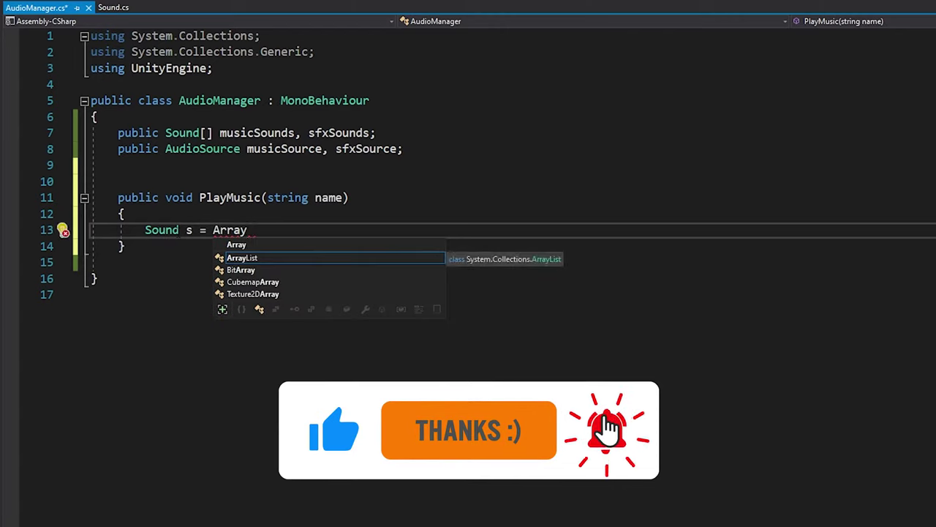
pyautogui.write('.')
pyautogui.click(213, 68)
pyautogui.press('Return')
pyautogui.write('using system;')
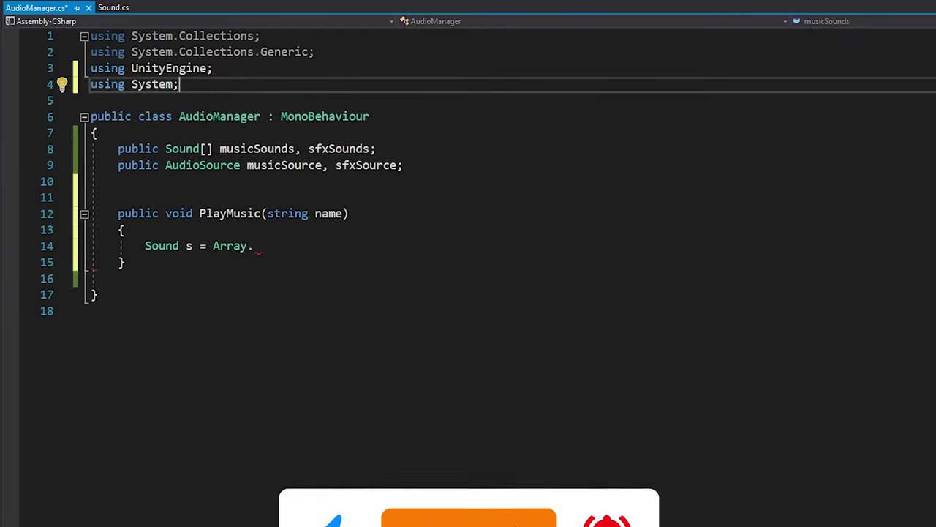
pyautogui.click(253, 246)
pyautogui.write('Find(music')
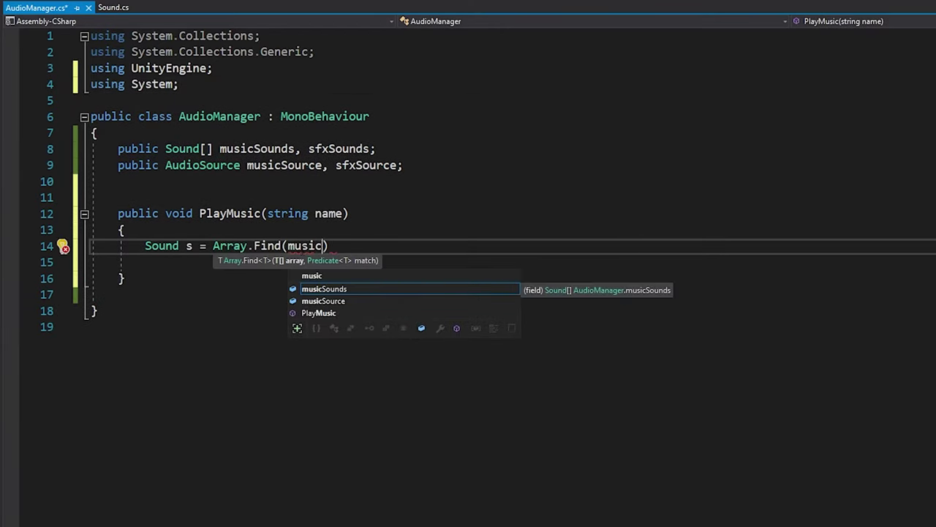
pyautogui.press('Tab')
pyautogui.write(', x ')
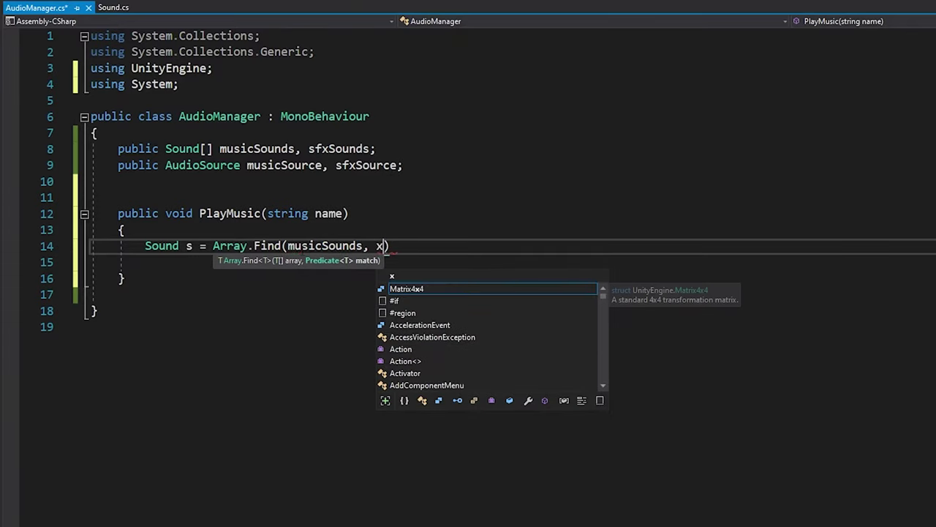
pyautogui.write('=> x.name == name);')
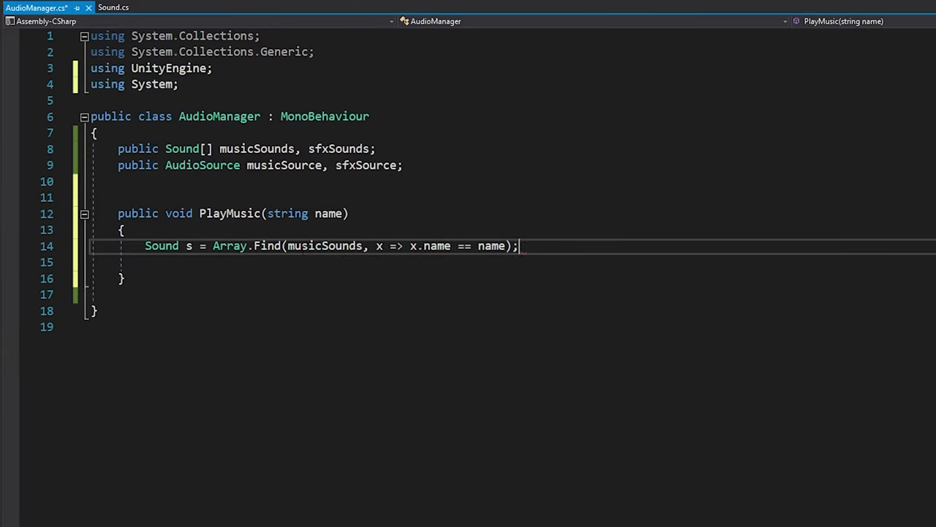
# - Add an if (s == null) check that logs a Sound Not Found message
pyautogui.press('Return')
pyautogui.press('Return')
pyautogui.write('if(s==nu')
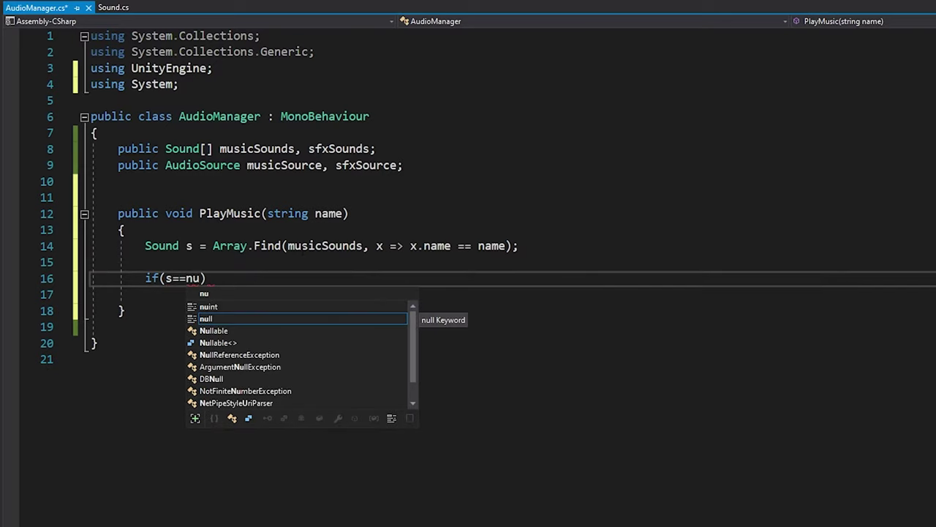
pyautogui.write('ll')
pyautogui.press('Return')
pyautogui.write('{')
pyautogui.press('Return')
pyautogui.write('de')
pyautogui.write('bug.Log(')
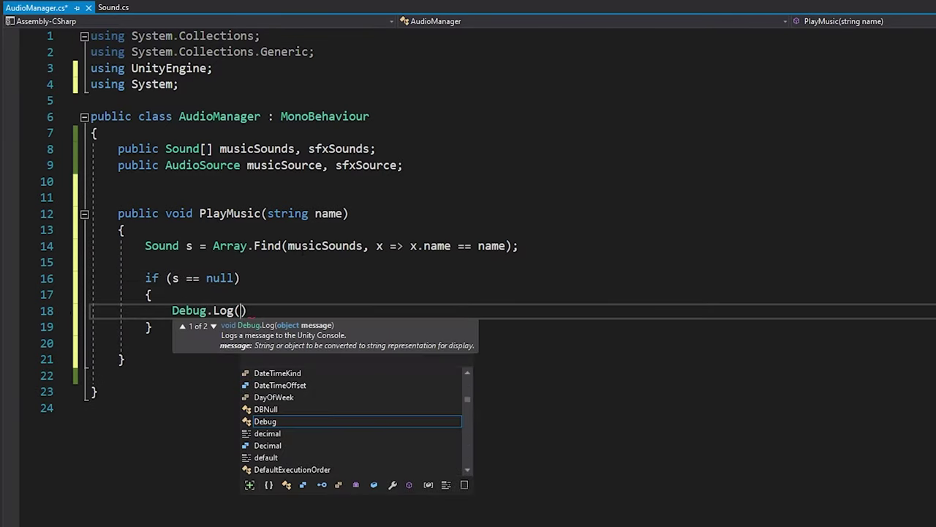
pyautogui.write('"Soun')
pyautogui.write('");')
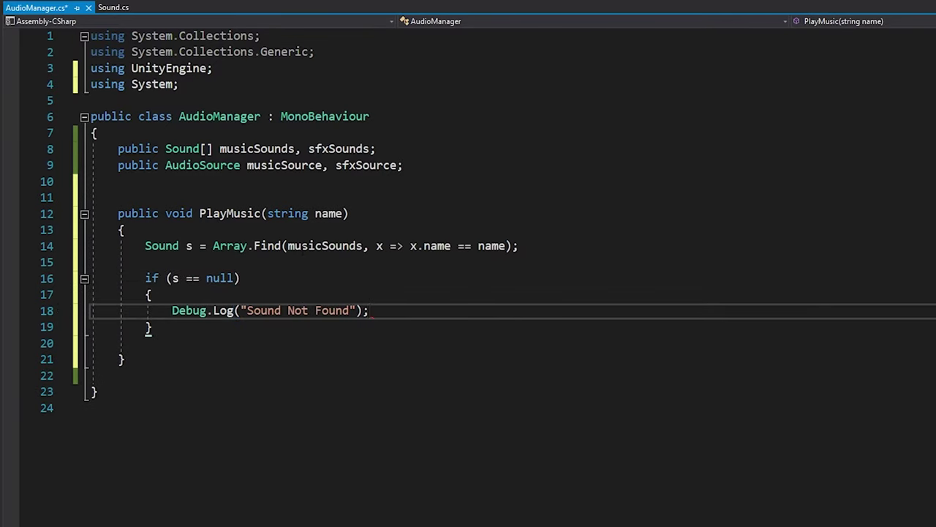
# - Add an else block setting musicSource.clip to s.clip and calling musicSource.Play()
pyautogui.click(189, 335)
pyautogui.press('Return')
pyautogui.write('else')
pyautogui.press('Tab')
pyautogui.press('Tab')
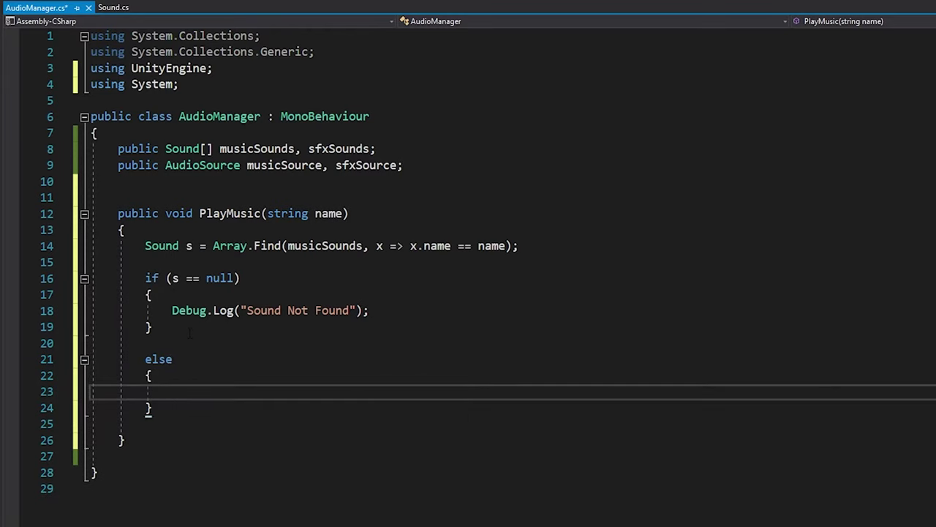
pyautogui.write('musicsource.clip=')
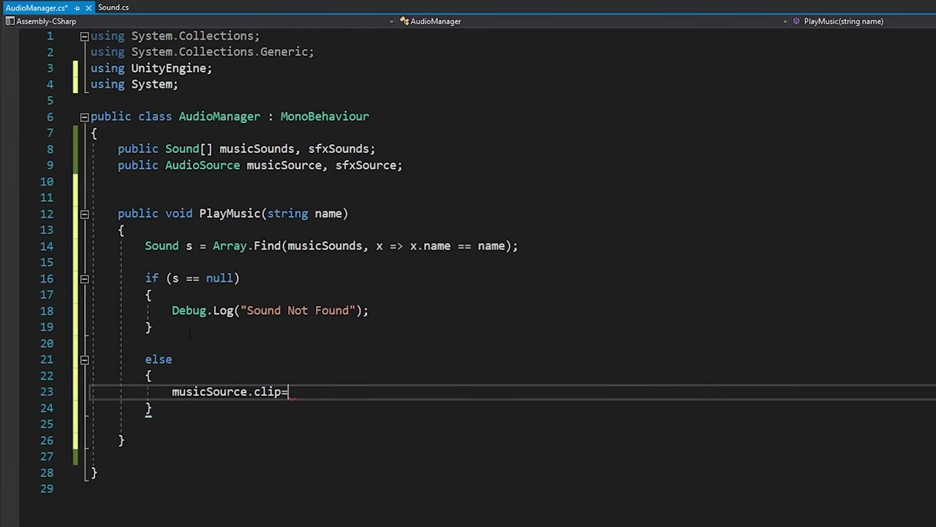
pyautogui.write('s.clip')
pyautogui.press('Return')
pyautogui.press('BackSpace')
pyautogui.write(';')
pyautogui.press('Return')
pyautogui.write('mu')
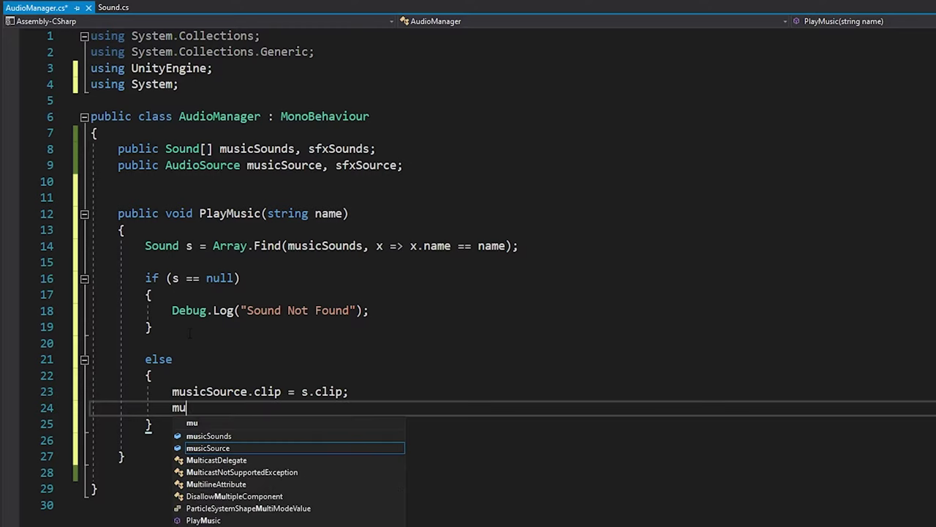
pyautogui.write('sicSource.play();')
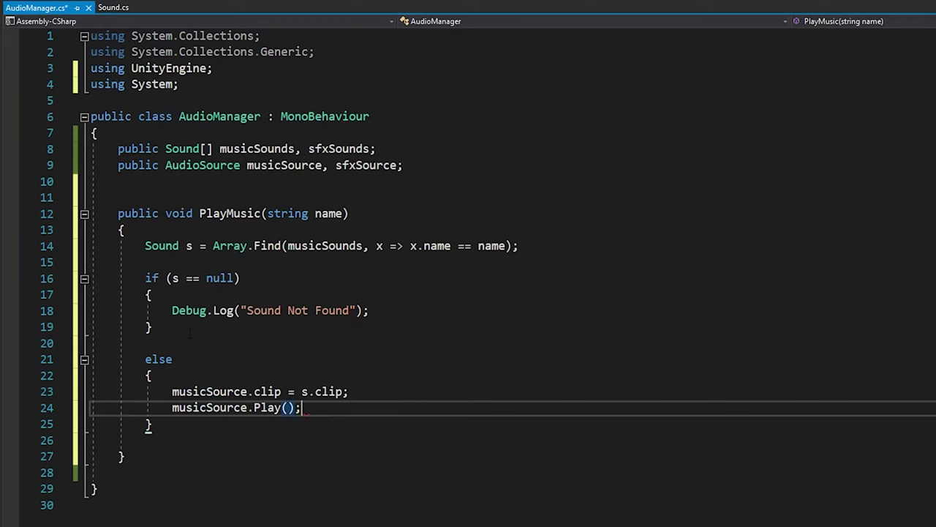
pyautogui.scroll(-2, 183, 343)
pyautogui.click(177, 357)
pyautogui.press('Return')
pyautogui.press('Return')
# - Declare PlaySFX(string name) with PlayMusic's lookup and null check, searching sfxSounds
pyautogui.write('pub')
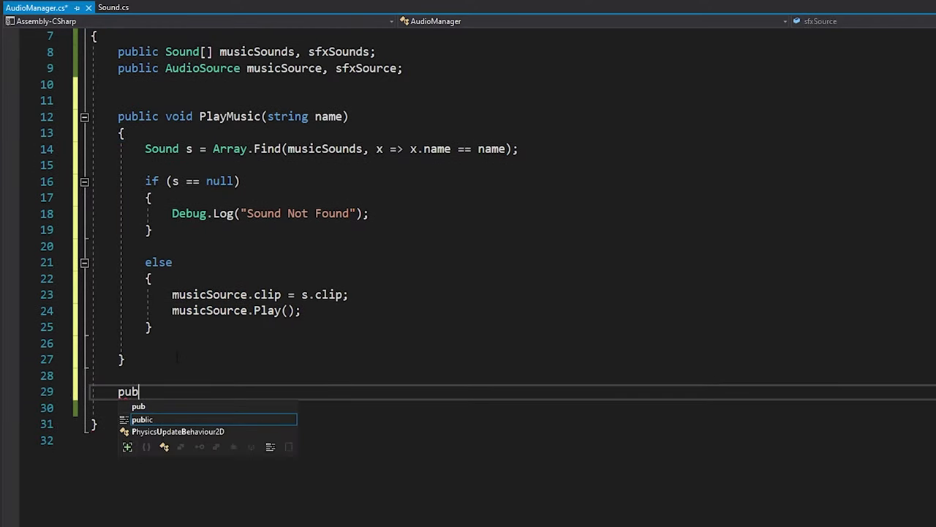
pyautogui.write('lic void PlaySFX')
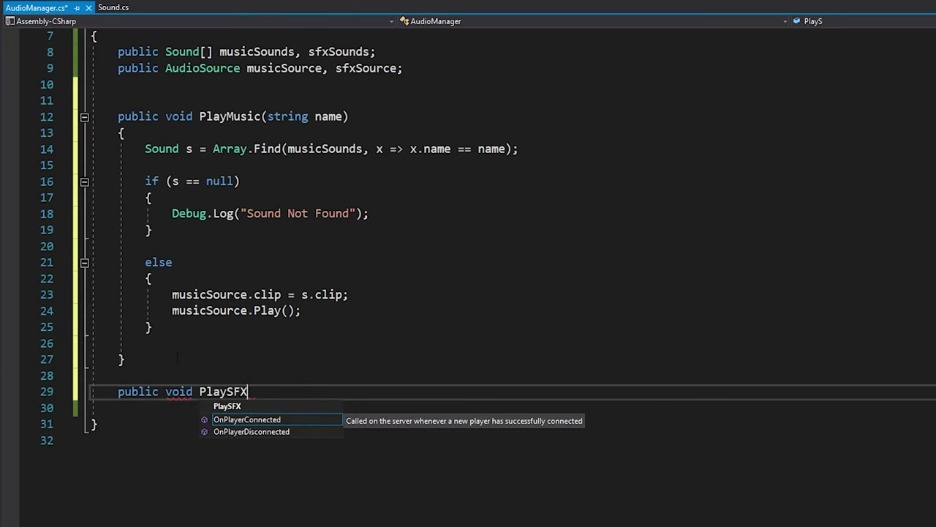
pyautogui.write('(string name) {')
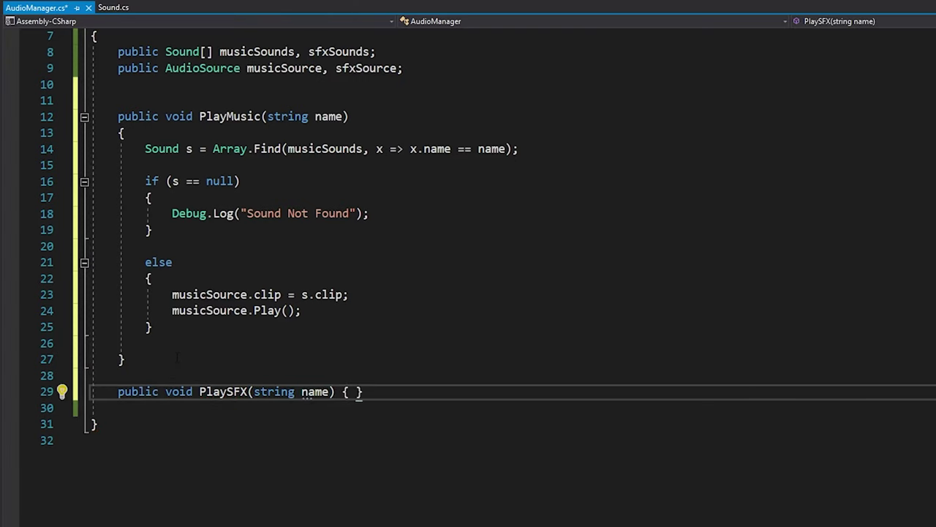
pyautogui.press('Return')
pyautogui.moveTo(144, 148); pyautogui.dragTo(152, 229)
pyautogui.hotkey('ctrl', 'c')
pyautogui.click(144, 424)
pyautogui.hotkey('ctrl', 'v')
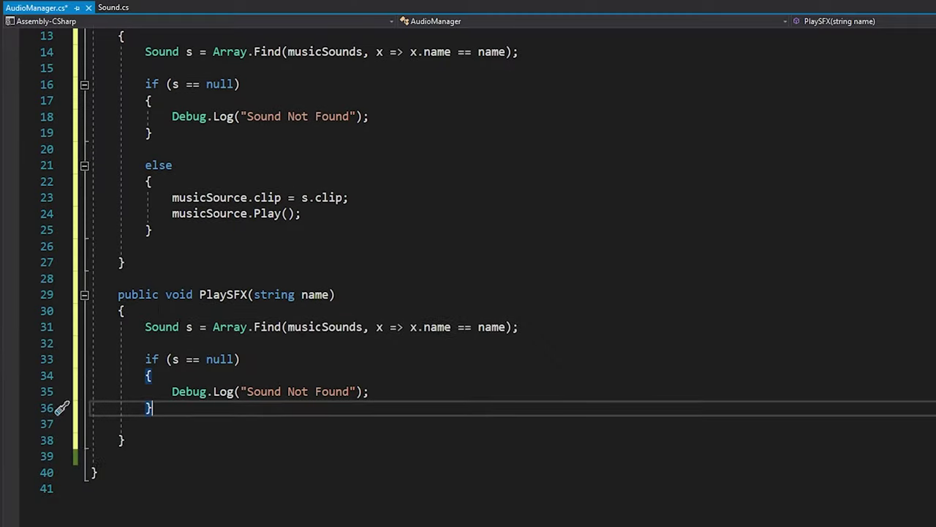
pyautogui.moveTo(287, 327); pyautogui.dragTo(315, 327)
pyautogui.write('sfx')
# - Add an else block calling sfxSource.PlayOneShot(s.clip)
pyautogui.click(168, 408)
pyautogui.press('Return')
pyautogui.press('Return')
pyautogui.write('else')
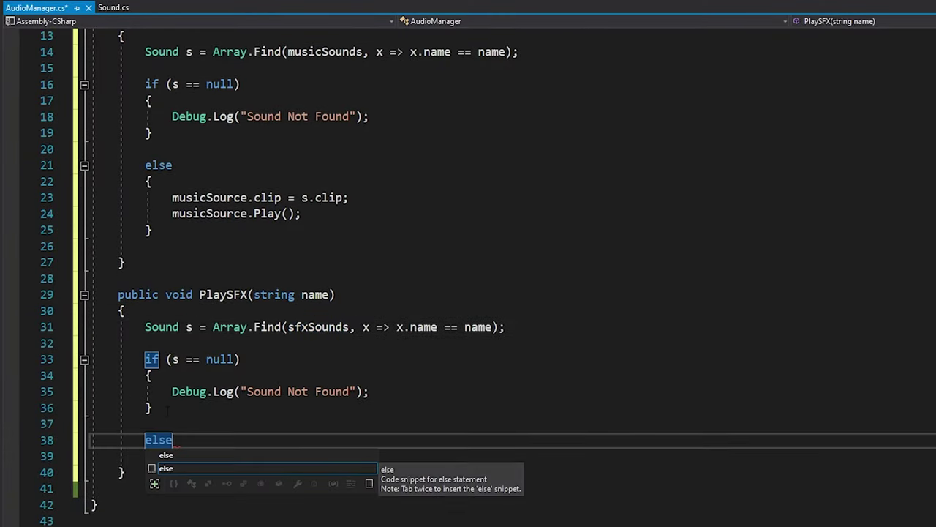
pyautogui.press('Tab')
pyautogui.press('Tab')
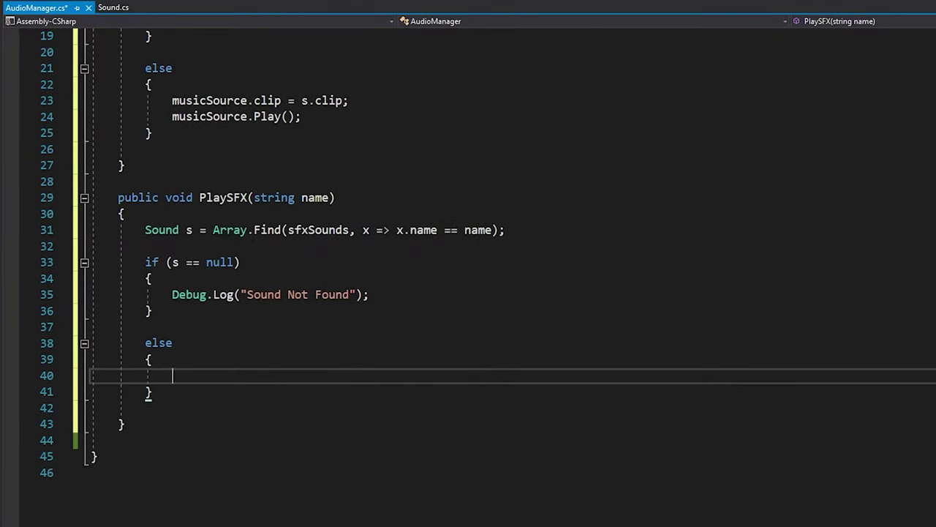
pyautogui.write('sfxSource.playo')
pyautogui.press('Tab')
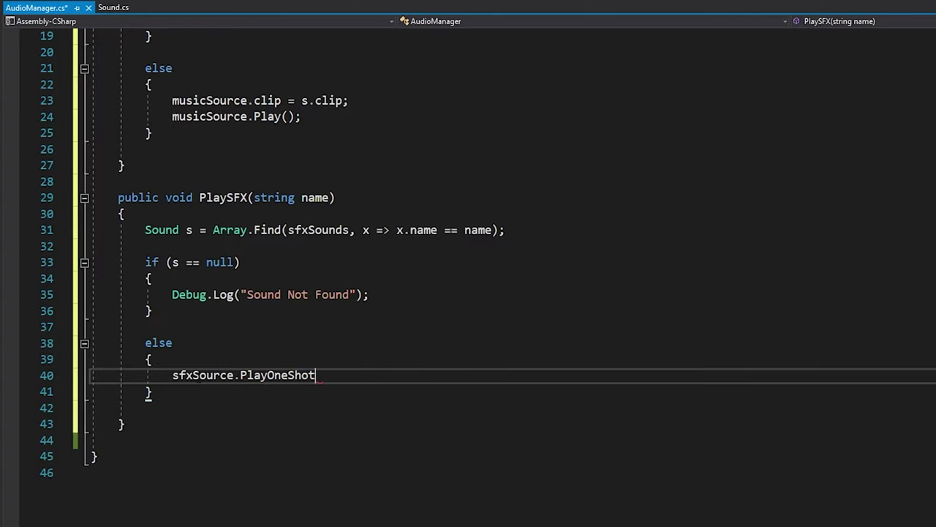
pyautogui.write('(s.clip);')
pyautogui.scroll(2, 468, 293)
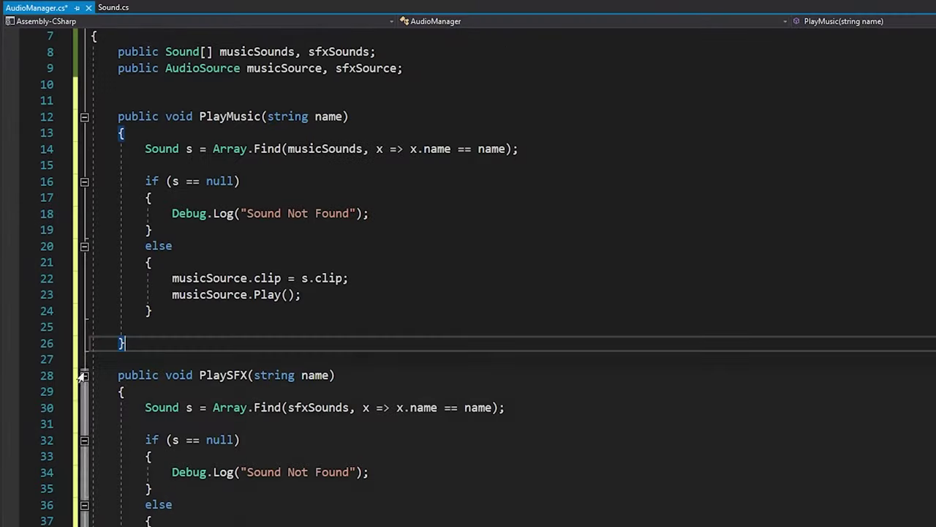
# - Collapse the play methods and add a public static AudioManager Instance field above the Sound fields
pyautogui.click(84, 213)
pyautogui.click(150, 182)
pyautogui.click(117, 149)
pyautogui.press('Return')
pyautogui.press('Up')
pyautogui.write('publ')
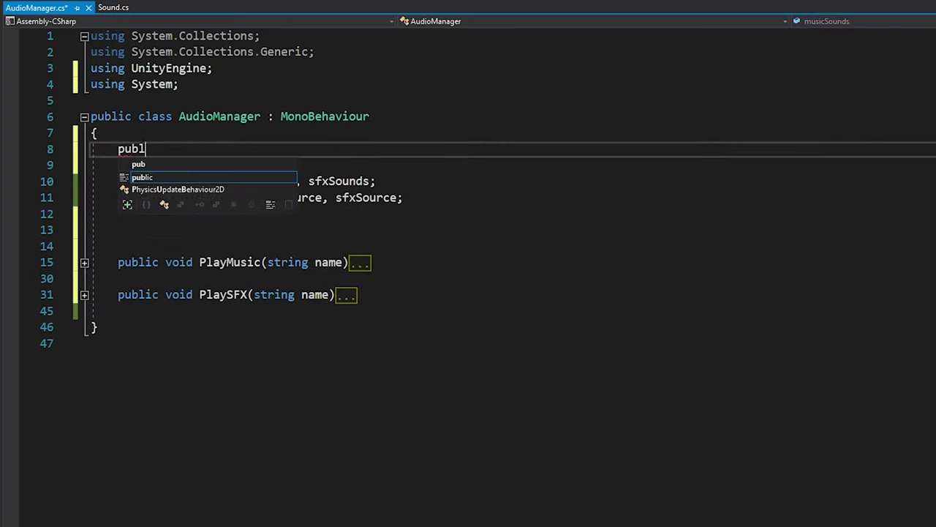
pyautogui.write('ic static AudioMa')
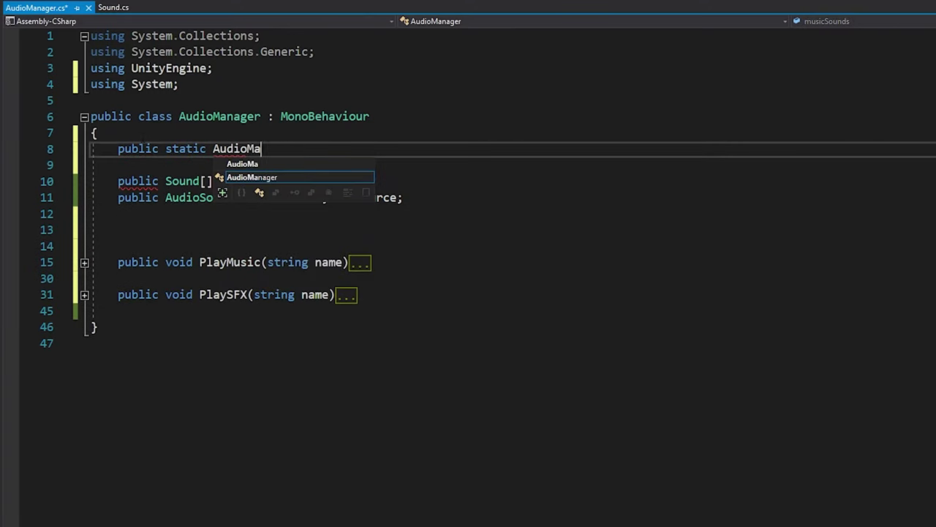
pyautogui.write('nager Instance;')
# - Write an Awake method that sets Instance = this and calls DontDestroyOnLoad when Instance is null
pyautogui.click(118, 213)
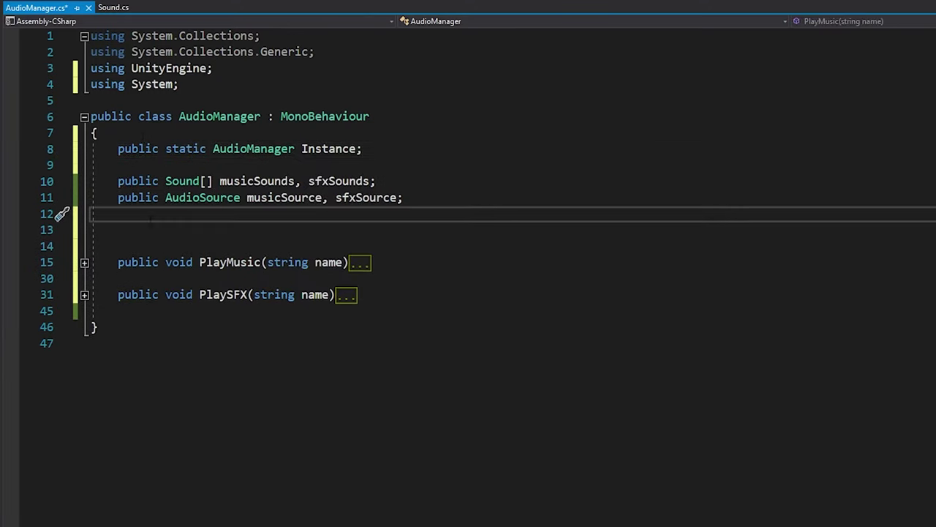
pyautogui.press('Return')
pyautogui.write('awak')
pyautogui.press('Tab')
pyautogui.write('if(instan')
pyautogui.press('Tab')
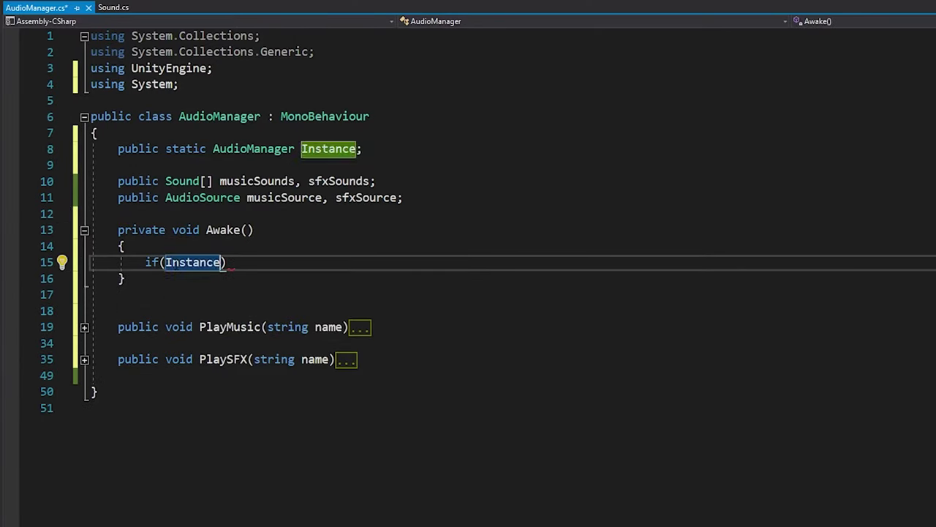
pyautogui.write('==null){')
pyautogui.press('Return')
pyautogui.write('instan')
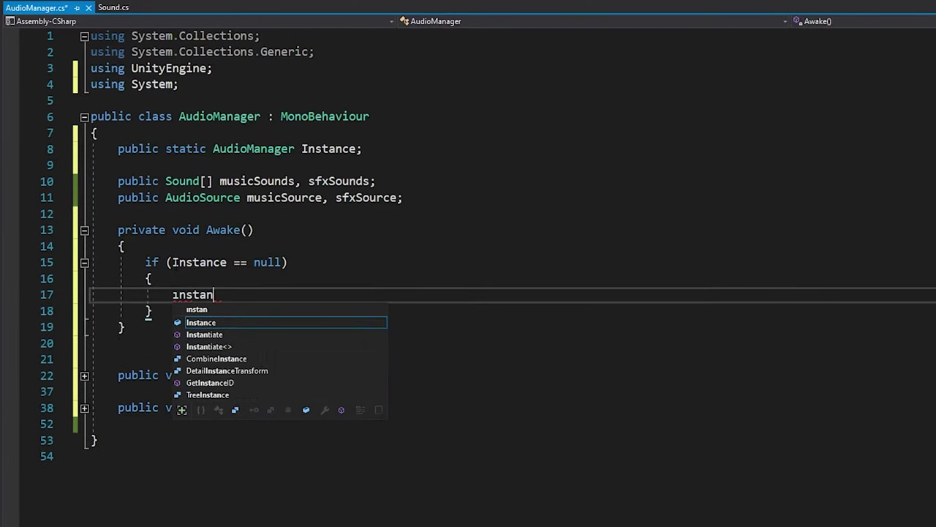
pyautogui.press('Tab')
pyautogui.write('= this;')
pyautogui.press('Return')
pyautogui.write('don')
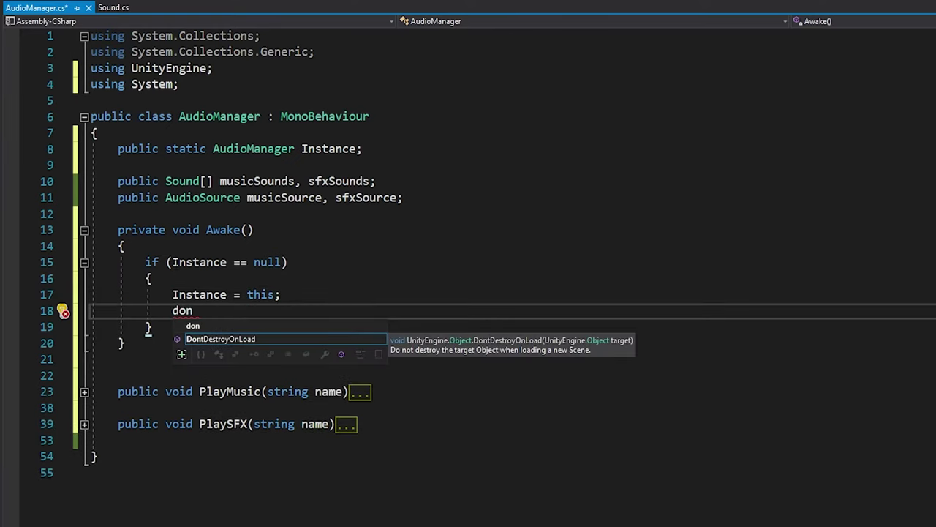
pyautogui.write('t')
pyautogui.press('Tab')
pyautogui.press('Tab')
pyautogui.write(');')
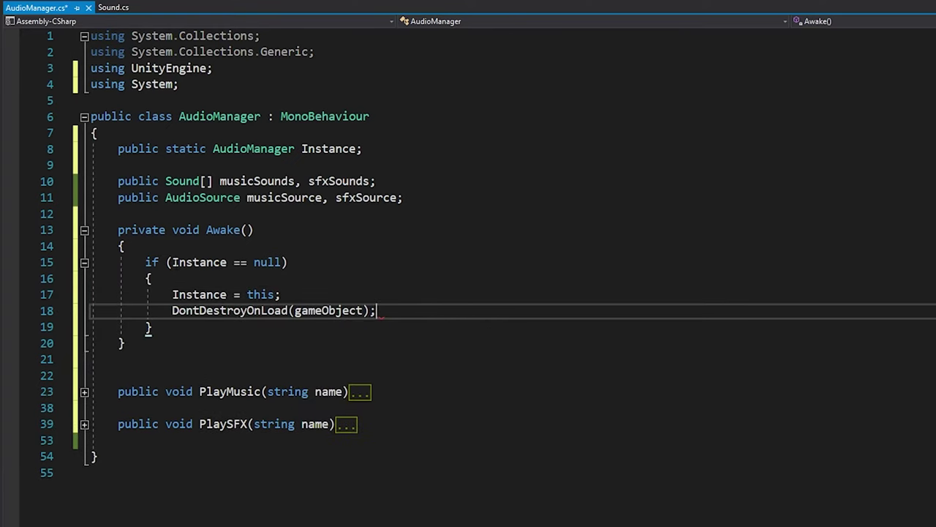
# - Add an else branch calling Destroy(gameObject), then save AudioManager
pyautogui.press('Down')
pyautogui.press('Return')
pyautogui.write('else')
pyautogui.press('Return')
pyautogui.write('{')
pyautogui.press('Return')
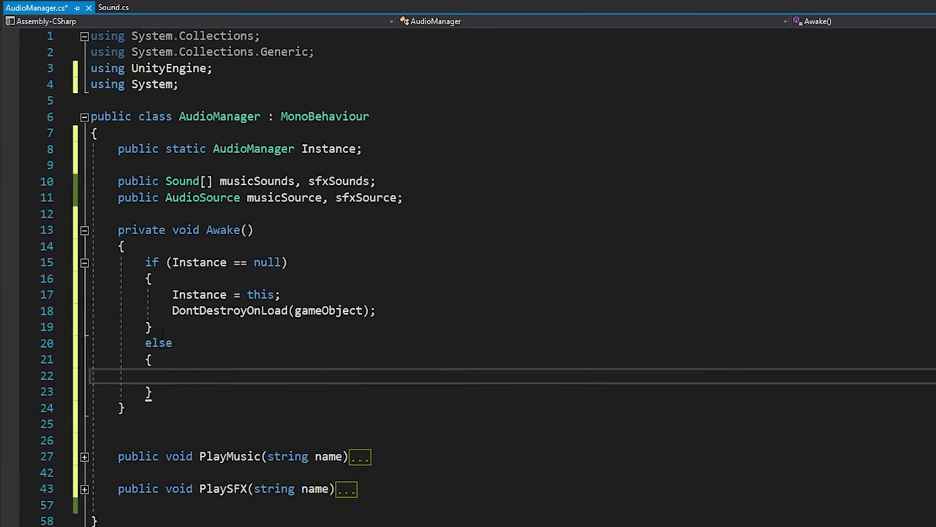
pyautogui.write('des')
pyautogui.press('Tab')
pyautogui.write('(game')
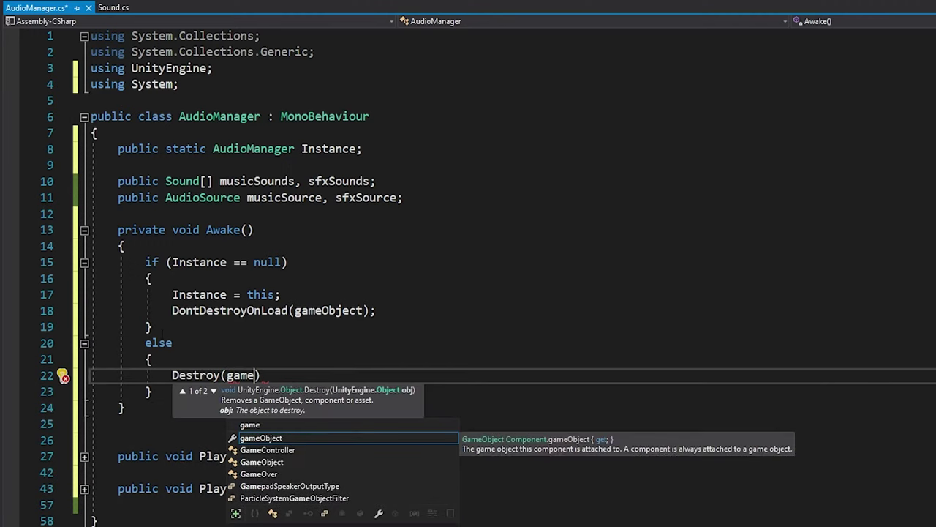
pyautogui.press('Tab')
pyautogui.write(');')
pyautogui.click(96, 520)
pyautogui.hotkey('ctrl', 's')
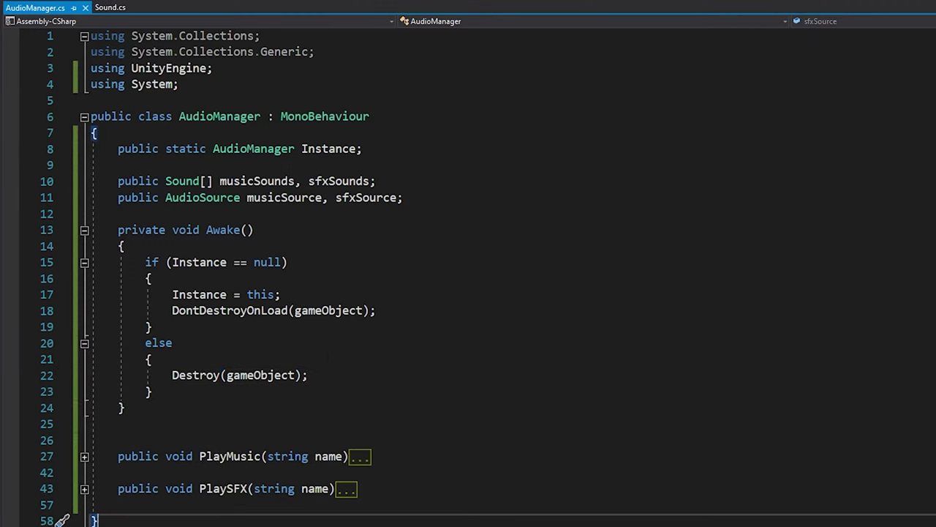
# - Add a Start method after Awake that calls PlayMusic("Theme")
pyautogui.click(84, 455)
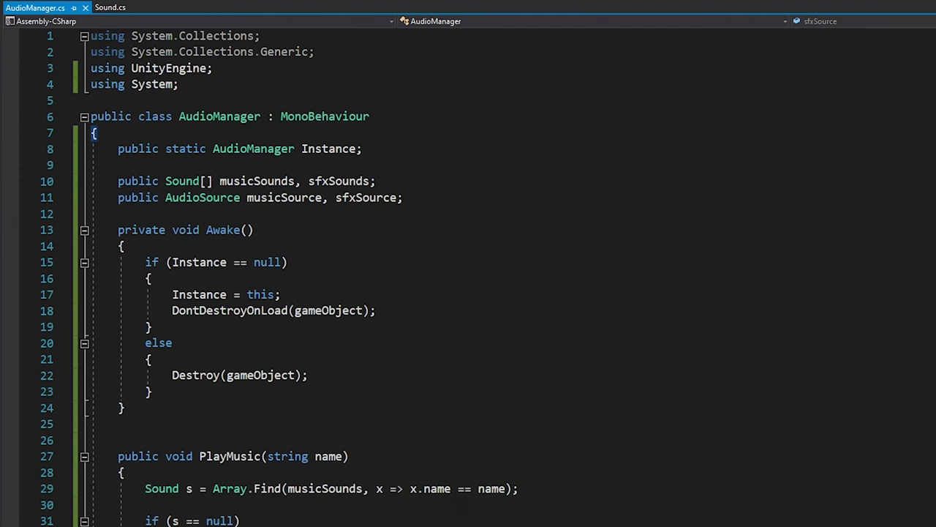
pyautogui.scroll(-2, 468, 278)
pyautogui.scroll(-2, 468, 278)
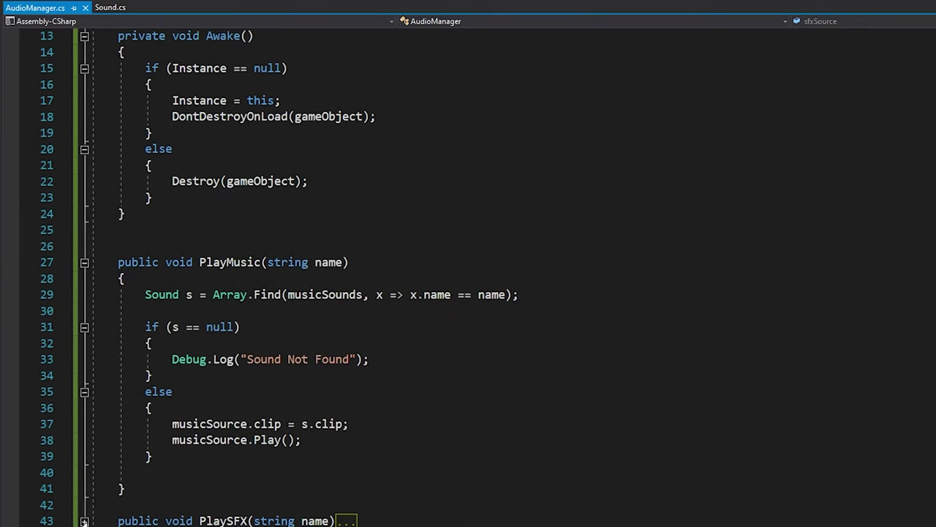
pyautogui.scroll(4, 231, 367)
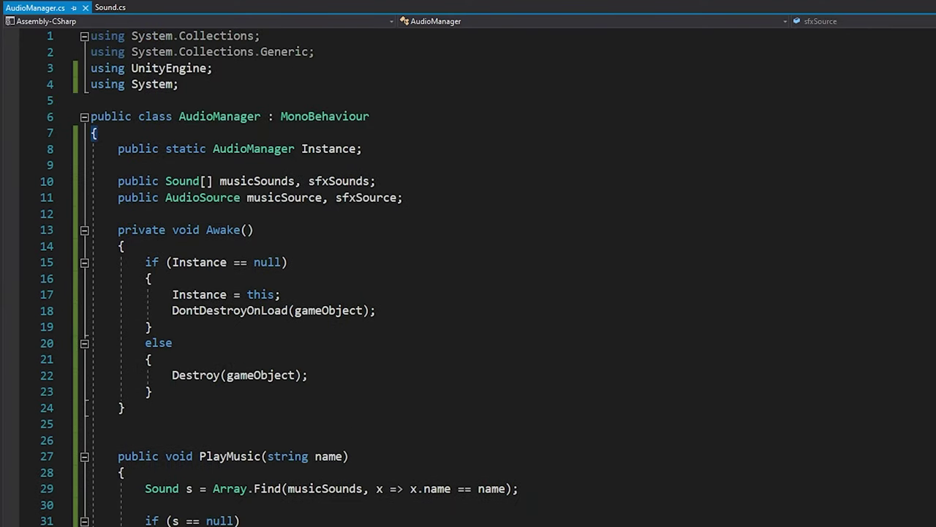
pyautogui.click(151, 408)
pyautogui.press('Return')
pyautogui.press('Return')
pyautogui.write('st')
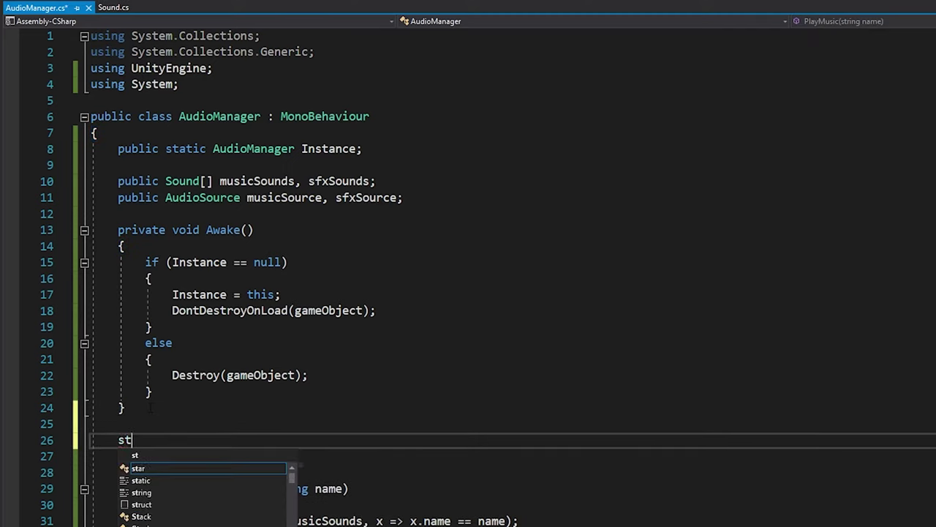
pyautogui.press('Tab')
pyautogui.scroll(-6, 468, 278)
pyautogui.write('play')
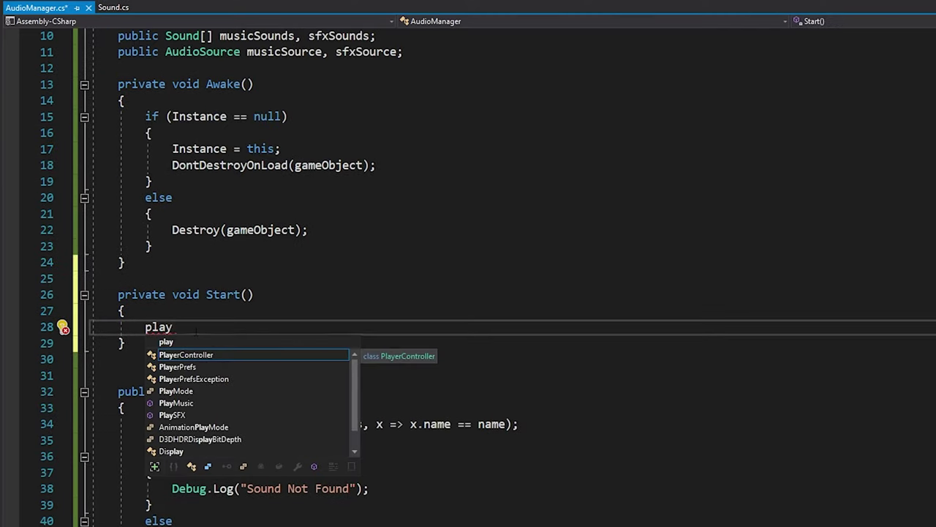
pyautogui.write('("The')
pyautogui.write('me')
pyautogui.press('End')
pyautogui.write(';')
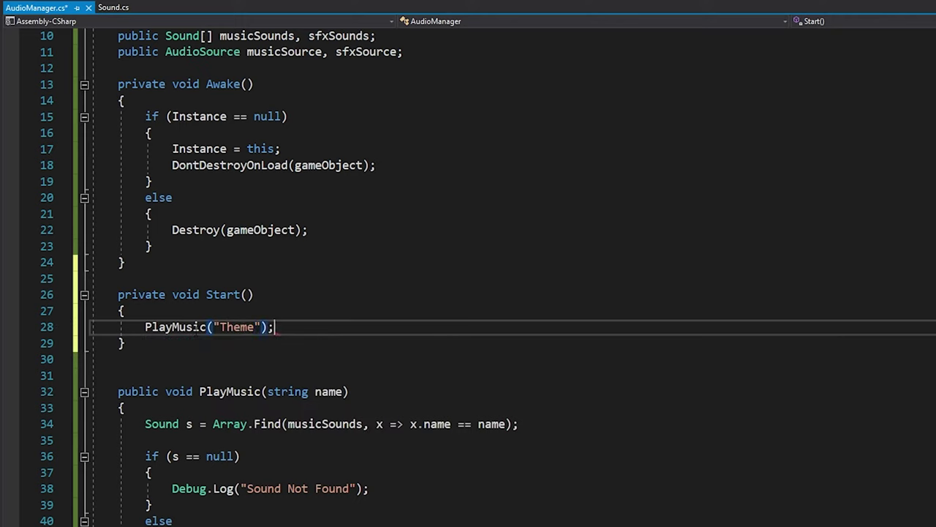
pyautogui.click(118, 359)
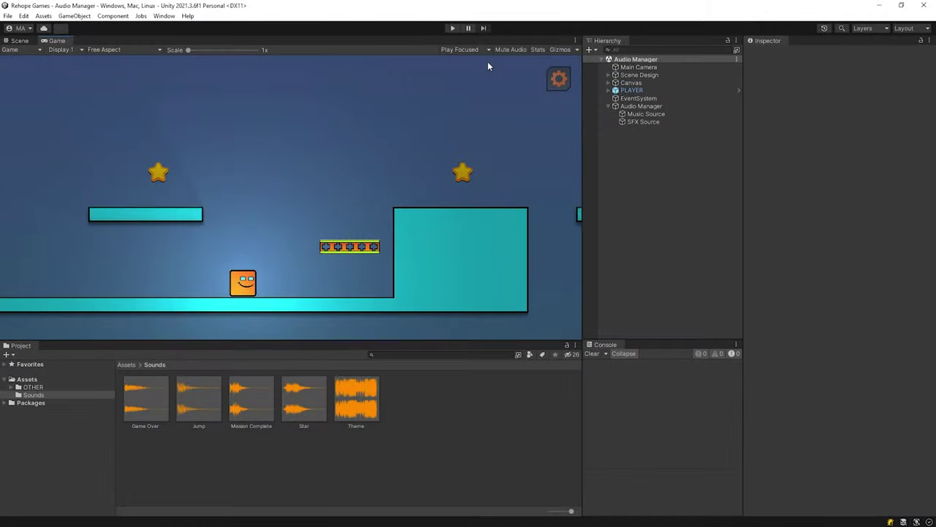
# - Run the game and move the player left and right, jumping onto the moving platform
pyautogui.click(452, 28)
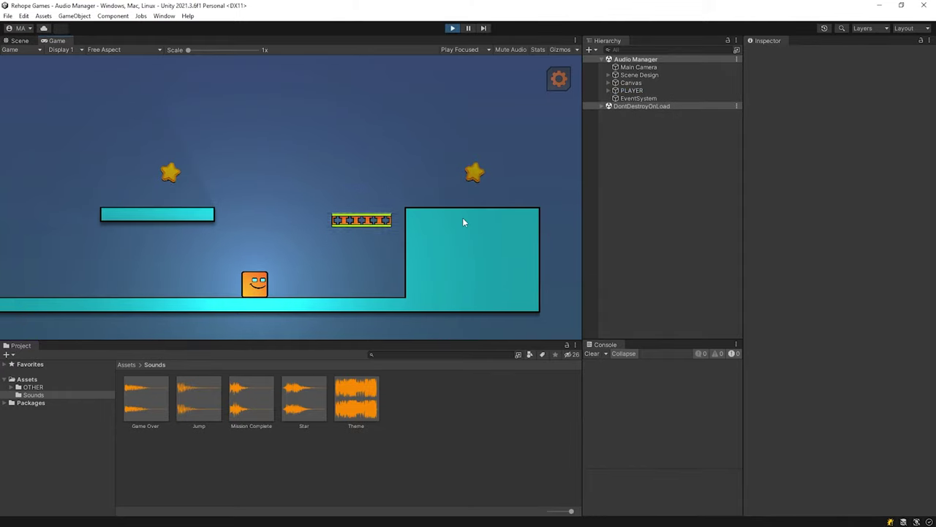
pyautogui.press('Left')
pyautogui.press('Right')
pyautogui.press('Left')
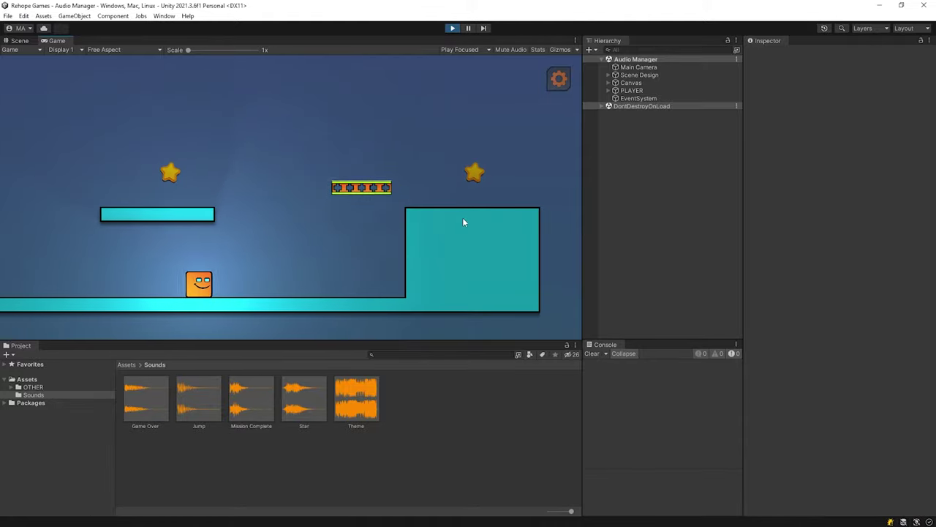
pyautogui.press('space')
pyautogui.press('Right')
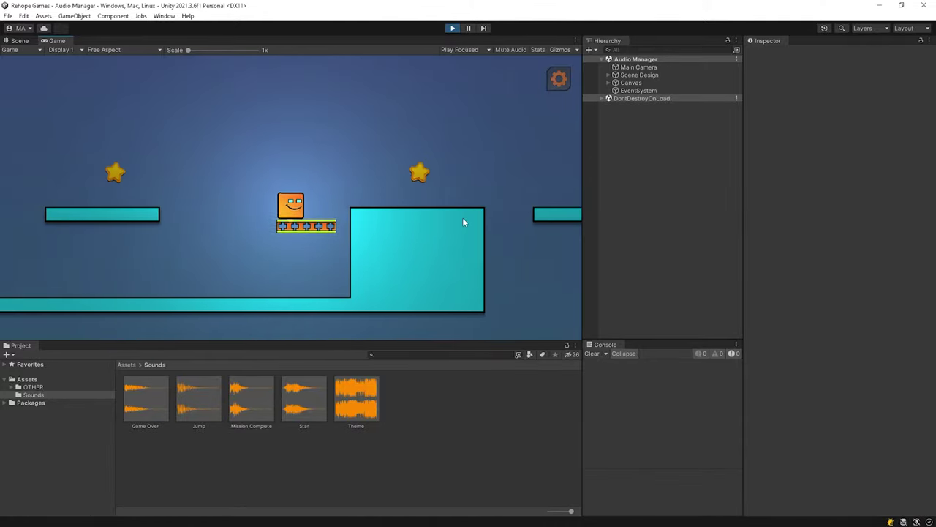
# - Jump off the platform, then select Music Source under DontDestroyOnLoad to view its Theme clip
pyautogui.press('space')
pyautogui.press('Right')
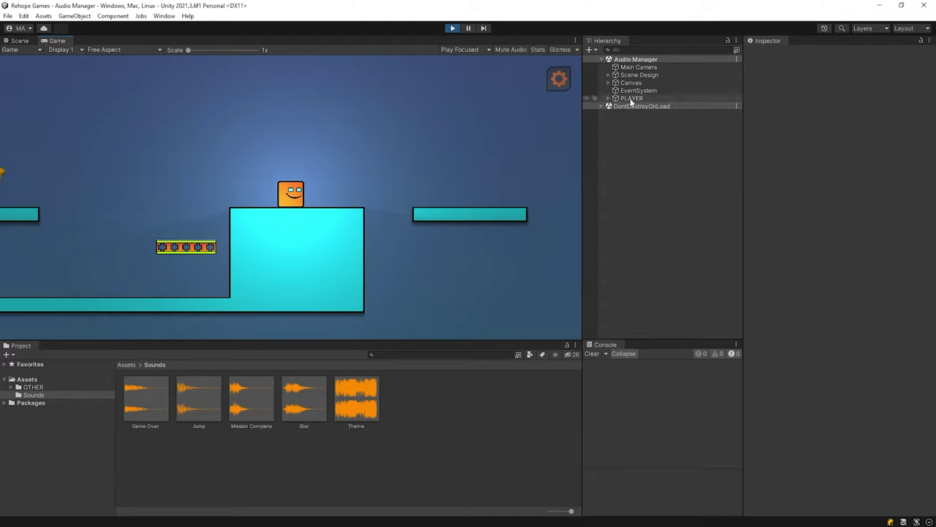
pyautogui.click(602, 106)
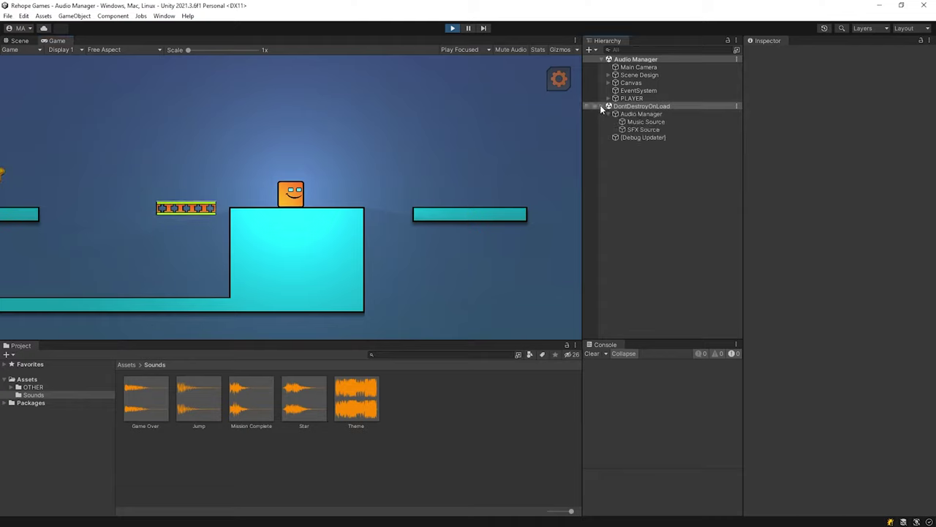
pyautogui.click(667, 121)
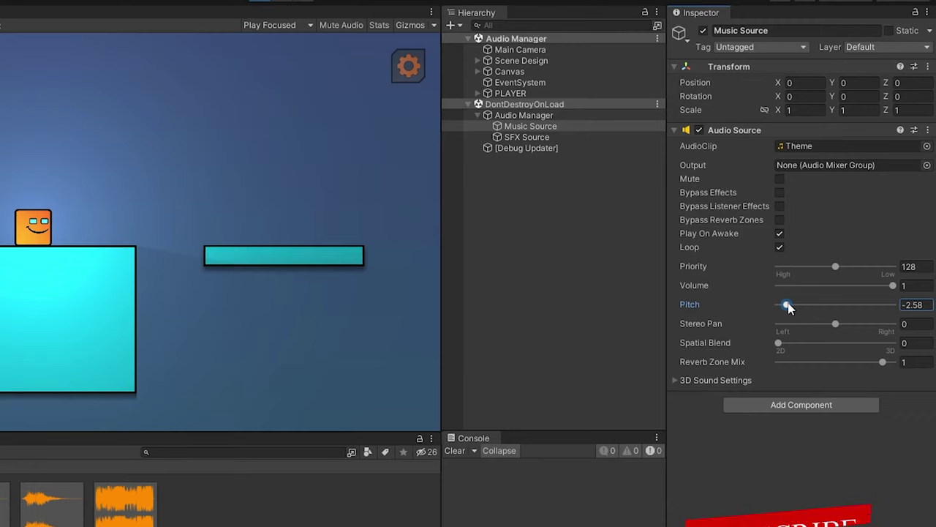
# - Slide the Theme music's pitch up from -2.58, then set Pitch back to 1
pyautogui.moveTo(788, 303); pyautogui.dragTo(877, 305)
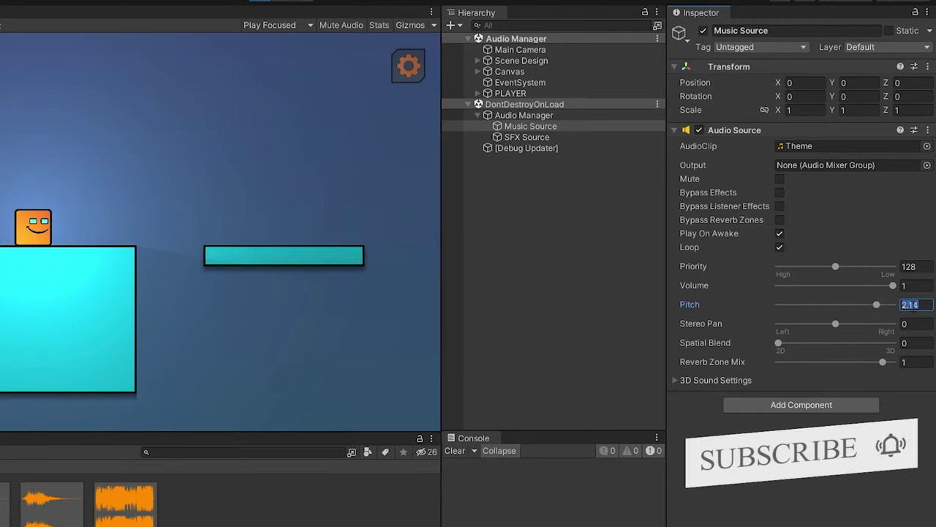
pyautogui.write('1')
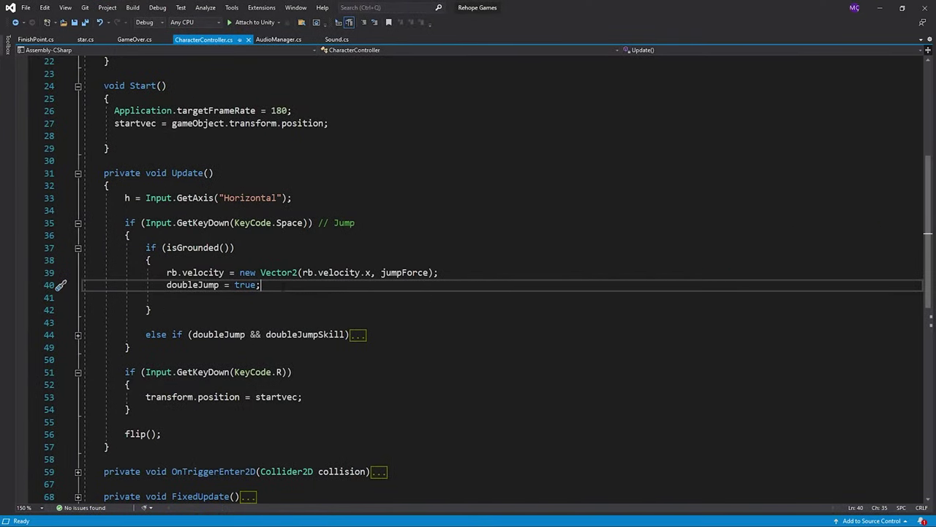
pyautogui.write('audioman')
# - Make the jump call AudioManager.Instance.PlaySFX("Jump"), save, and close CharacterController
pyautogui.press('Tab')
pyautogui.write('.insta')
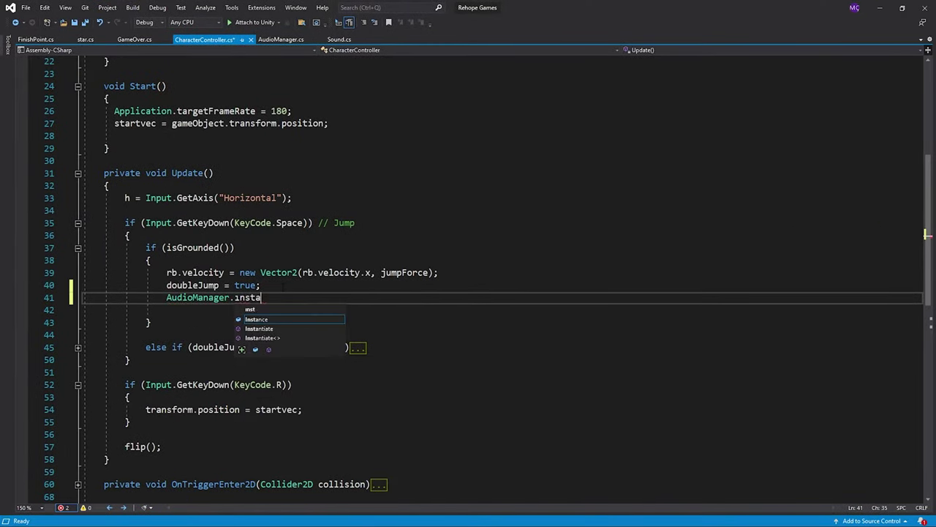
pyautogui.write('.Play')
pyautogui.write('(')
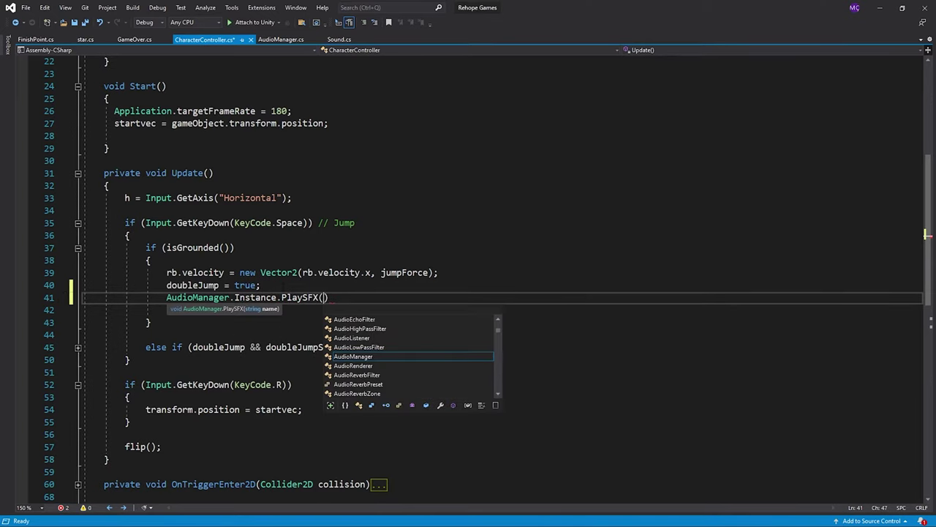
pyautogui.write('"Jump')
pyautogui.hotkey('ctrl', 's')
pyautogui.click(441, 359)
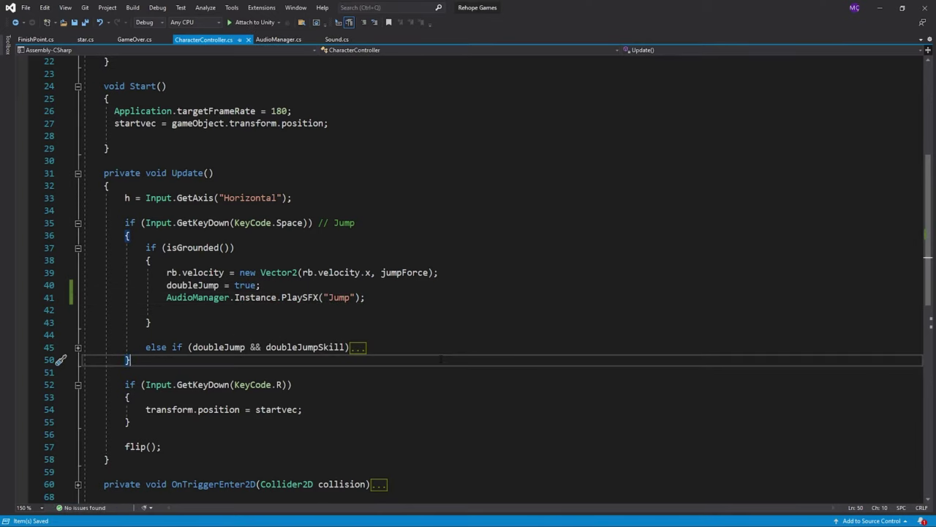
pyautogui.click(248, 40)
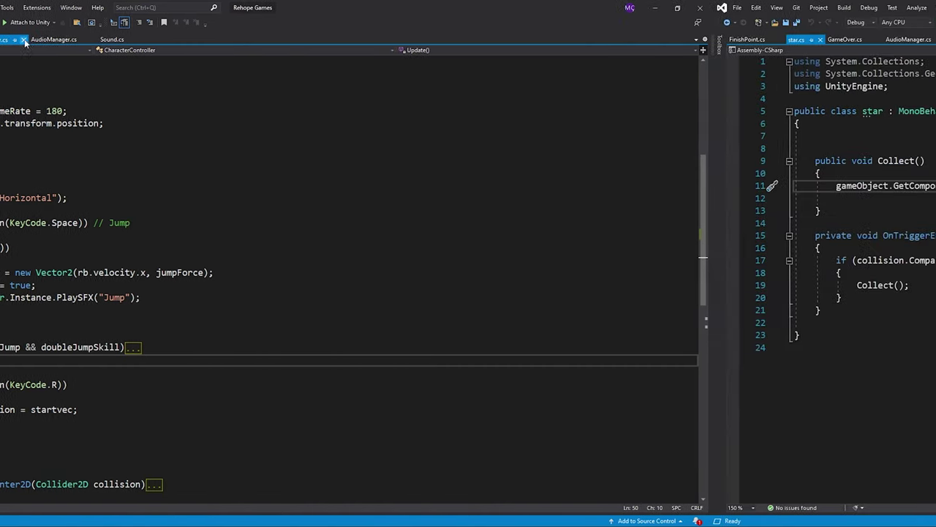
# - Start AudioManager.Instance PlaySFX calls in the star script and in FinishPoint for MissionComplete
pyautogui.write('AudioManager.')
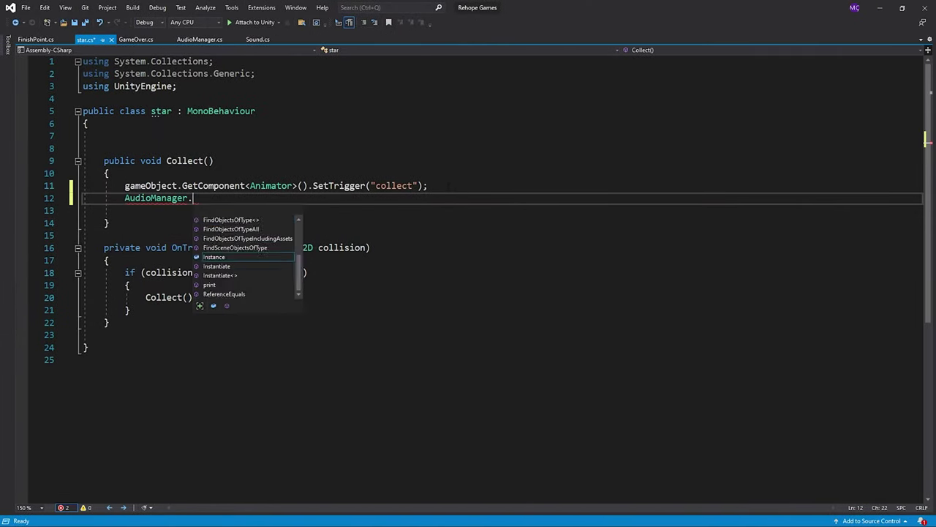
pyautogui.write('Instance.playSf("')
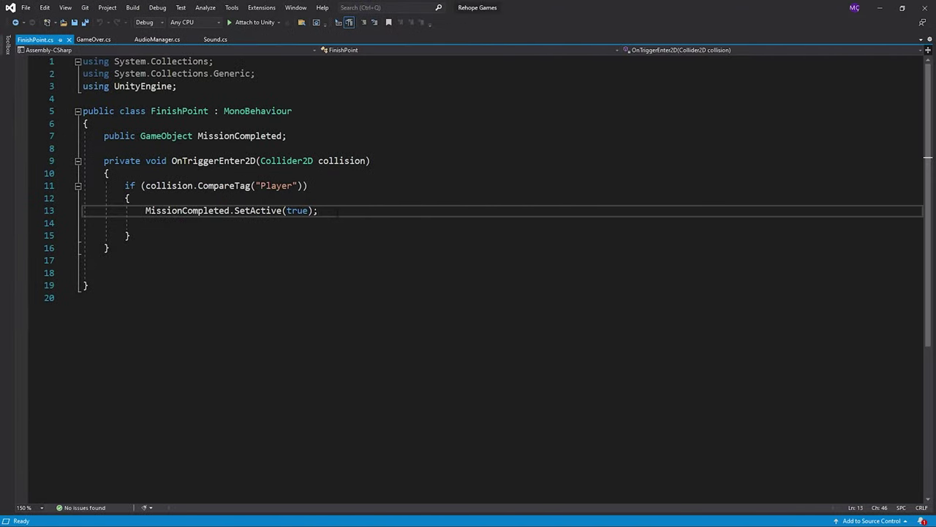
pyautogui.press('Return')
pyautogui.write('AudioMan')
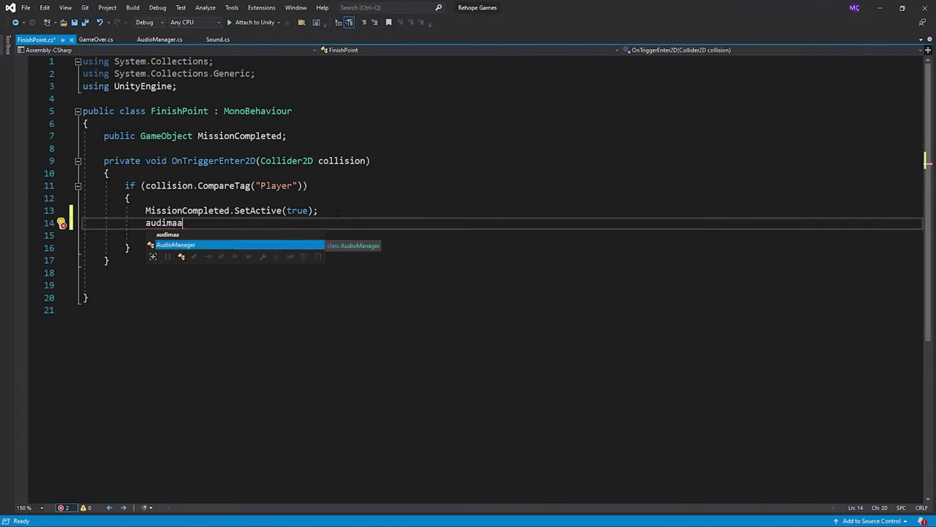
pyautogui.write('ager.ins.pla(')
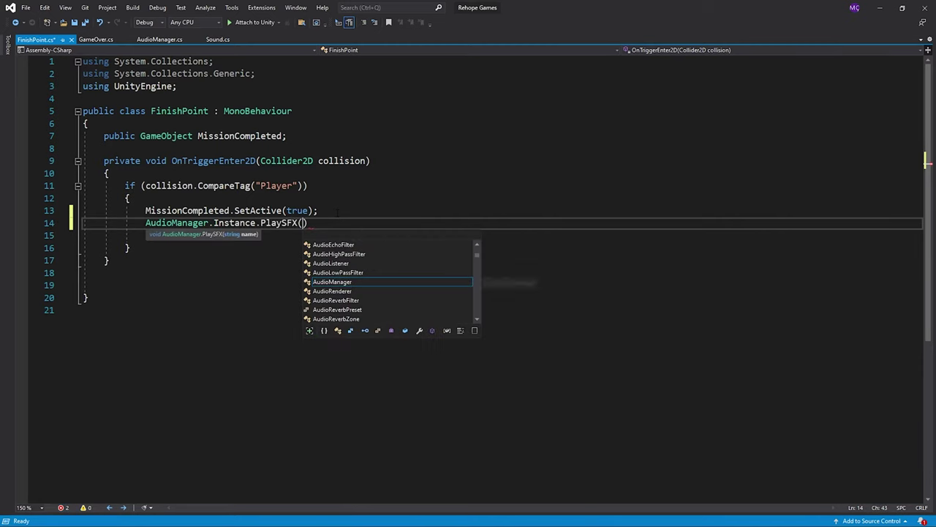
pyautogui.write('"MissionComplete')
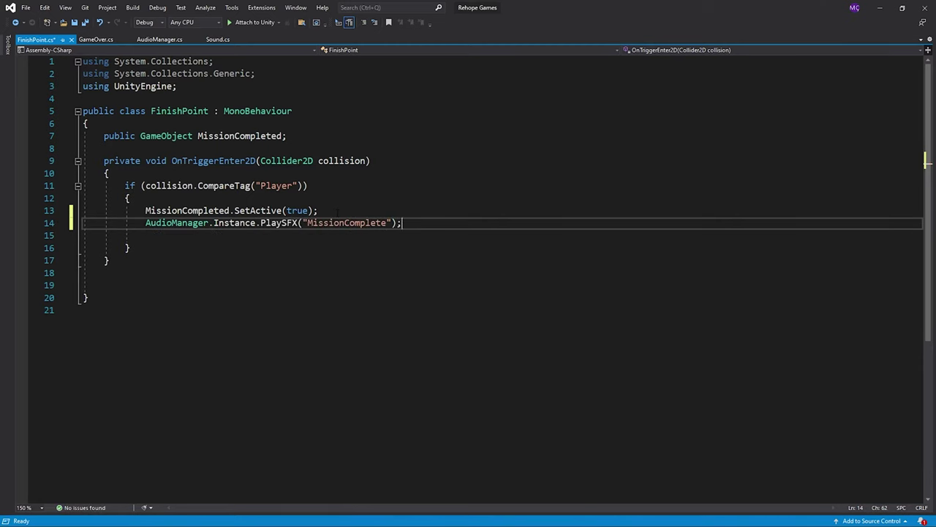
pyautogui.write('Audiomana')
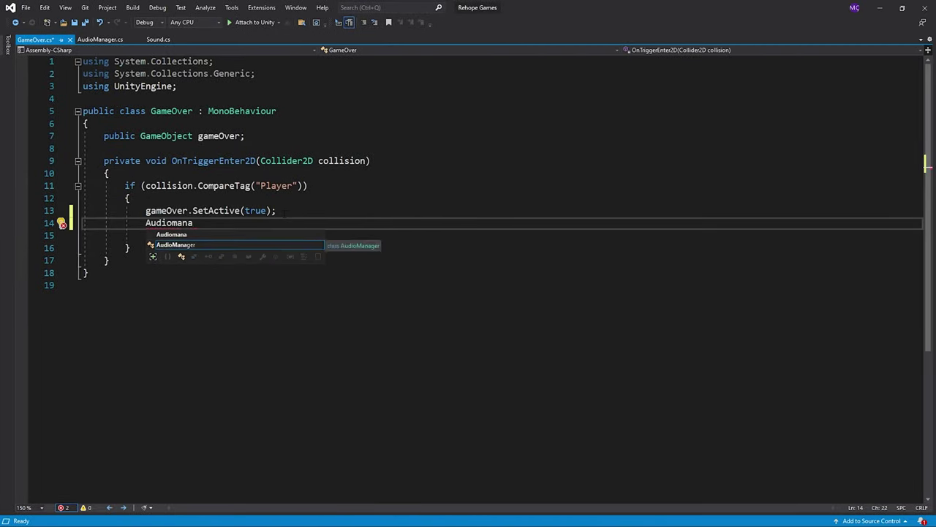
pyautogui.write('.ins"')
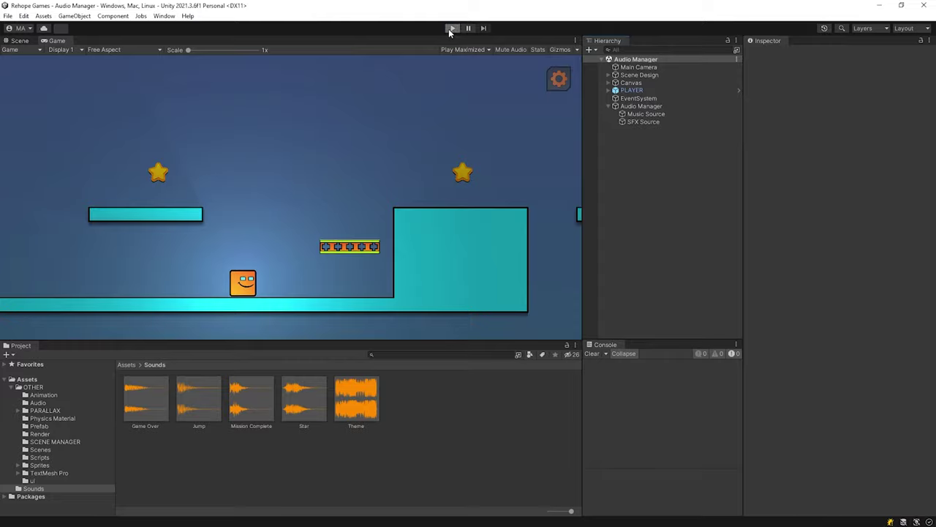
# - Play the level, jumping and moving right across the platforms to the finish
pyautogui.click(451, 29)
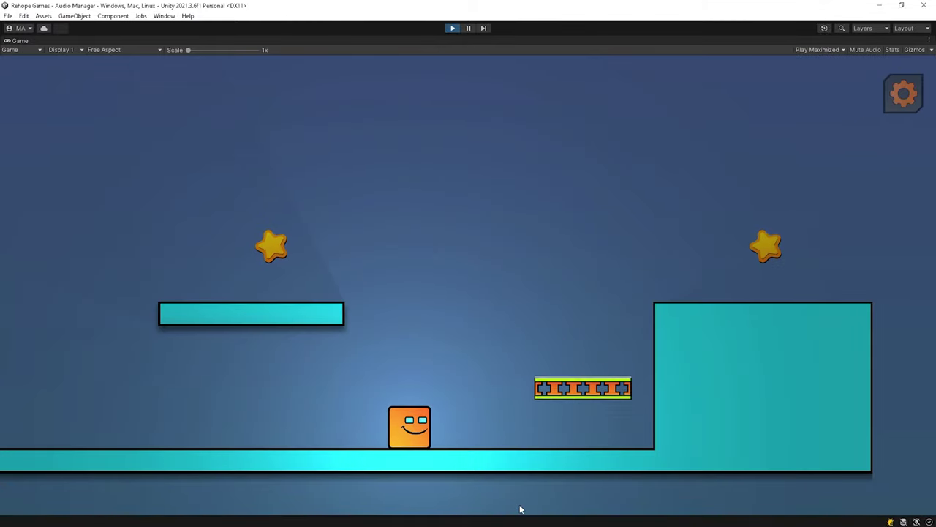
pyautogui.press('space')
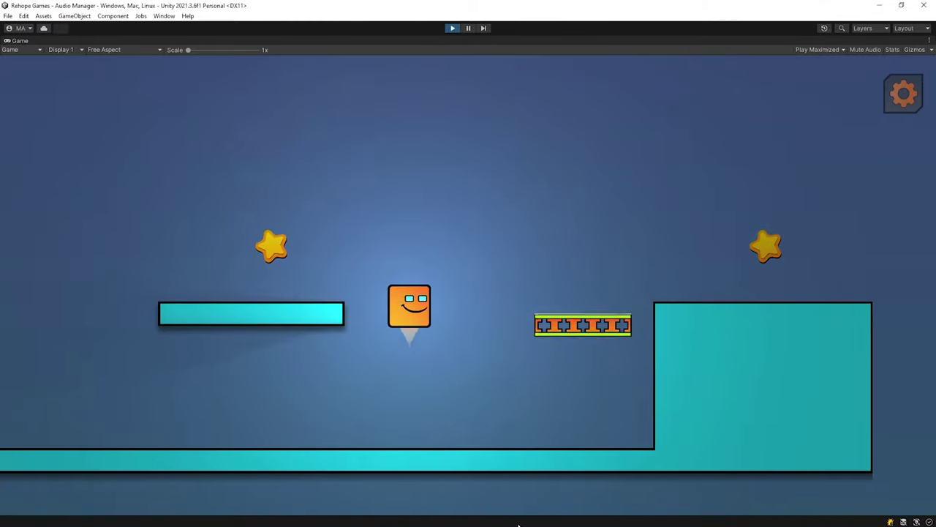
pyautogui.press('space')
pyautogui.press('Right')
pyautogui.press('space')
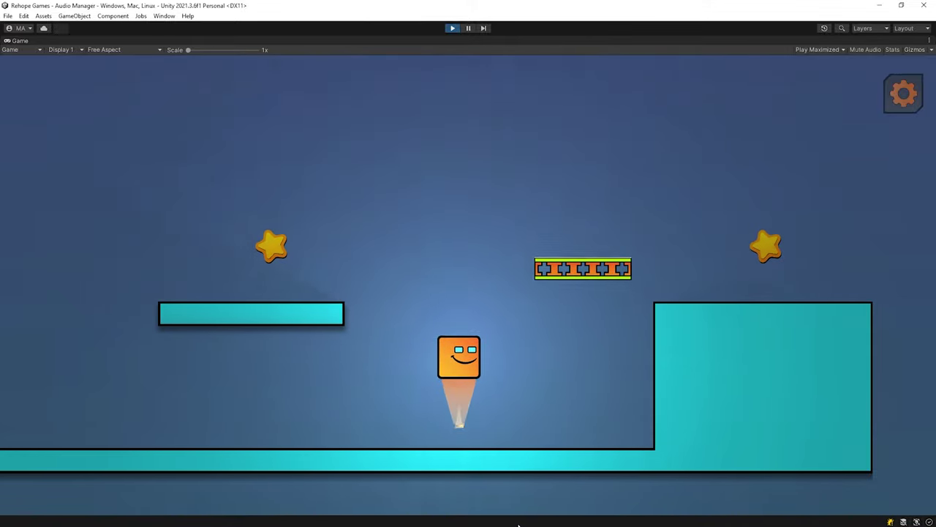
pyautogui.press('space')
pyautogui.press('Right')
pyautogui.press('space')
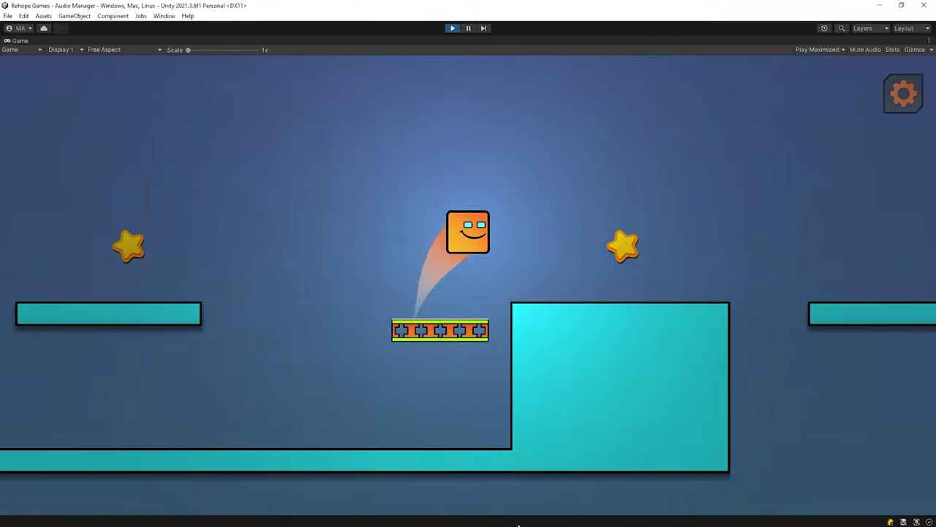
pyautogui.press('space')
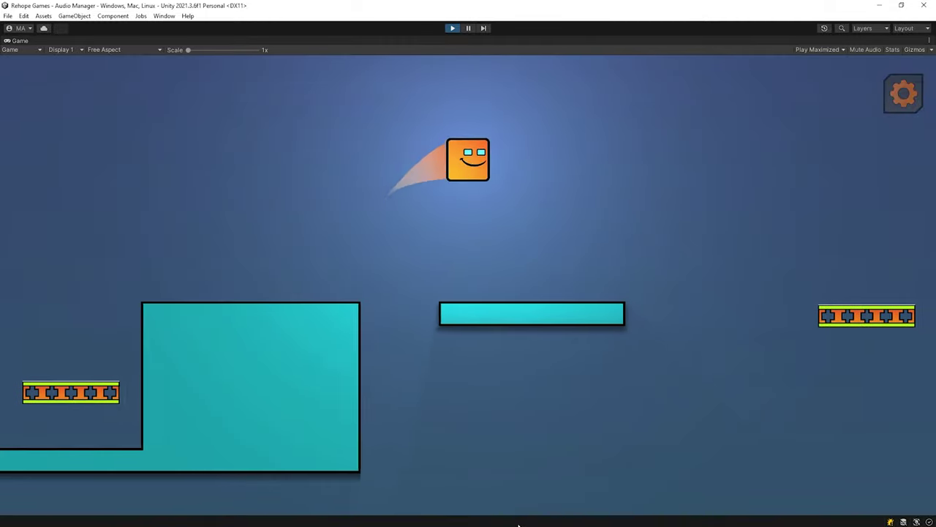
pyautogui.press('space')
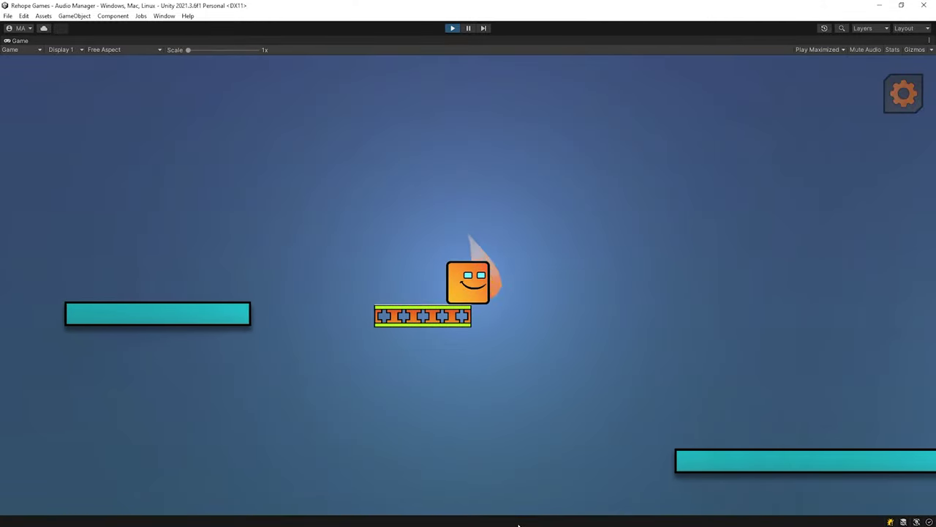
pyautogui.press('space')
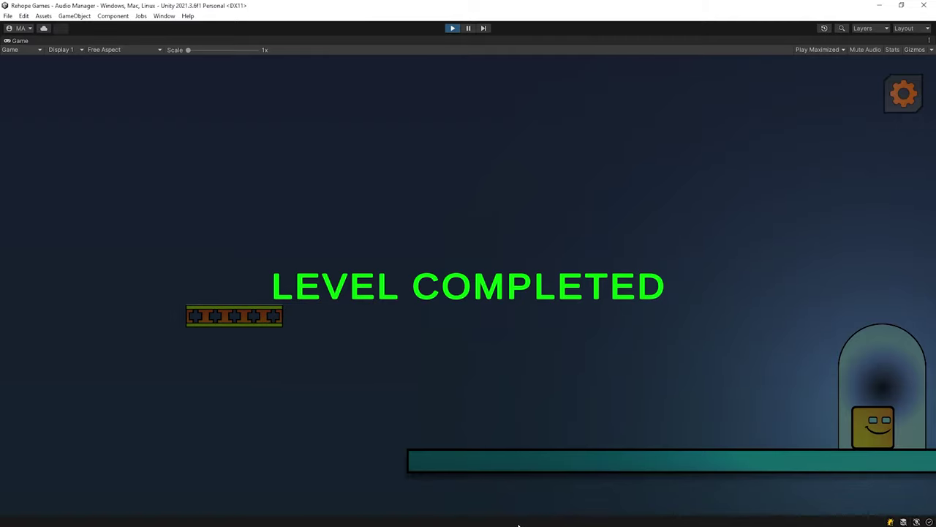
# - In FinishPoint, add AudioManager.Instance.musicSource.Stop() before the MissionComplete sound
pyautogui.write('audioma.')
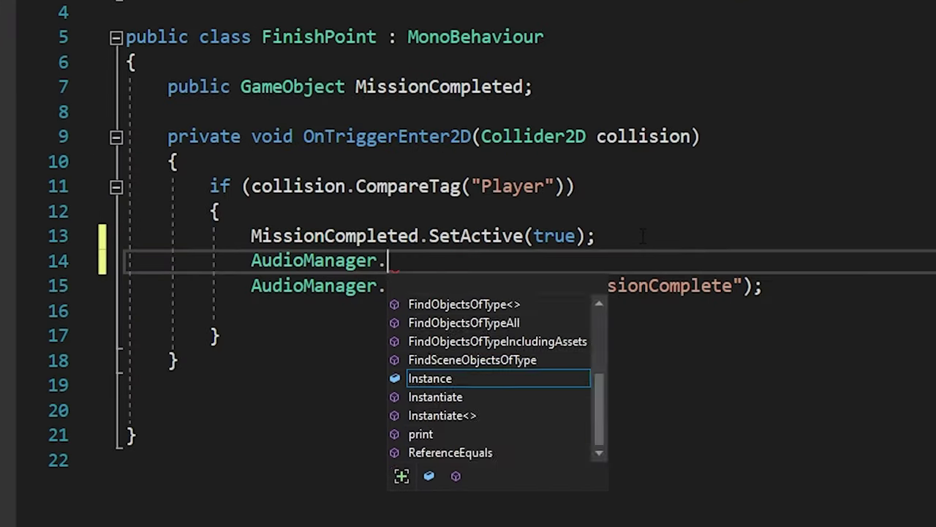
pyautogui.press('Tab')
pyautogui.write('.music')
pyautogui.press('Down')
pyautogui.press('Tab')
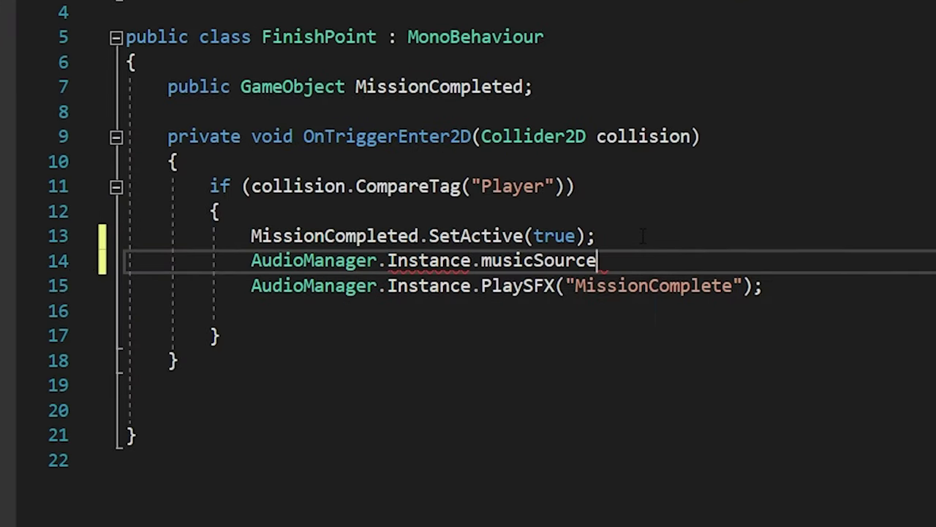
pyautogui.write('.stop();')
pyautogui.click(659, 356)
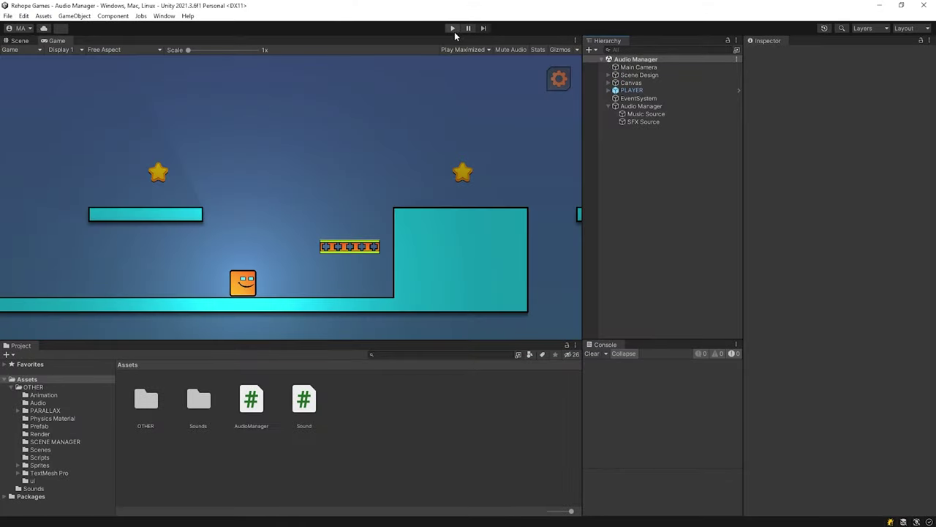
# - Replay the level, jumping across the gaps to LEVEL COMPLETED, then stop Play mode
pyautogui.click(454, 29)
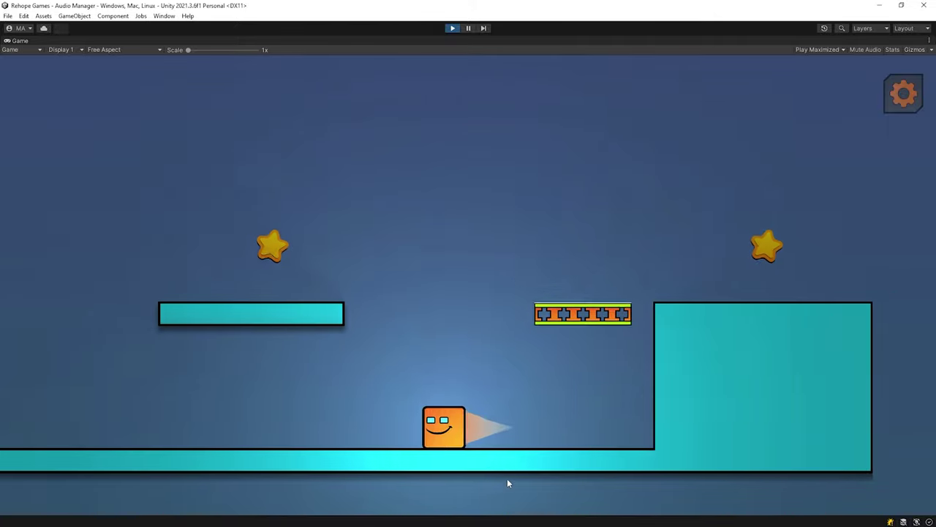
pyautogui.press('space')
pyautogui.press('space')
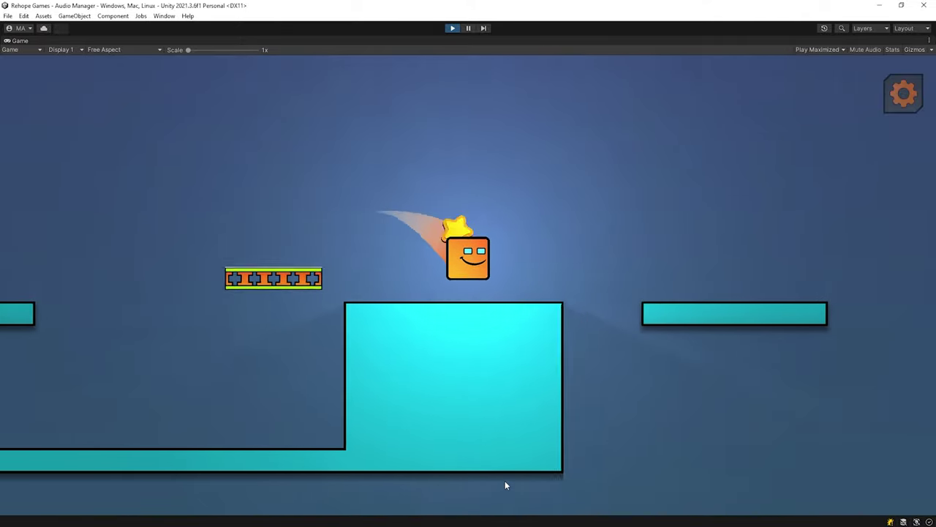
pyautogui.press('space')
pyautogui.press('space')
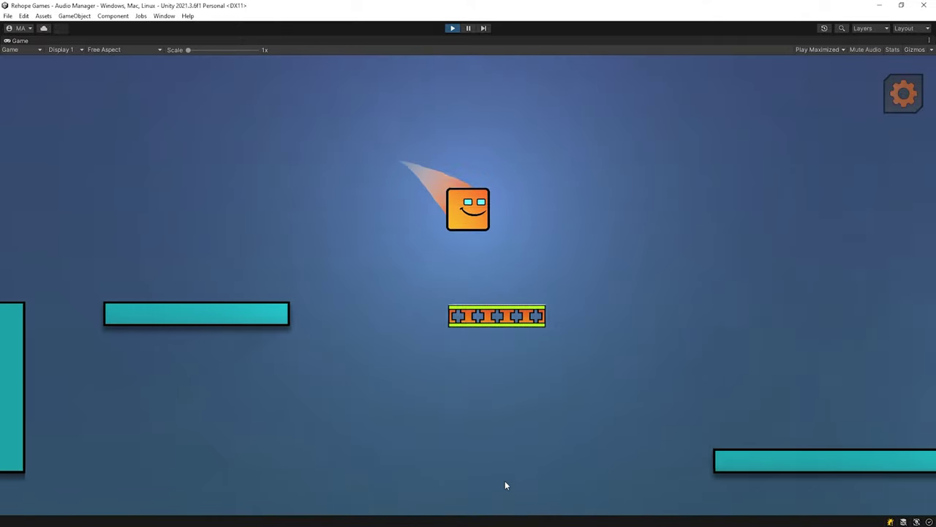
pyautogui.press('space')
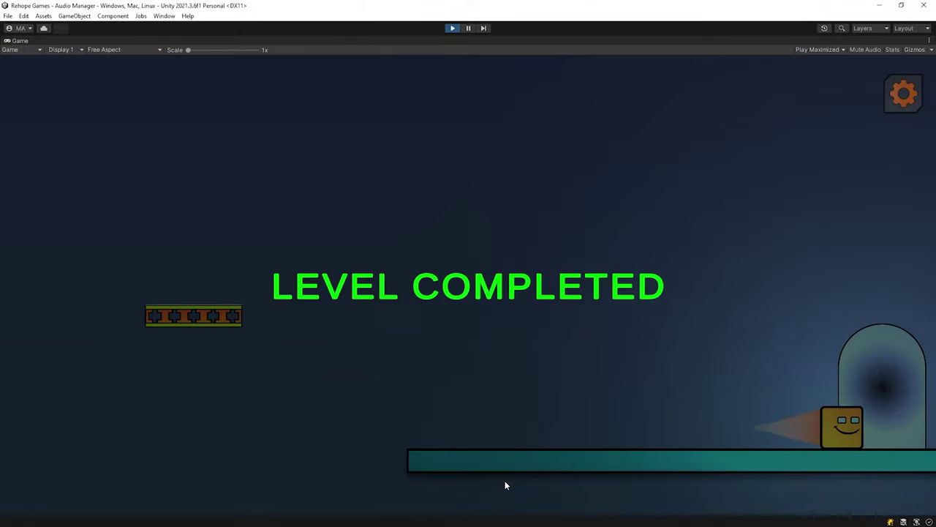
pyautogui.click(452, 29)
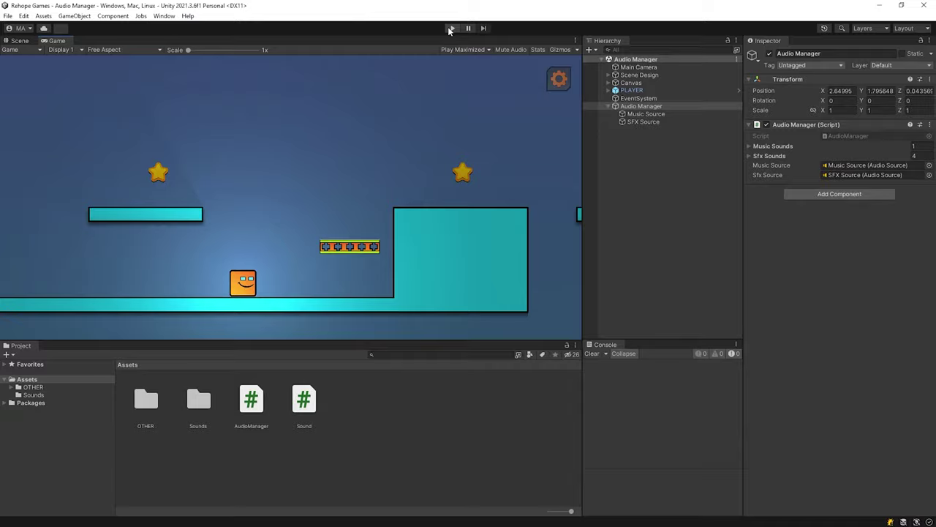
# - Restart the game, open its sound settings panel, and drag music volume to about 75%
pyautogui.click(451, 28)
pyautogui.click(901, 93)
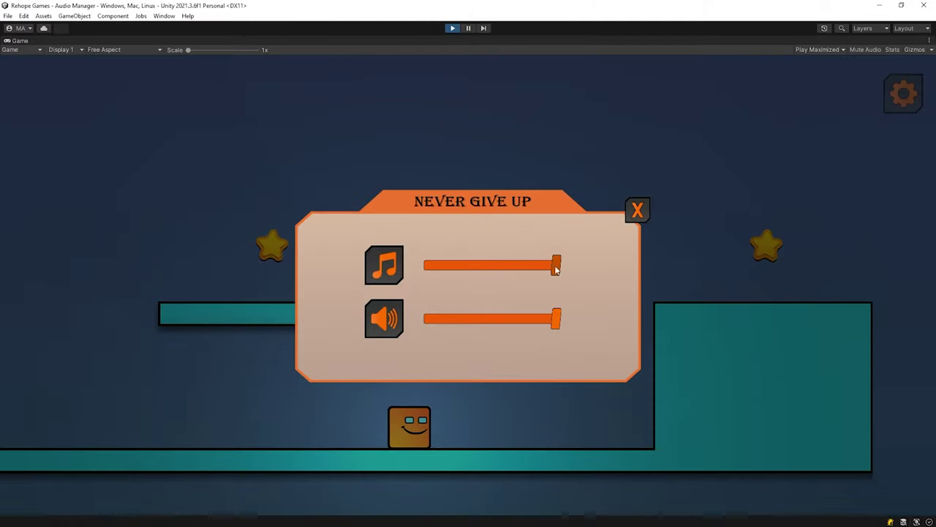
pyautogui.moveTo(556, 267)
pyautogui.mouseDown()
pyautogui.moveTo(503, 268)
pyautogui.moveTo(607, 271)
pyautogui.mouseUp()
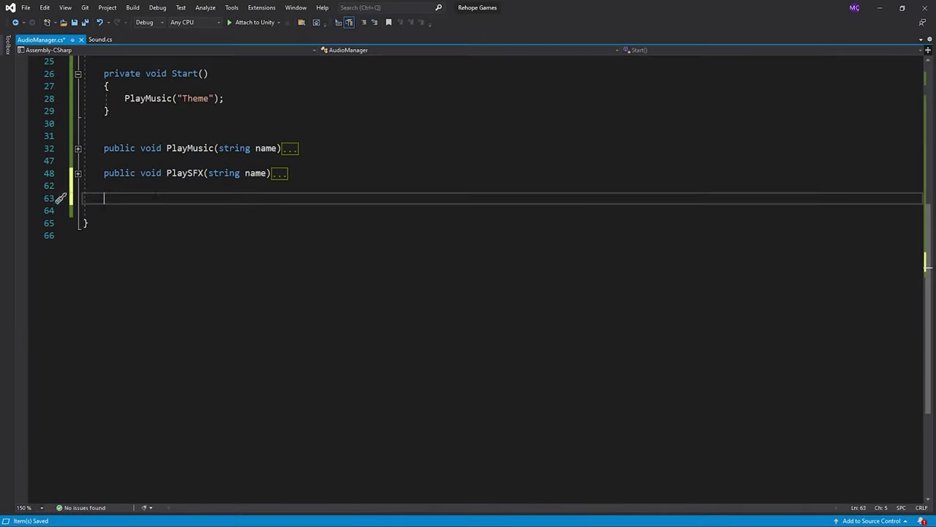
# - Write ToggleMusic and ToggleSFX methods that flip musicSource.mute and sfxSource.mute
pyautogui.write('public void ')
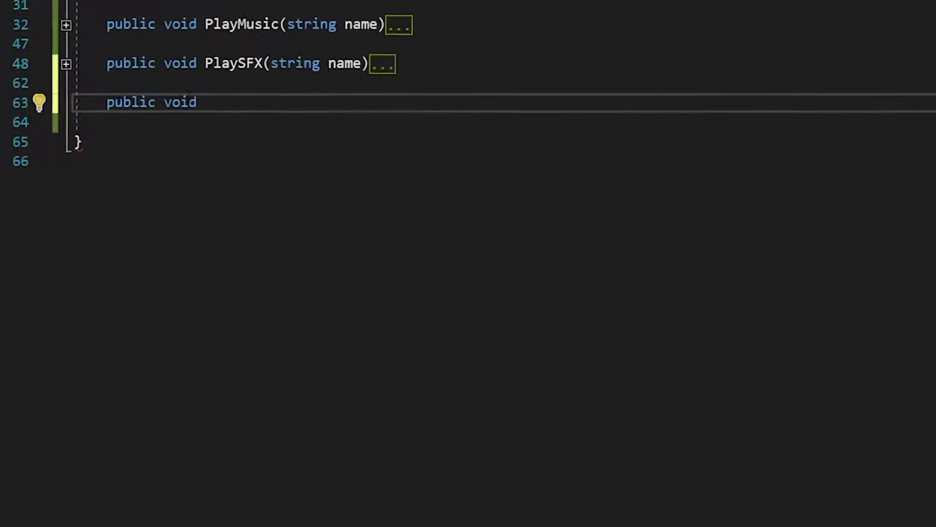
pyautogui.write('ToggleMusic()')
pyautogui.press('Return')
pyautogui.write('{')
pyautogui.press('Return')
pyautogui.write('musicsourc')
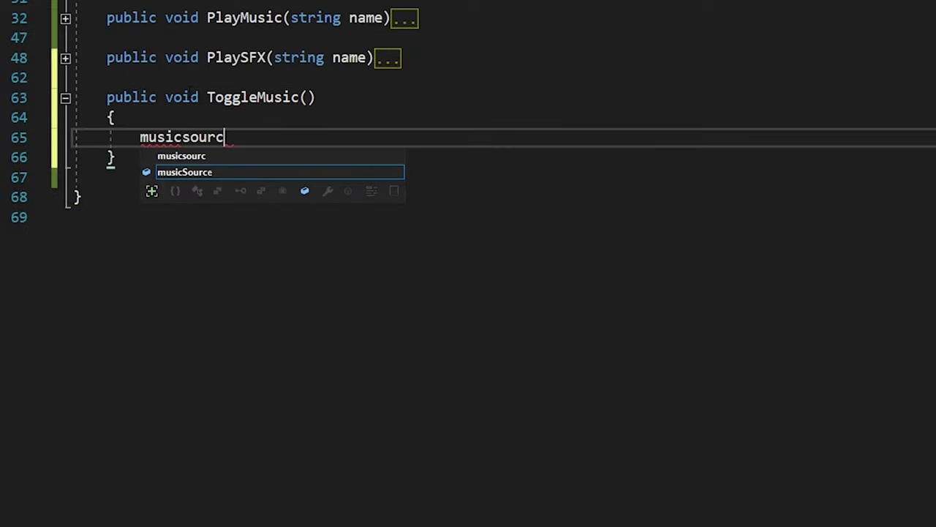
pyautogui.write('e.mute=!m')
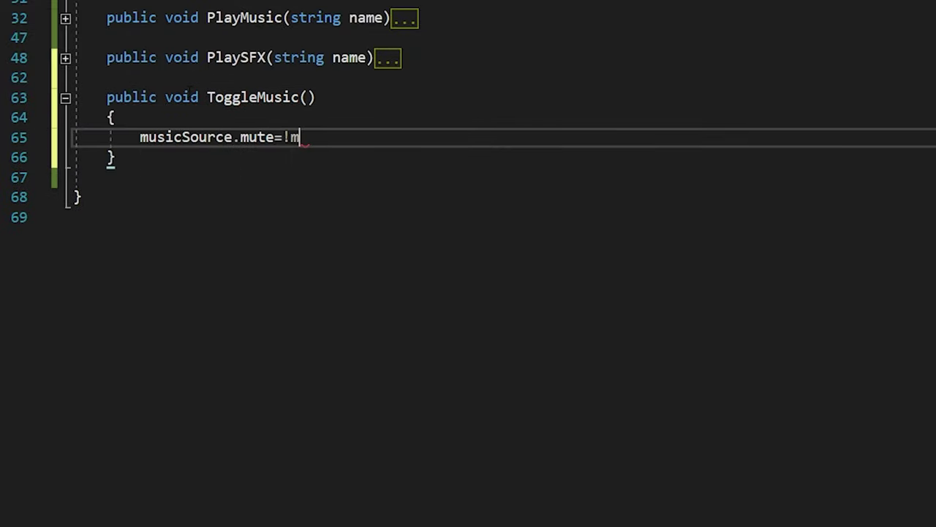
pyautogui.write('usicSource.mute;')
pyautogui.click(142, 156)
pyautogui.press('Return')
pyautogui.write('public')
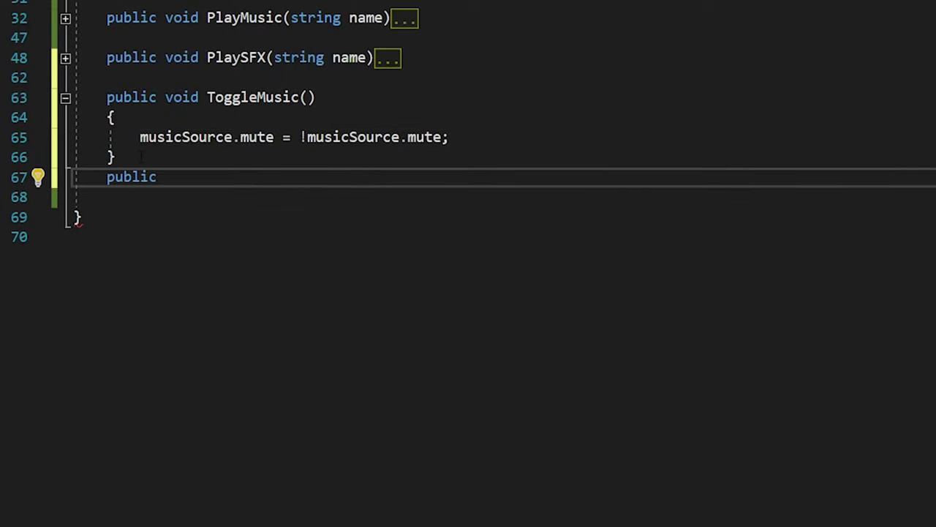
pyautogui.write(' void ToggleSFX()')
pyautogui.press('Return')
pyautogui.write('{')
pyautogui.press('Return')
pyautogui.write('sfxSource')
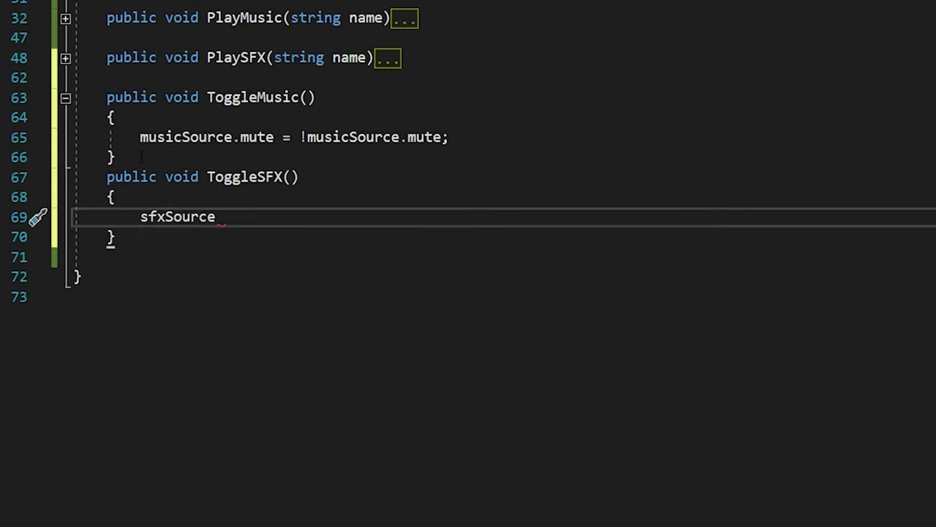
pyautogui.write('.mute = !sfxSource.m')
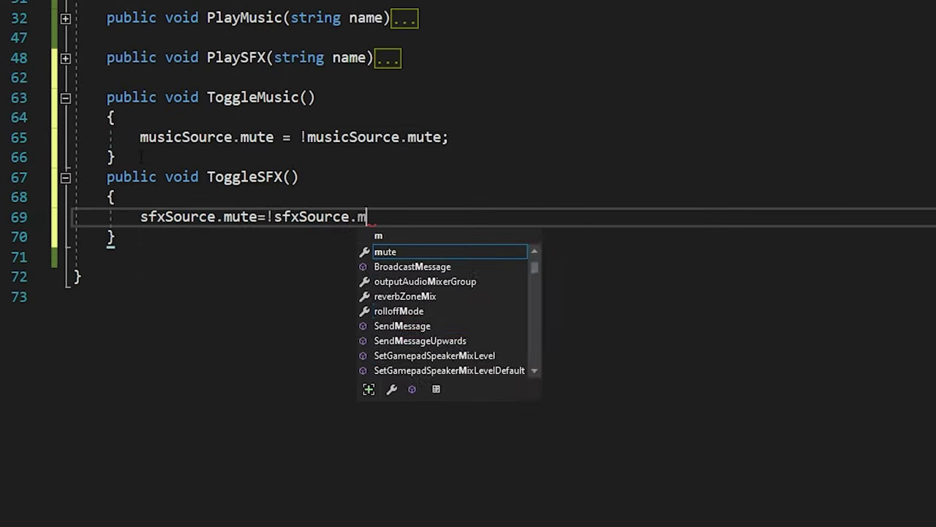
pyautogui.write('ute;')
pyautogui.click(157, 241)
# - Add a MusicVolume(float volume) method that sets musicSource.volume
pyautogui.press('Return')
pyautogui.press('Return')
pyautogui.write('publi')
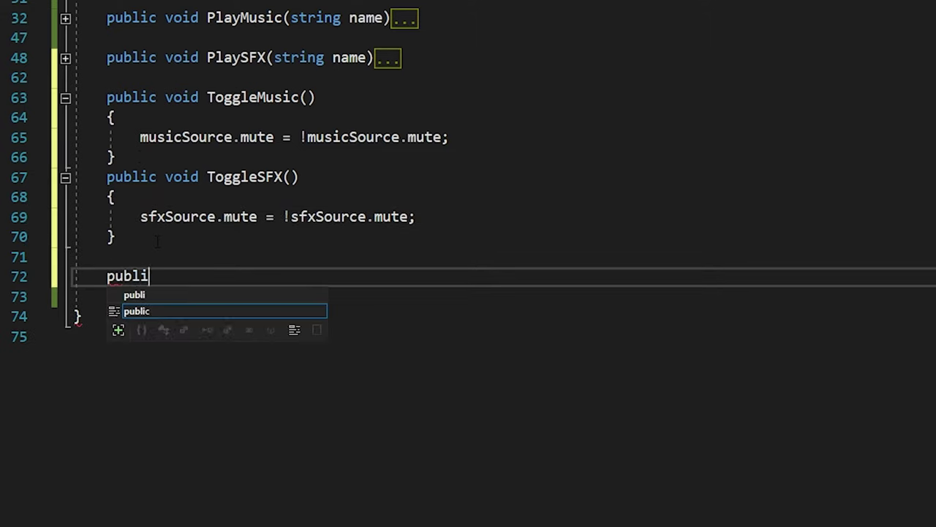
pyautogui.write('c void MusicVolume(float volume)')
pyautogui.press('Return')
pyautogui.write('{')
pyautogui.press('Return')
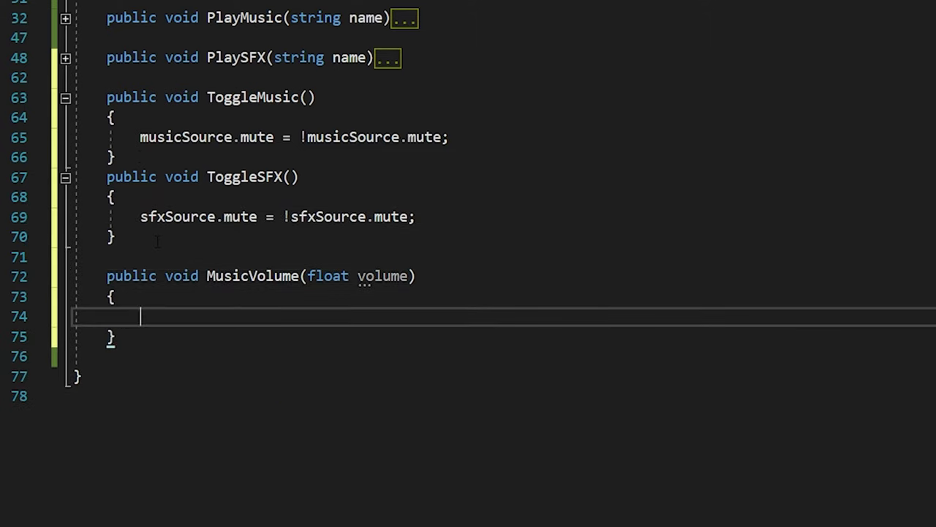
pyautogui.write('mus')
pyautogui.press('Tab')
pyautogui.write('.volume')
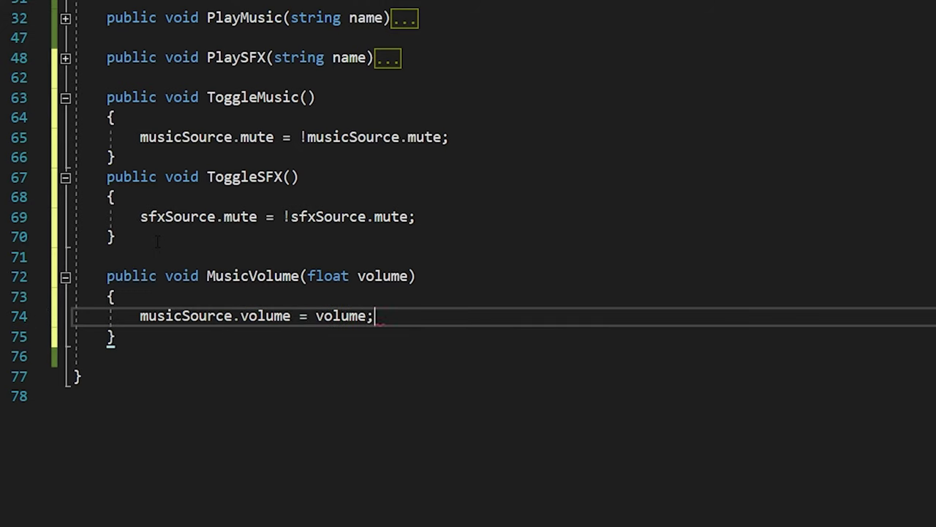
# - Add an SFXVolume method that sets sfxSource.volume, and save AudioManager
pyautogui.click(157, 336)
pyautogui.press('Return')
pyautogui.write('public void SFXVolume()')
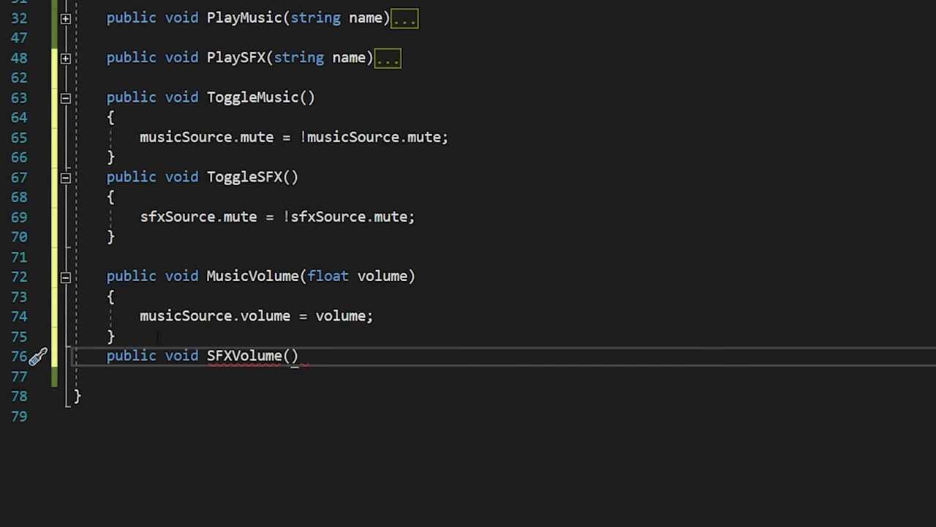
pyautogui.press('Return')
pyautogui.write('{')
pyautogui.press('Return')
pyautogui.write('sfx')
pyautogui.press('Tab')
pyautogui.write('.vol')
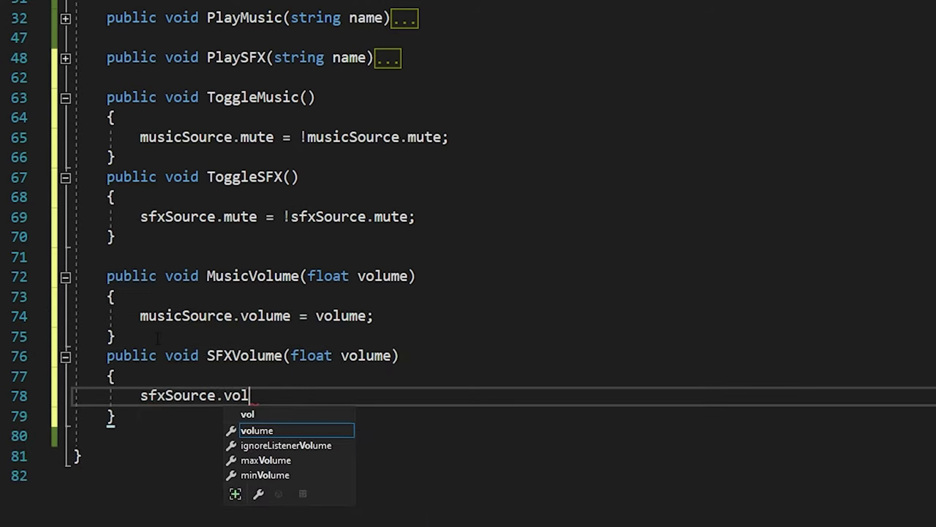
pyautogui.write('e;')
pyautogui.hotkey('ctrl', 's')
pyautogui.click(86, 422)
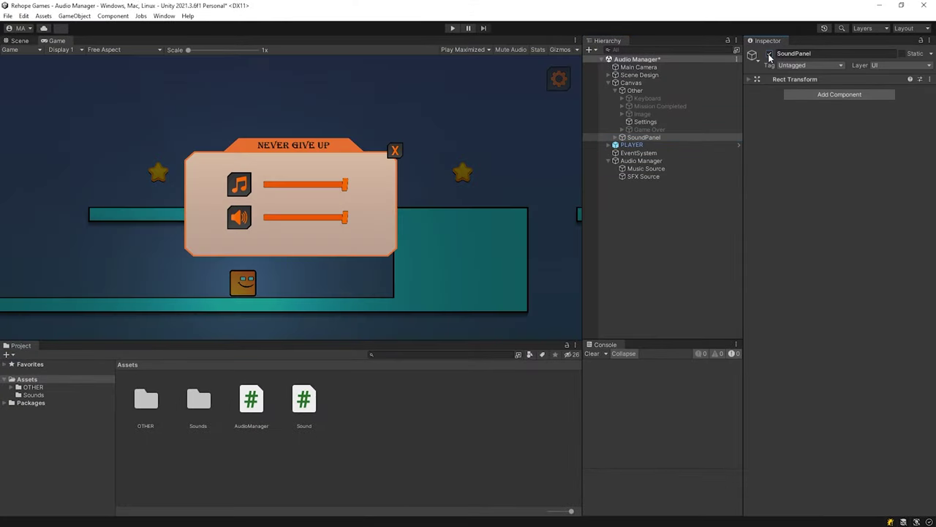
# - In the Scene view, frame and select the SoundPanel and look over its slider children
pyautogui.click(29, 41)
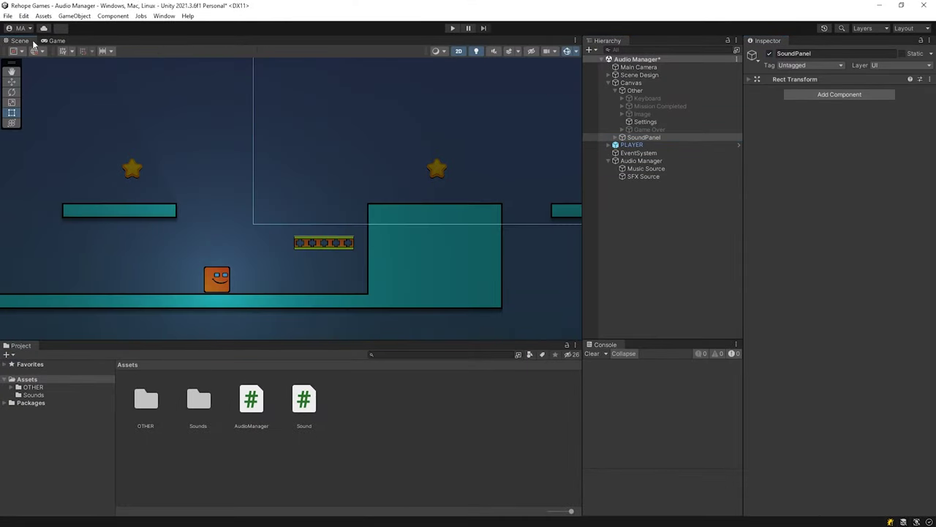
pyautogui.doubleClick(643, 138)
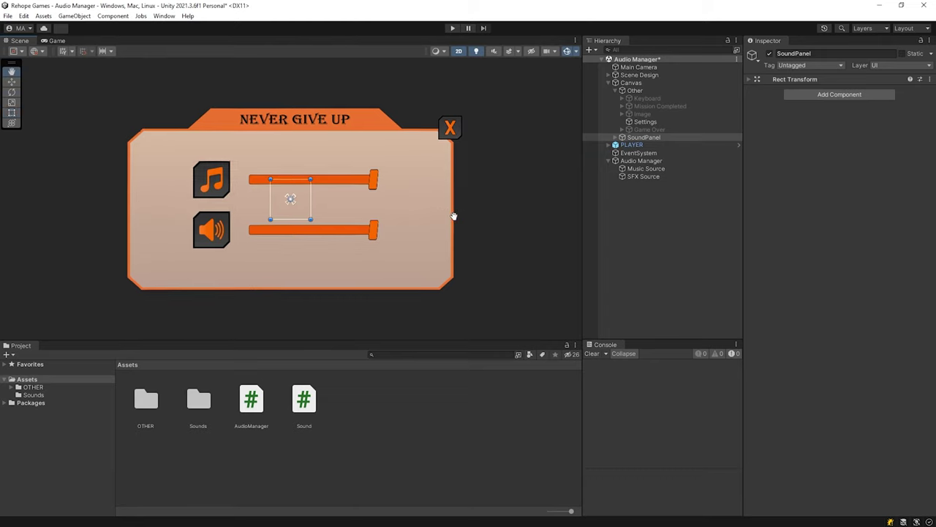
pyautogui.press('w')
pyautogui.click(650, 139)
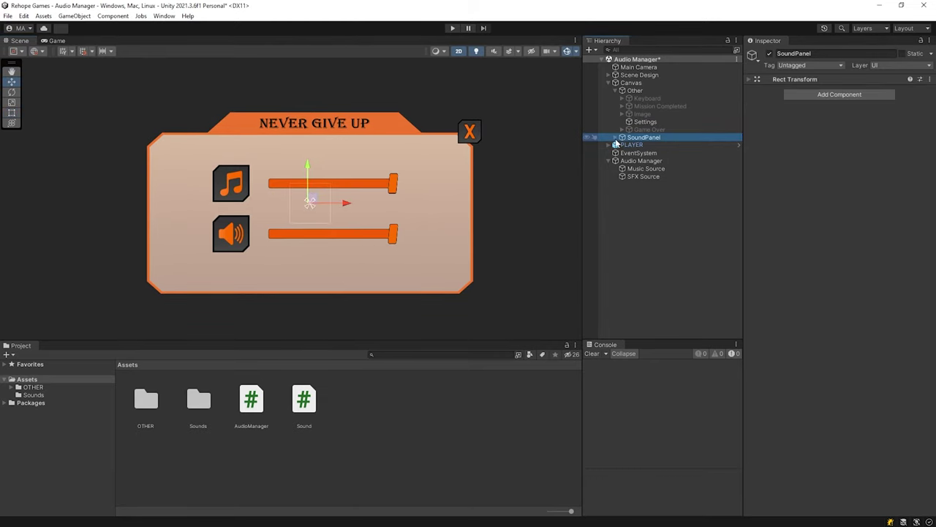
pyautogui.click(615, 137)
pyautogui.click(648, 184)
pyautogui.click(615, 138)
# - Create and attach a new UIController script component to the Canvas
pyautogui.click(630, 82)
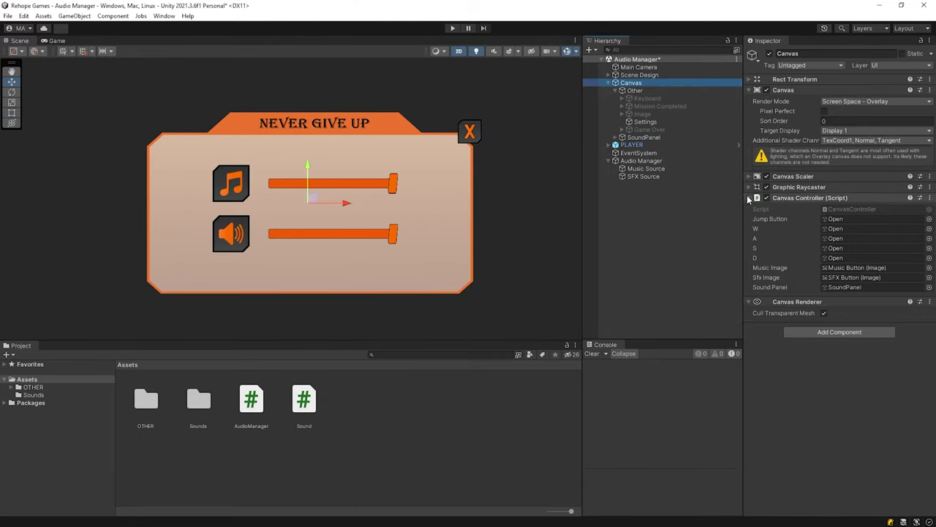
pyautogui.click(748, 198)
pyautogui.click(813, 241)
pyautogui.write('UIC')
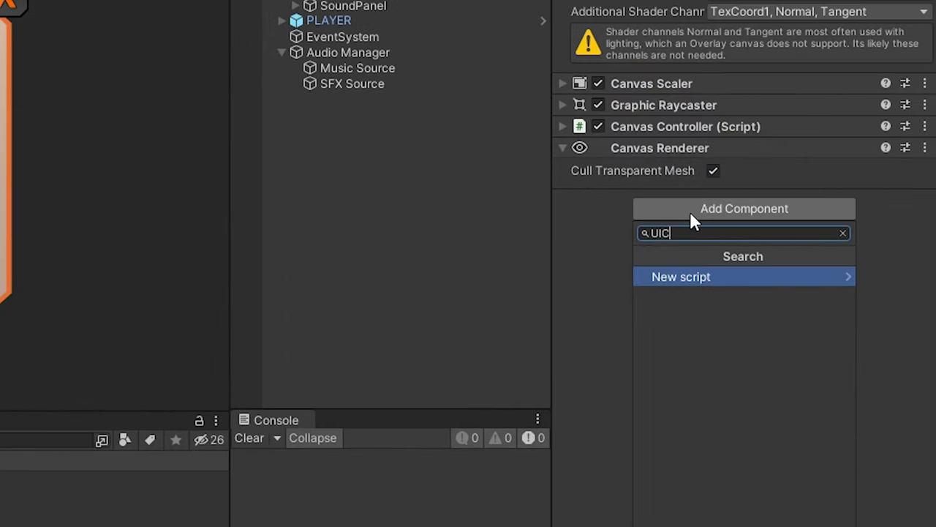
pyautogui.write('ontroller')
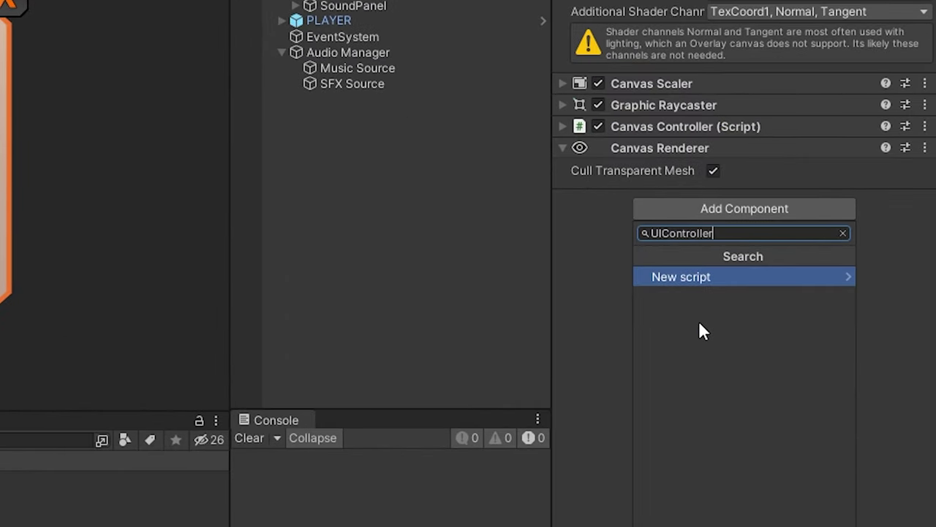
pyautogui.press('Return')
pyautogui.click(707, 508)
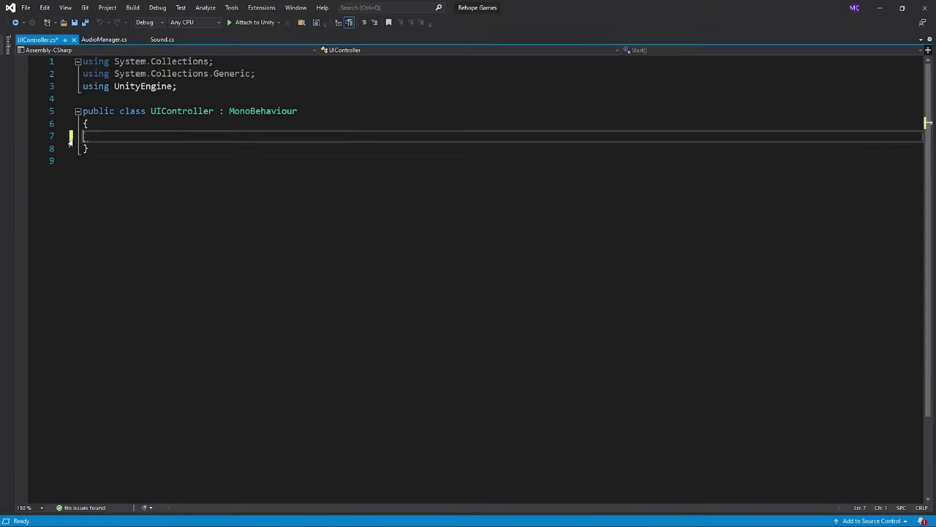
# - Add 'using UnityEngine.UI' and declare the Slider fields _musicSlider and _sfxSlider in UIController
pyautogui.write('using unityEngine.ui;')
pyautogui.click(114, 136)
pyautogui.press('Return')
pyautogui.write('public Slid')
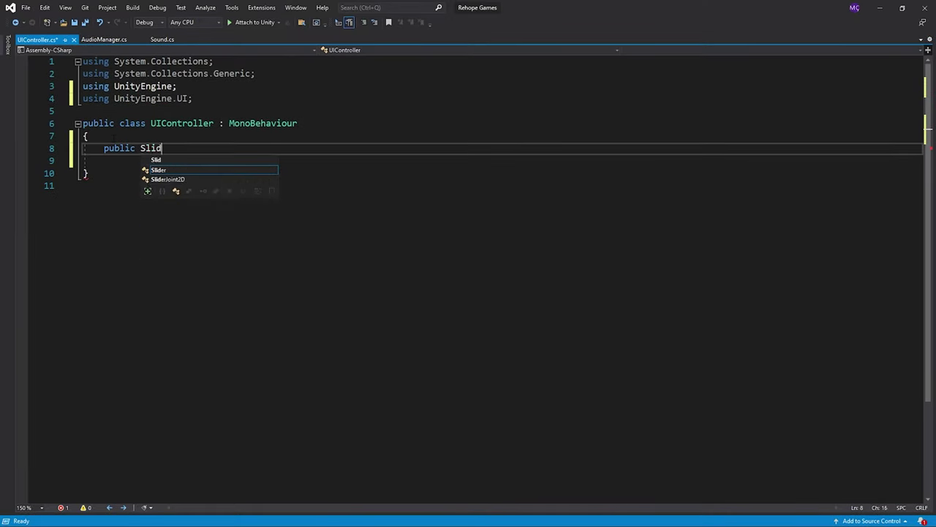
pyautogui.write('er _musicSlider, _sfxSlider;')
pyautogui.press('Return')
pyautogui.press('Return')
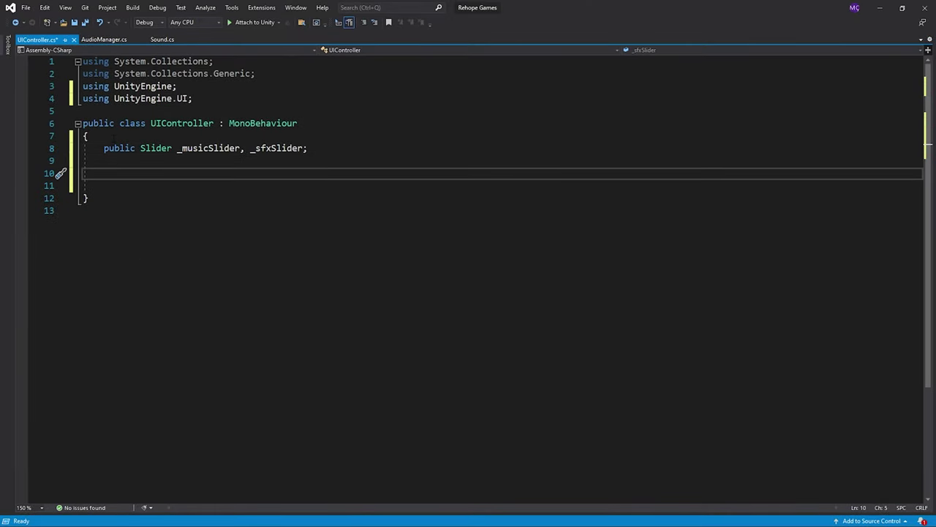
# - Write ToggleMusic() and ToggleSFX() methods that call the matching AudioManager.Instance toggles
pyautogui.write('public voidToggleMusic()')
pyautogui.press('Return')
pyautogui.write('{AudioManager.Instance')
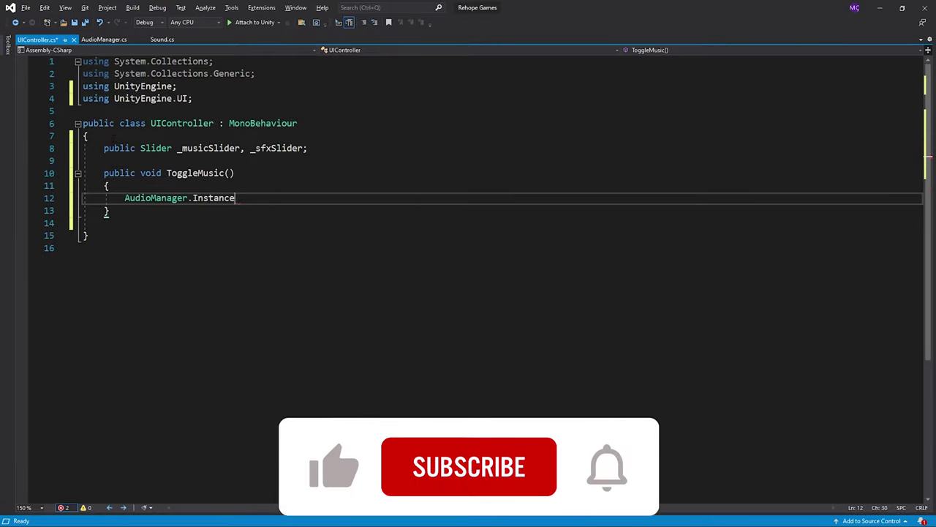
pyautogui.write('.ToggleMusic();')
pyautogui.press('Down')
pyautogui.press('Down')
pyautogui.press('Return')
pyautogui.write('public void Toggle')
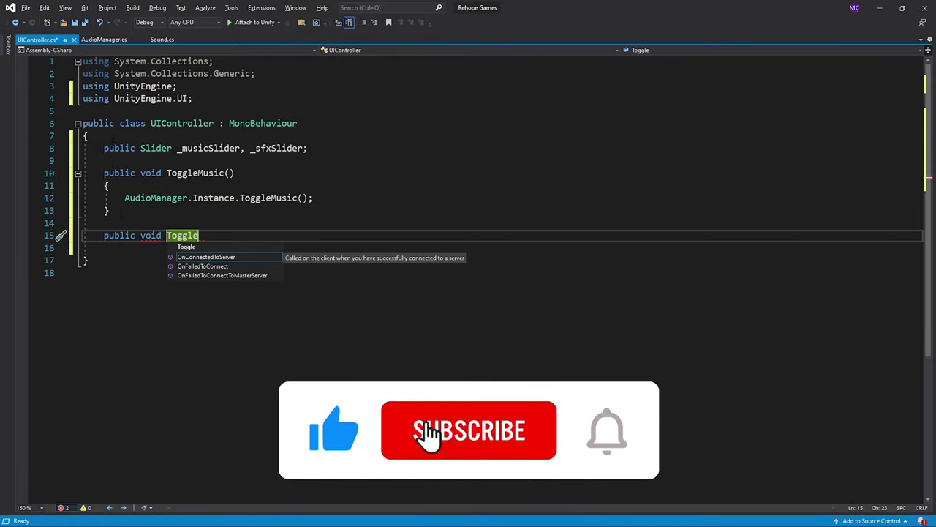
pyautogui.write('SFX()')
pyautogui.press('Return')
pyautogui.write('{')
pyautogui.press('Return')
pyautogui.write('AudioManager.Instance.ToggleSFX();')
pyautogui.press('Down')
# - Write MusicVolume() and SFXVolume() passing each slider's value to AudioManager.Instance, then save the script
pyautogui.press('Return')
pyautogui.press('Return')
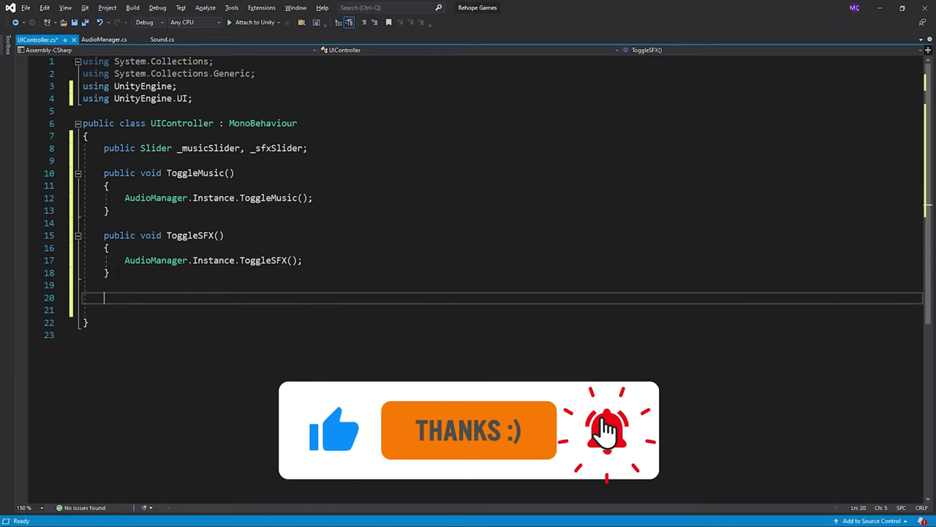
pyautogui.write('public void MusicVolume()')
pyautogui.press('Return')
pyautogui.write('{')
pyautogui.press('Return')
pyautogui.write('AudioManager.Instance')
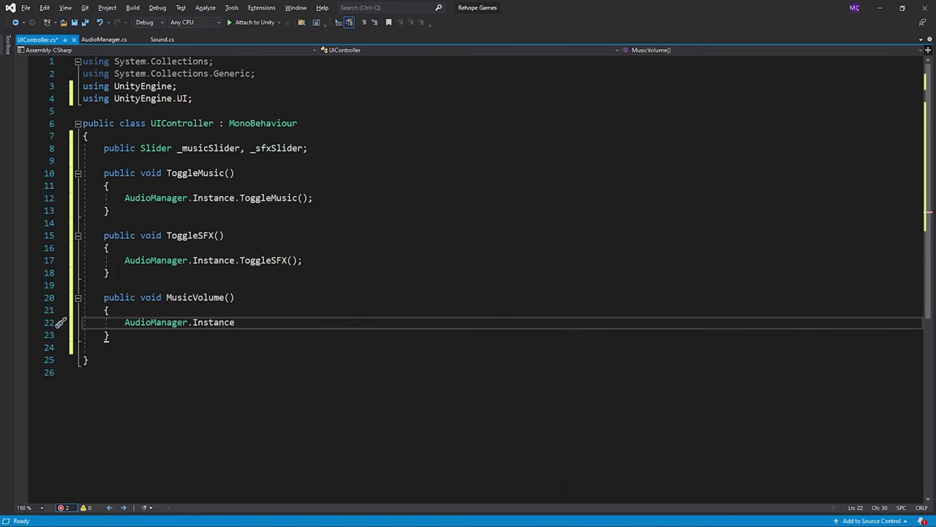
pyautogui.write('.MusicVolume(_musicSlider.value);')
pyautogui.press('Down')
pyautogui.press('Return')
pyautogui.press('Return')
pyautogui.write('public void ')
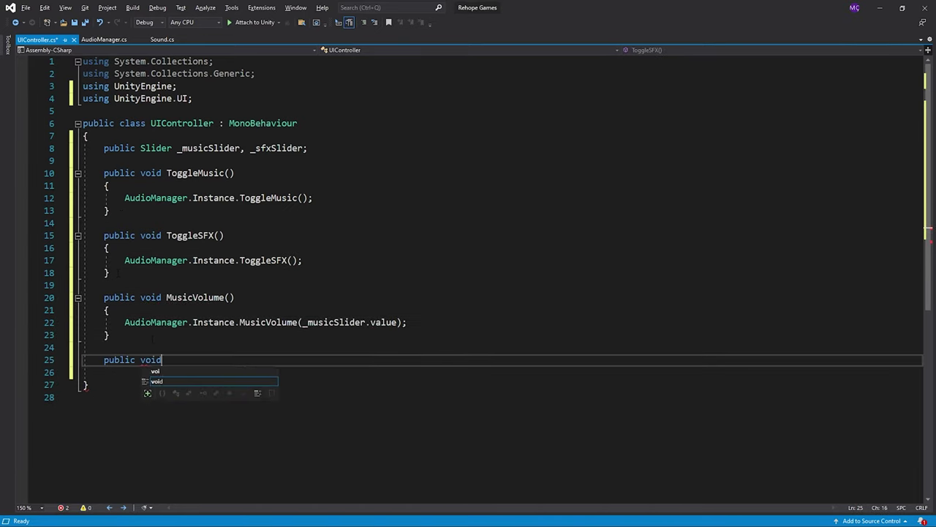
pyautogui.write('SFXVolume()')
pyautogui.press('Return')
pyautogui.write('{AudioManager.Instance.SFX')
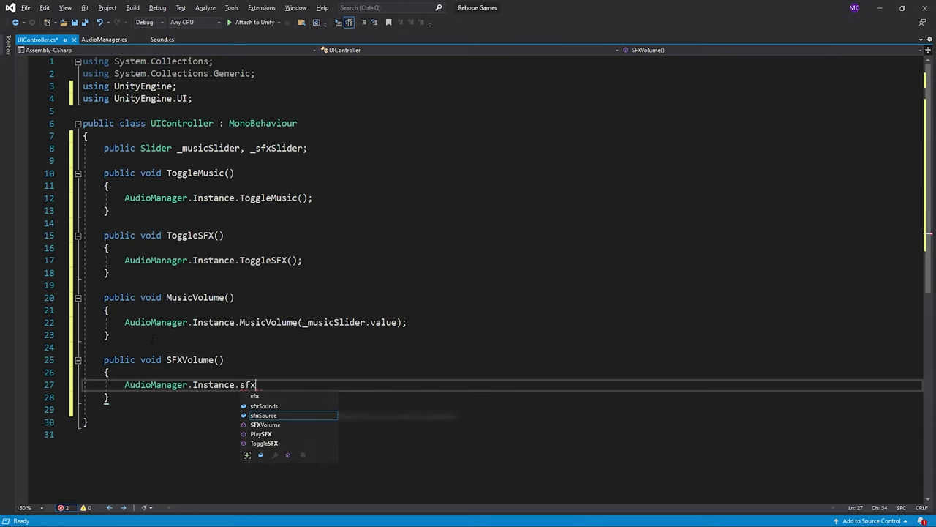
pyautogui.write('Volume(_sfxSlider.value);')
pyautogui.click(202, 441)
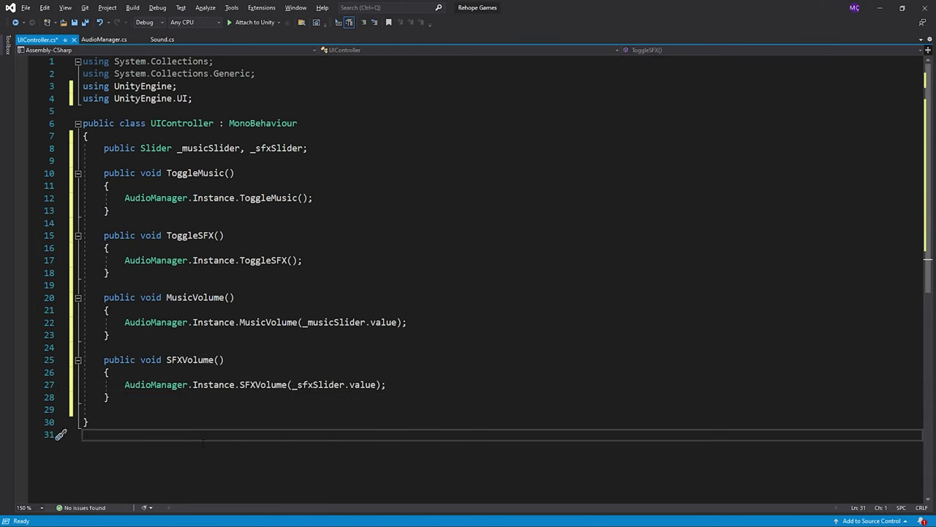
pyautogui.hotkey('ctrl', 's')
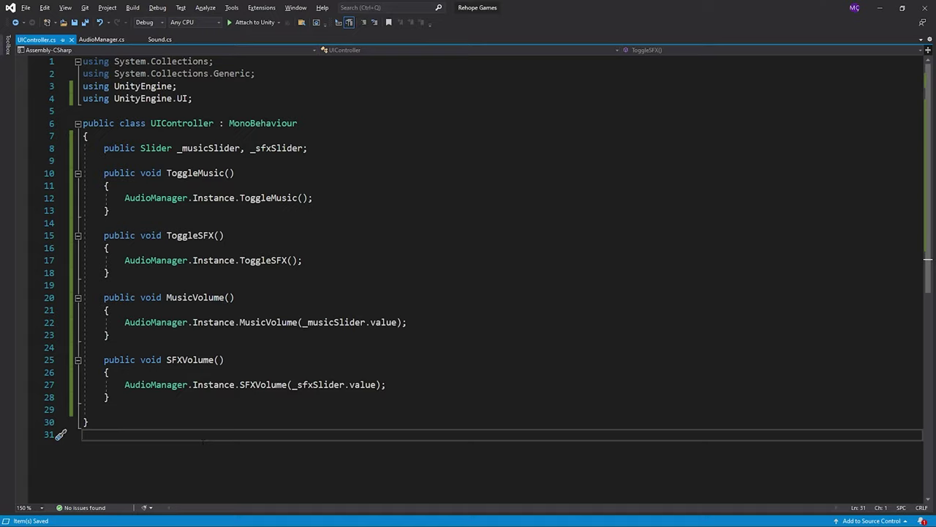
# - In Unity, assign Music Slider and SFX Slider to the UI Controller's slider fields
pyautogui.hotkey('alt', 'Tab')
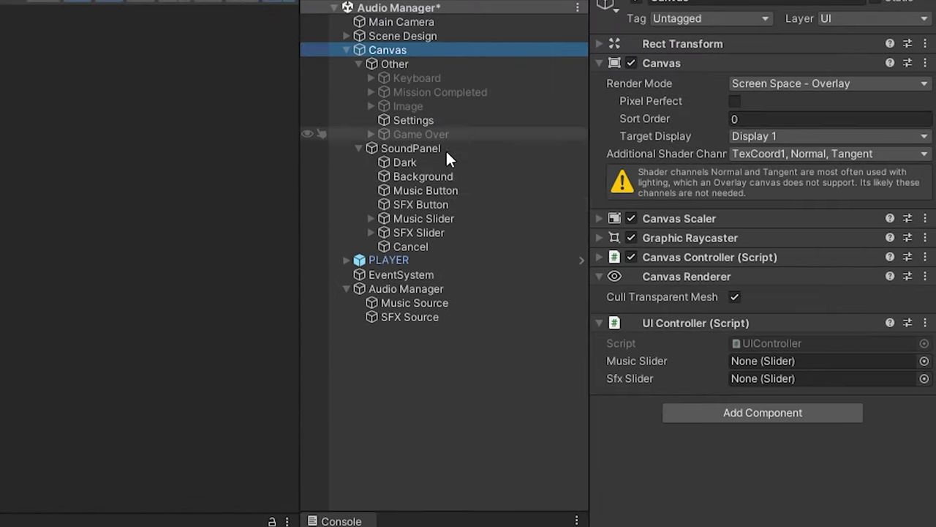
pyautogui.moveTo(651, 176); pyautogui.dragTo(816, 255)
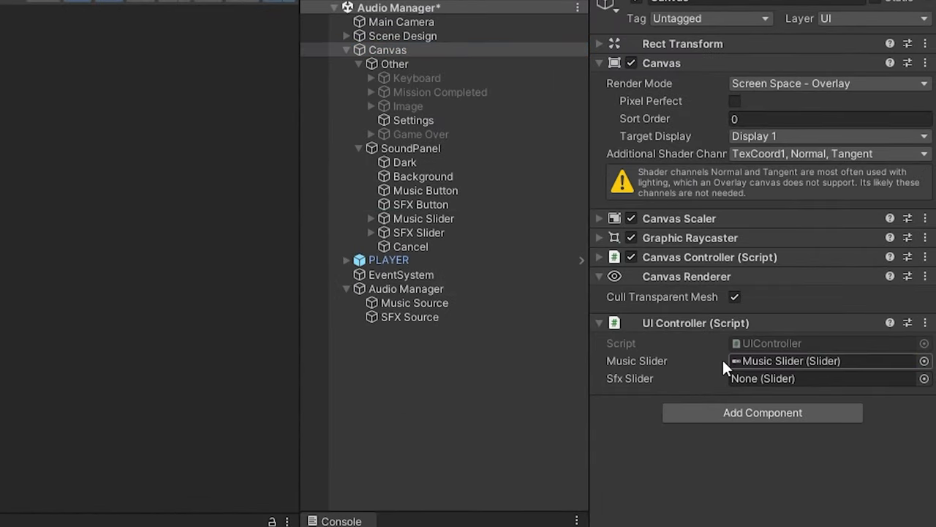
pyautogui.moveTo(436, 234); pyautogui.dragTo(742, 378)
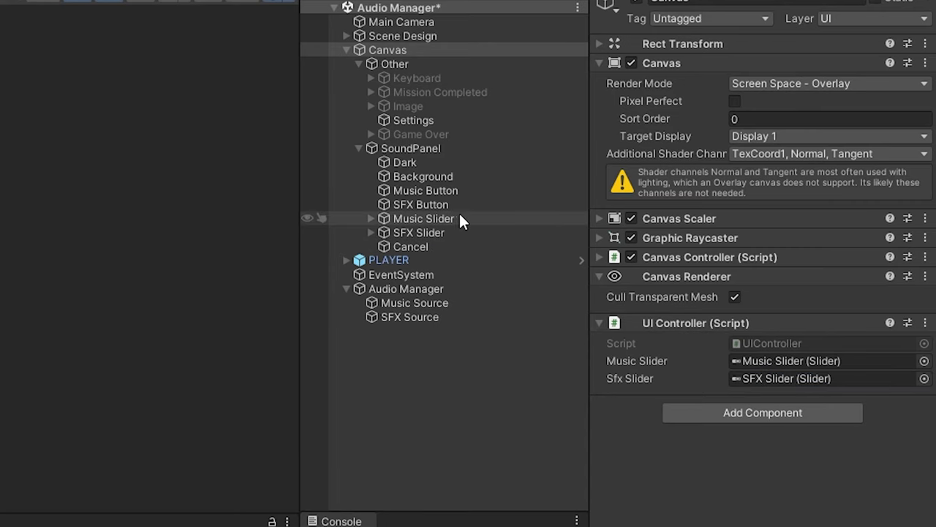
# - Add an On Click event to Music Button targeting Canvas with UIController.ToggleMusic
pyautogui.click(447, 191)
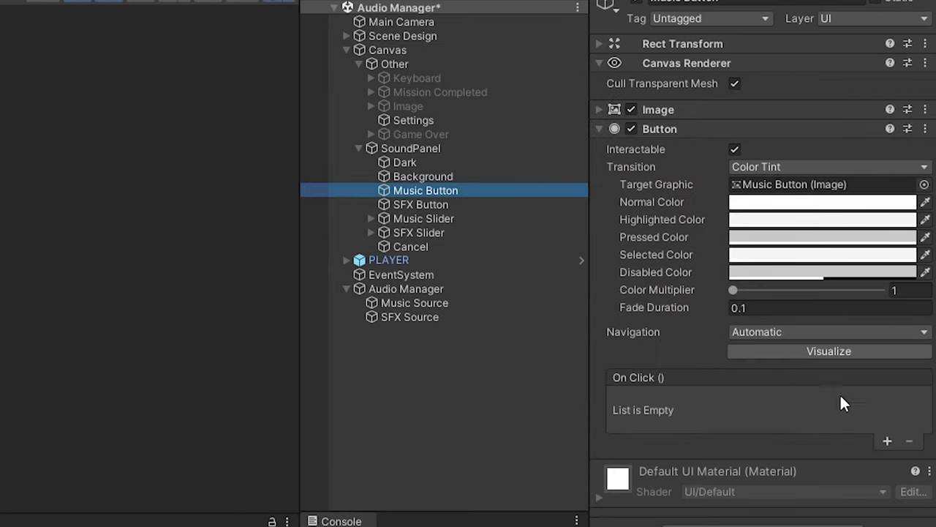
pyautogui.click(886, 441)
pyautogui.moveTo(385, 49); pyautogui.dragTo(672, 426)
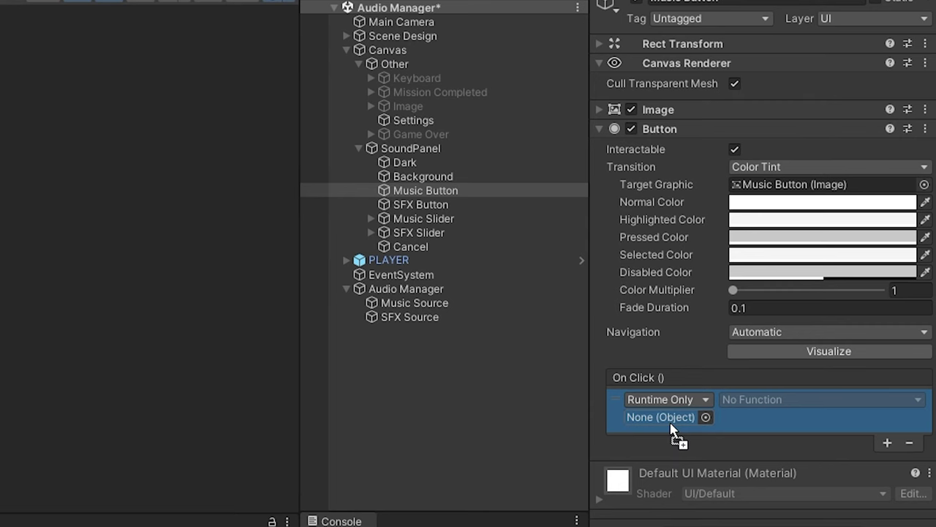
pyautogui.click(749, 402)
pyautogui.moveTo(782, 472)
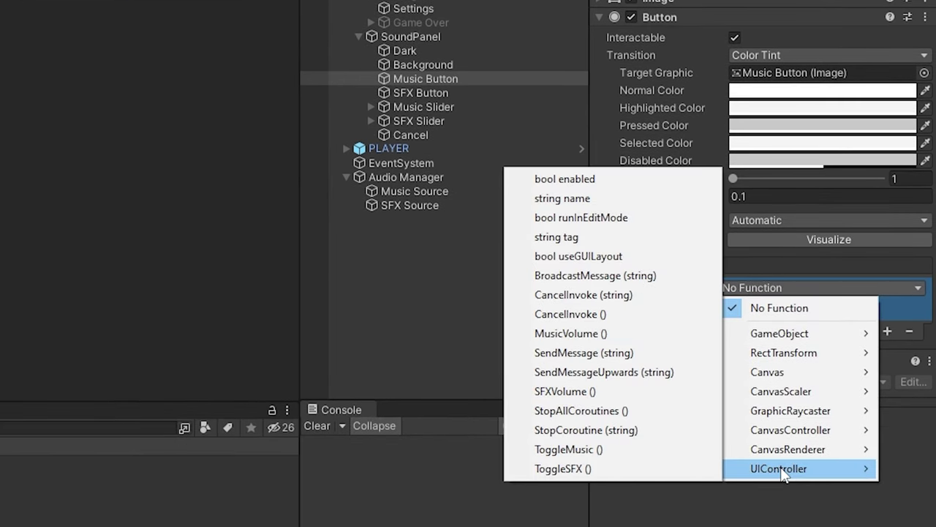
pyautogui.click(636, 448)
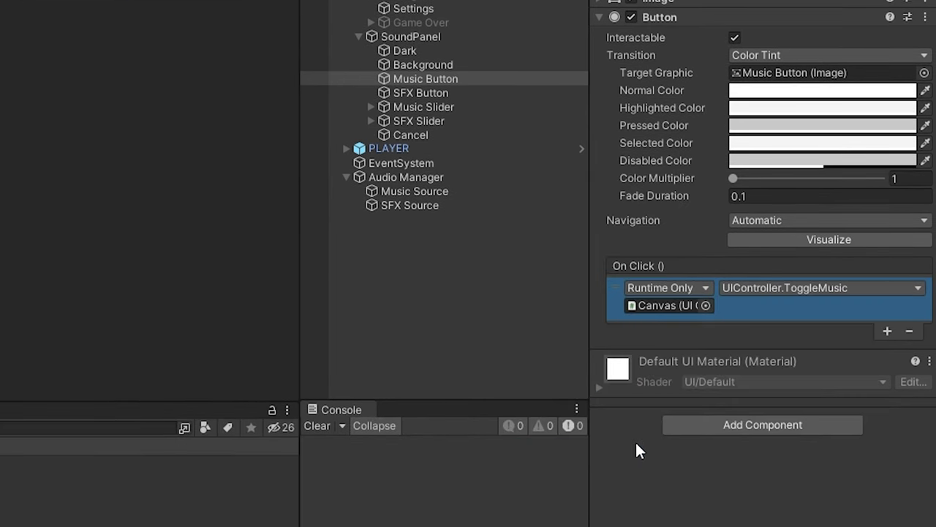
# - Add an On Click event to SFX Button targeting Canvas with UIController.ToggleSFX
pyautogui.click(432, 92)
pyautogui.click(887, 330)
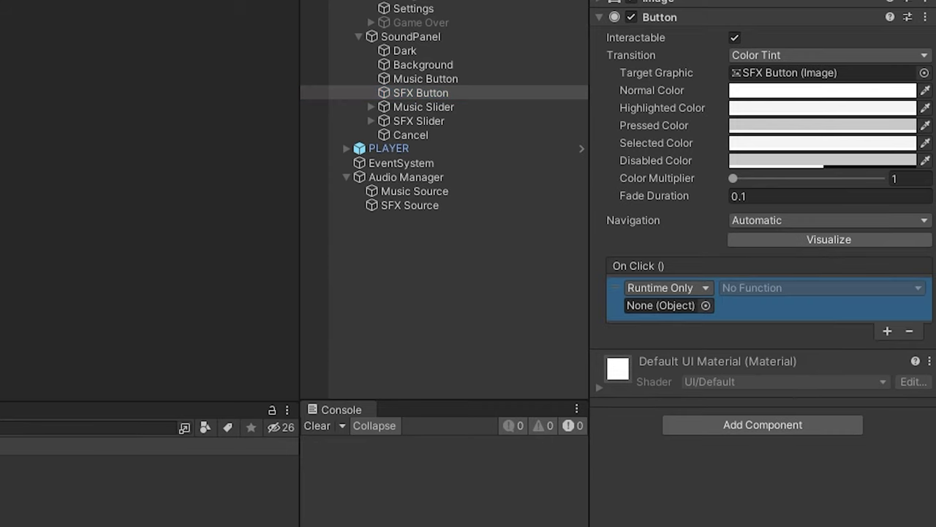
pyautogui.moveTo(679, 316); pyautogui.dragTo(661, 306)
pyautogui.click(819, 287)
pyautogui.moveTo(790, 473)
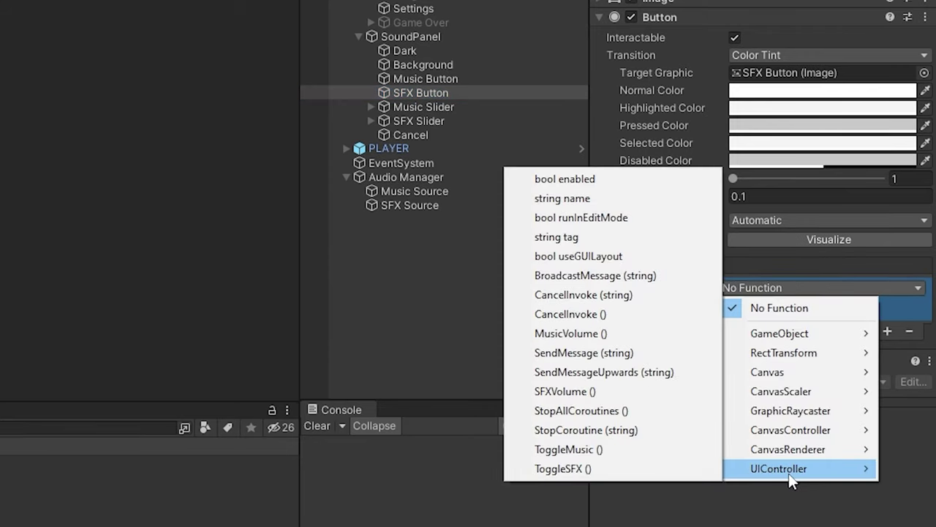
pyautogui.click(567, 469)
# - Add an On Value Changed event to Music Slider calling UIController.MusicVolume on the Canvas
pyautogui.click(483, 124)
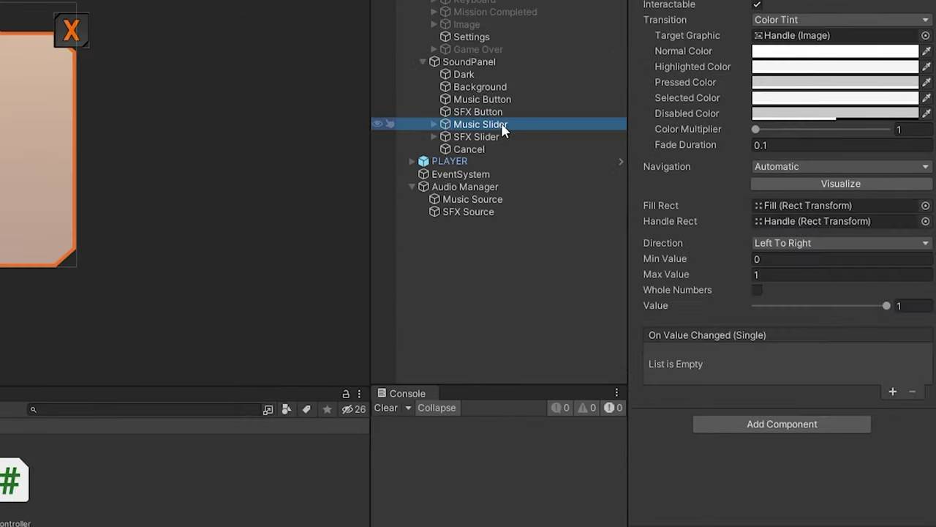
pyautogui.click(892, 392)
pyautogui.moveTo(621, 180); pyautogui.dragTo(694, 373)
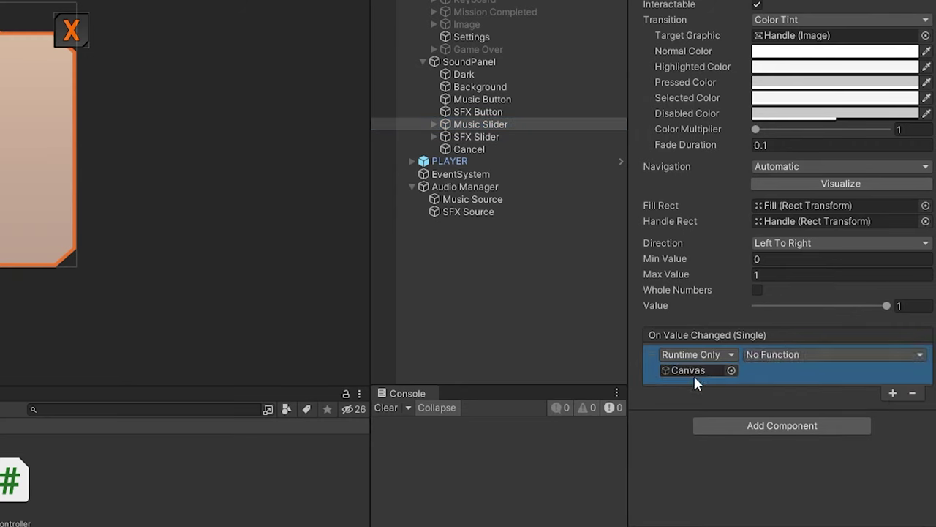
pyautogui.click(796, 355)
pyautogui.moveTo(822, 516)
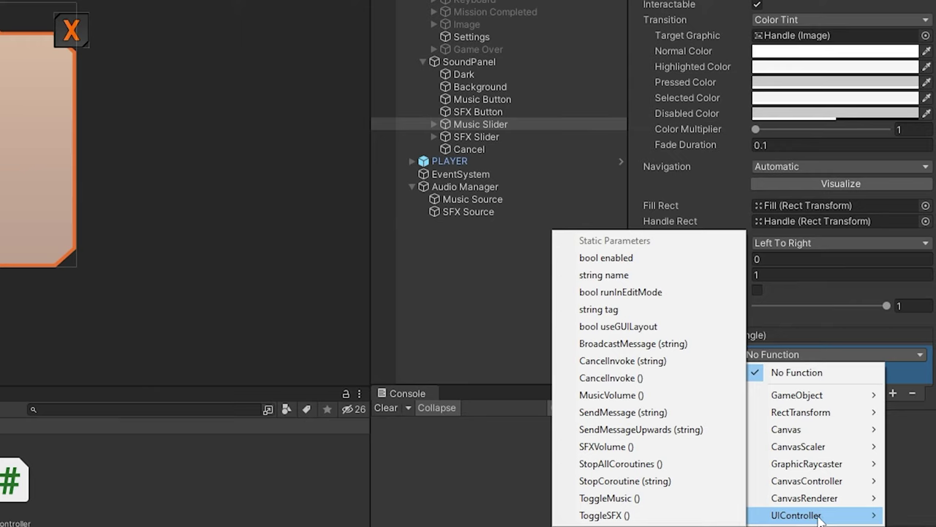
pyautogui.click(638, 395)
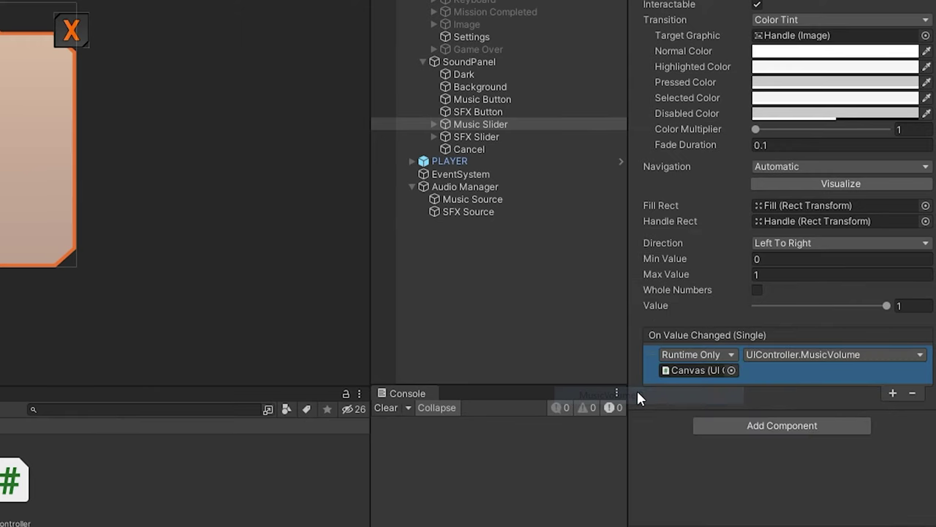
# - Add an On Value Changed event to SFX Slider calling UIController.SFXVolume on the Canvas
pyautogui.click(485, 136)
pyautogui.click(892, 392)
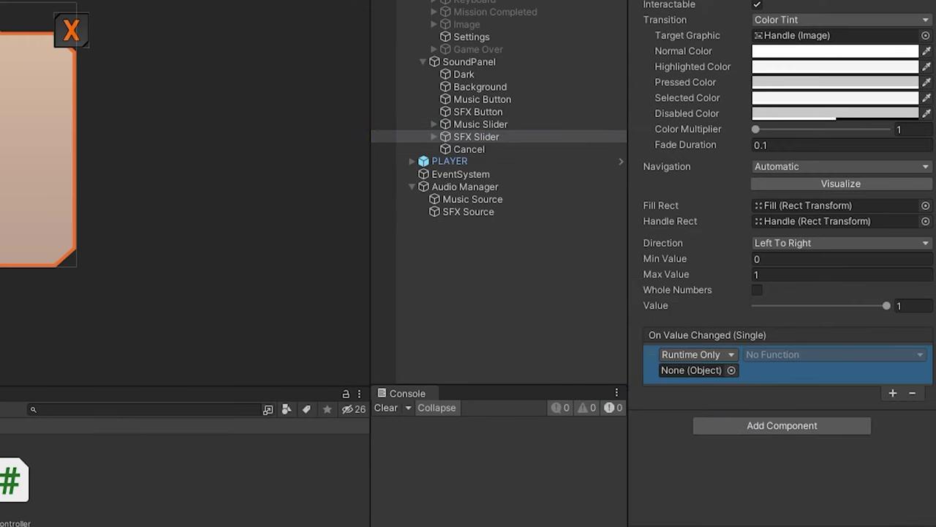
pyautogui.moveTo(688, 378); pyautogui.dragTo(690, 370)
pyautogui.click(805, 354)
pyautogui.moveTo(824, 516)
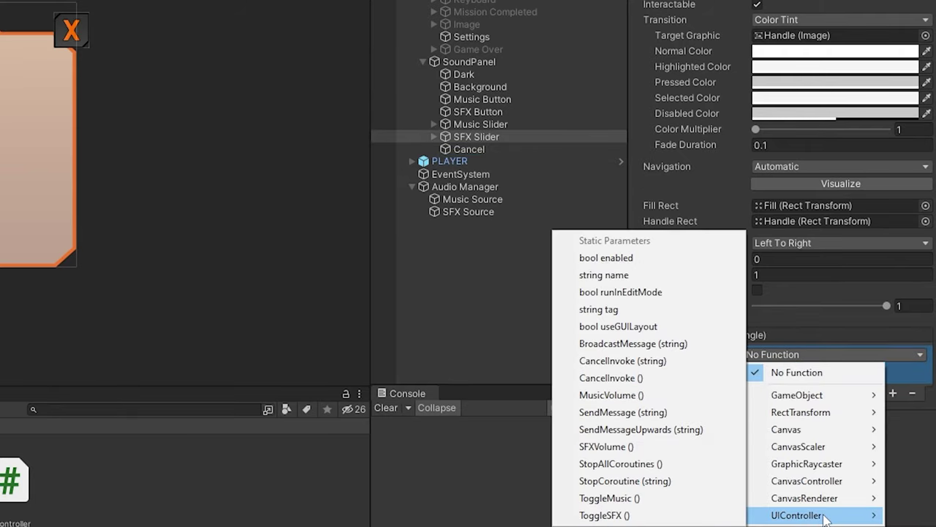
pyautogui.click(606, 446)
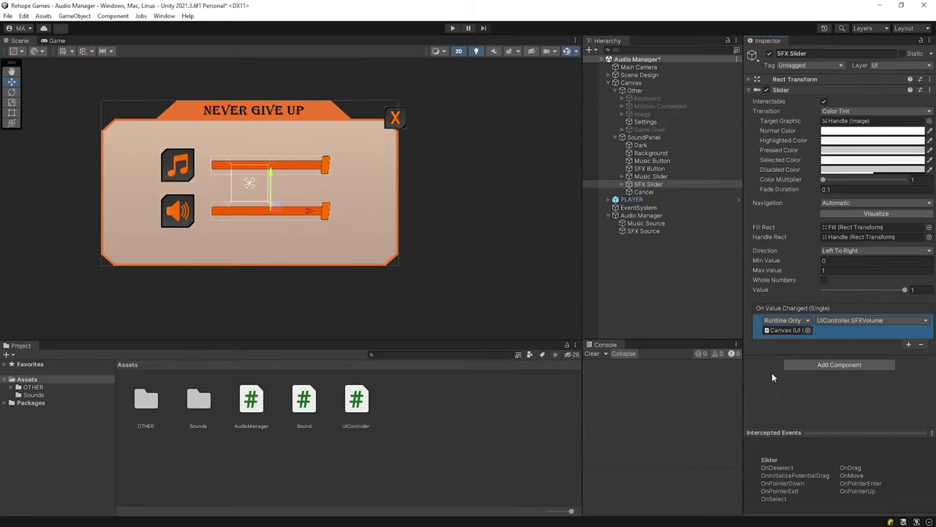
pyautogui.click(703, 313)
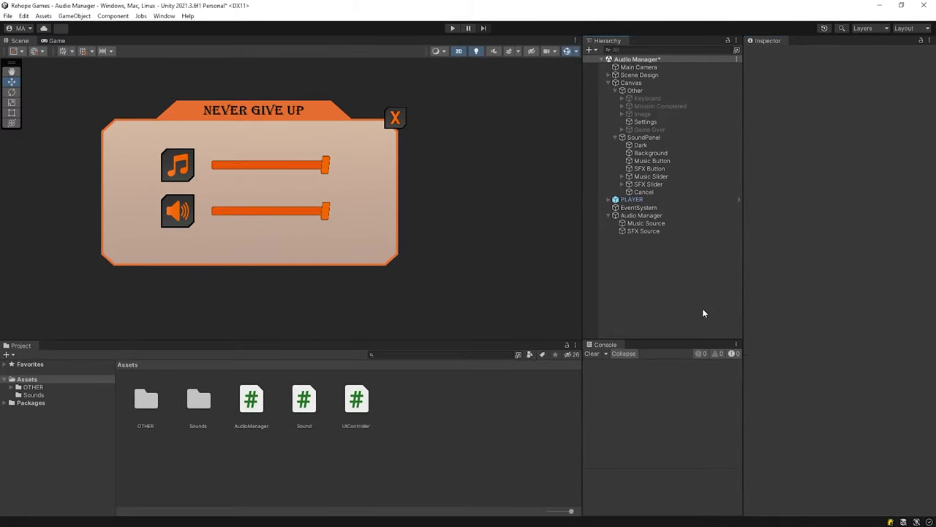
# - Deactivate the SoundPanel, frame the PLAYER in the scene view, and enter Play mode
pyautogui.click(640, 137)
pyautogui.click(769, 54)
pyautogui.doubleClick(650, 200)
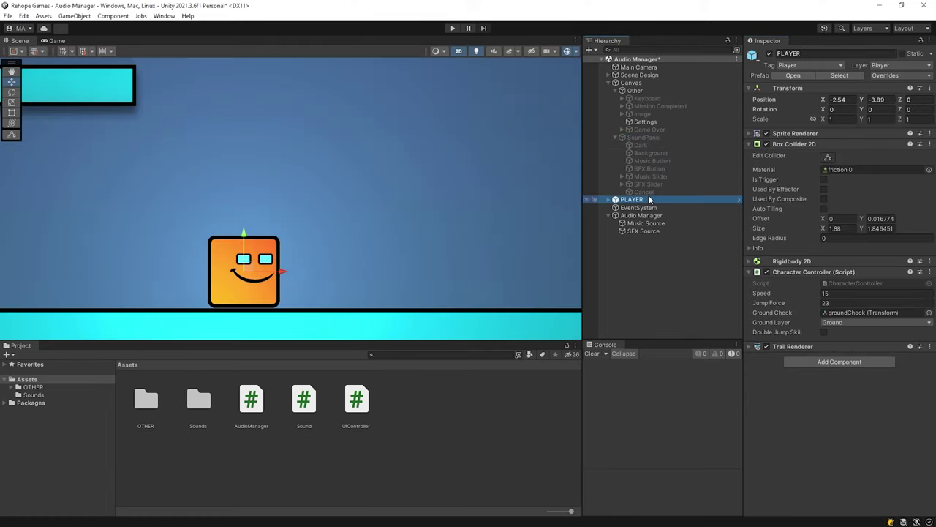
pyautogui.click(662, 264)
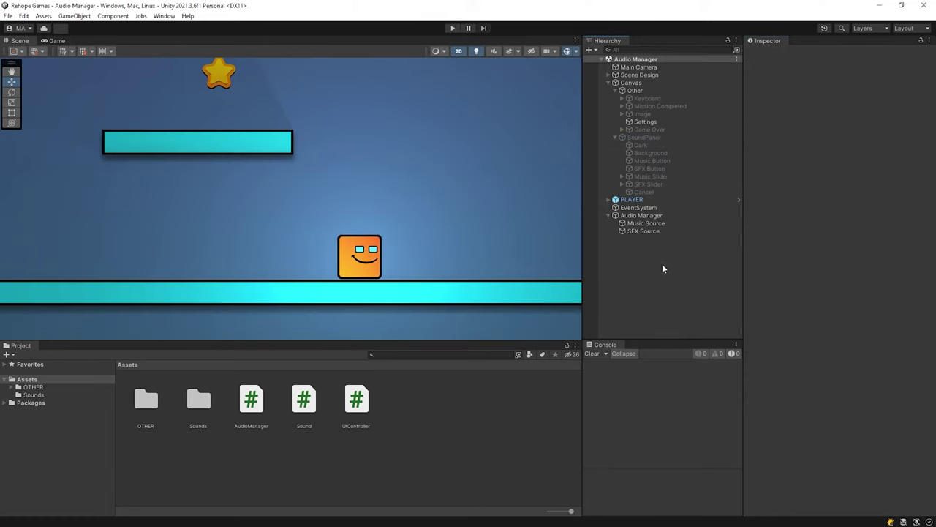
pyautogui.click(453, 29)
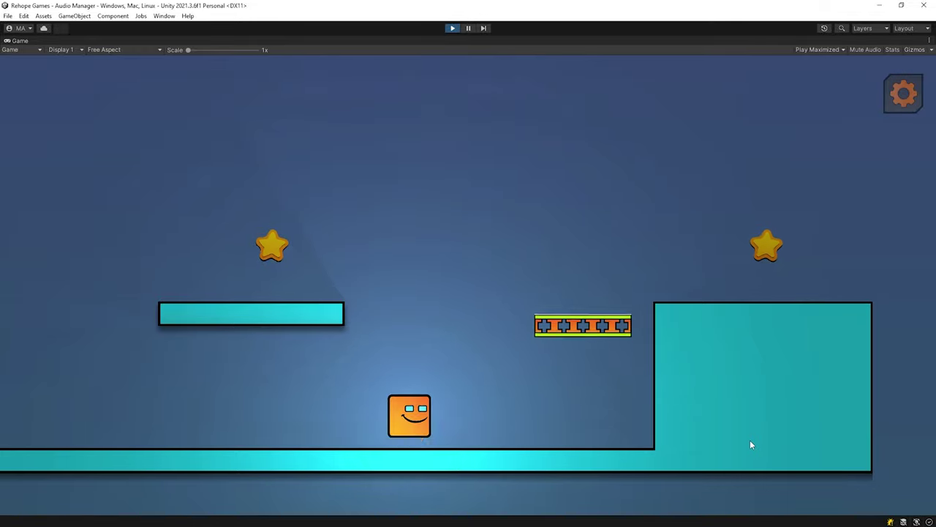
# - Open the sound panel, toggle the music, and sweep the music slider from minimum to maximum to partway
pyautogui.press('space')
pyautogui.press('space')
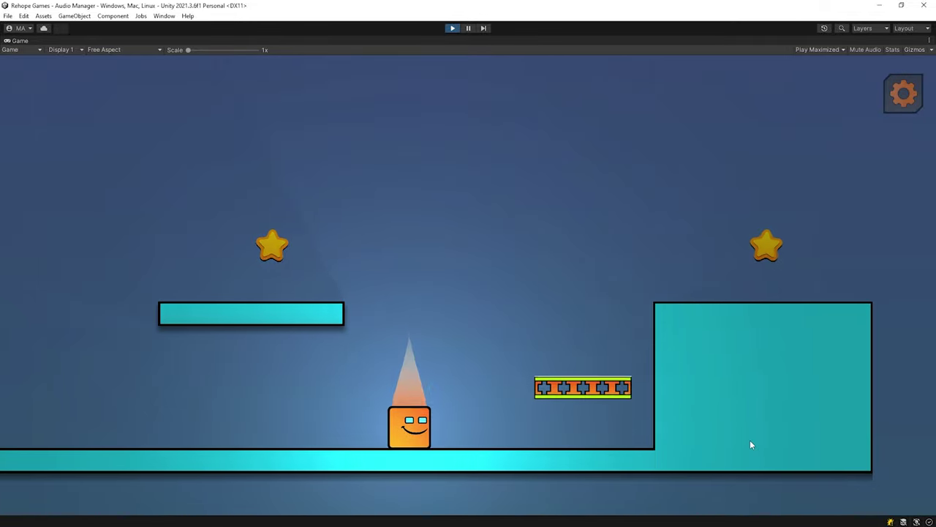
pyautogui.press('space')
pyautogui.click(903, 95)
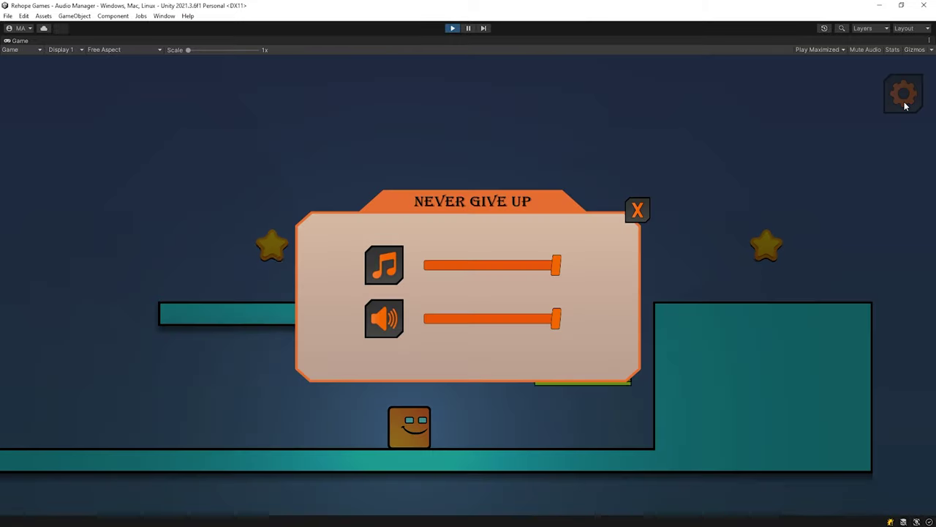
pyautogui.click(390, 272)
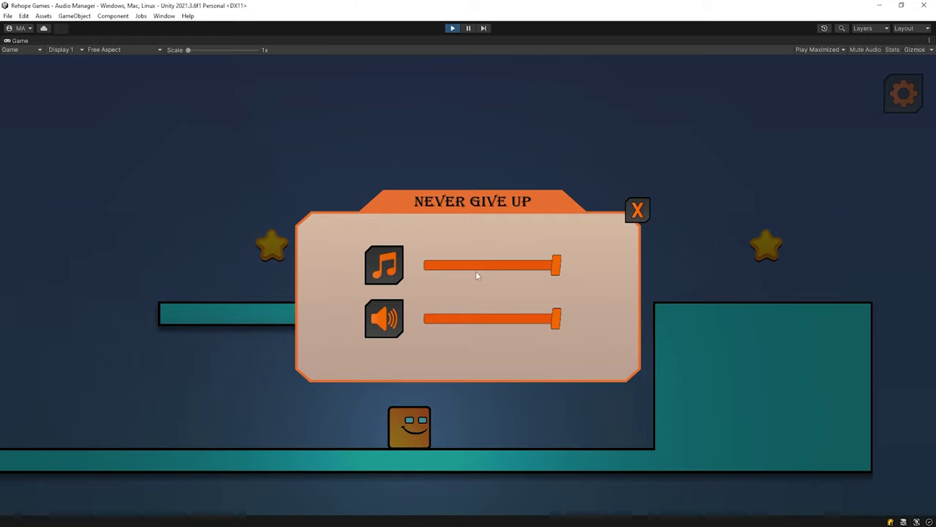
pyautogui.moveTo(455, 270); pyautogui.dragTo(435, 274)
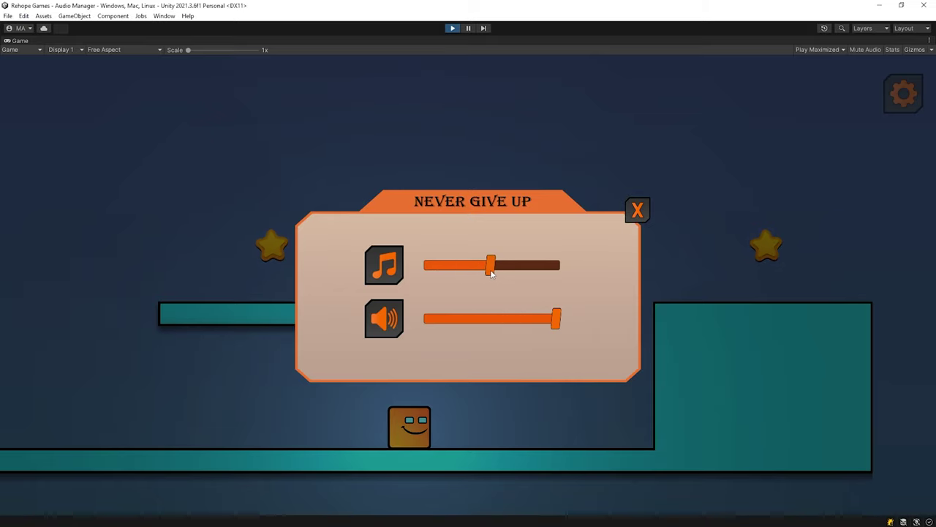
pyautogui.moveTo(492, 272); pyautogui.dragTo(566, 277)
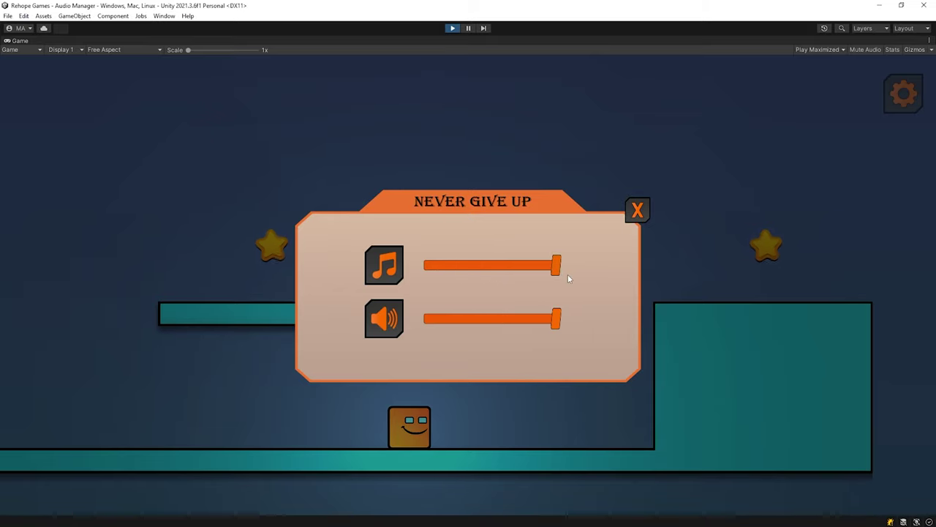
pyautogui.moveTo(556, 269); pyautogui.dragTo(472, 272)
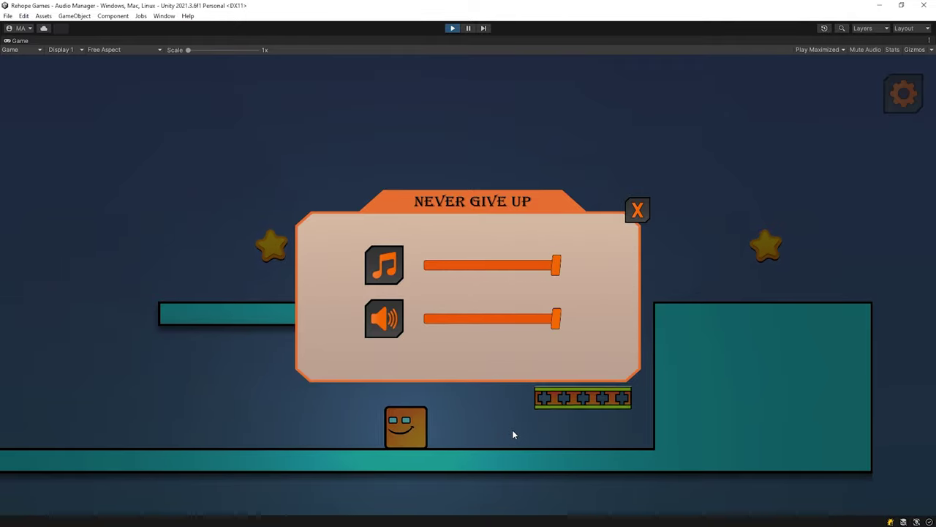
# - Mute the sound effects, jump to confirm they're silent, then turn effects back on
pyautogui.press('Left')
pyautogui.press('space')
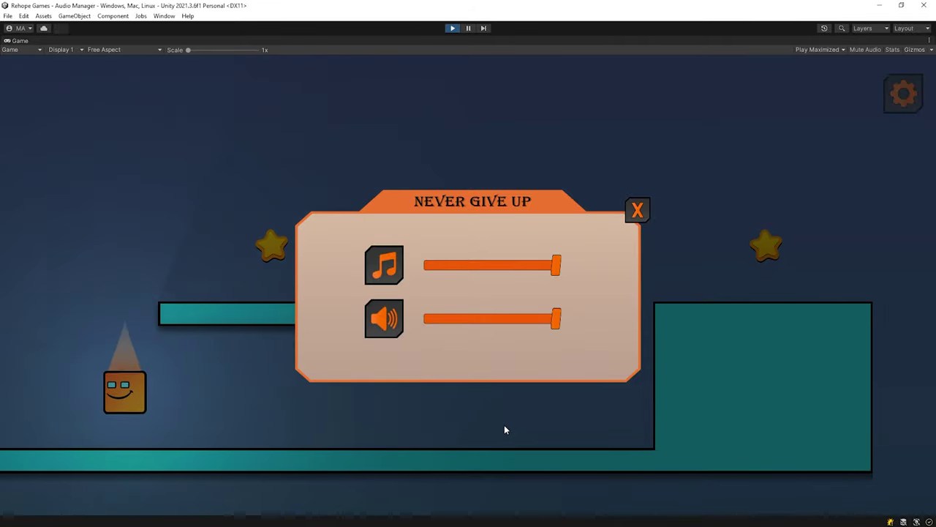
pyautogui.press('space')
pyautogui.click(393, 321)
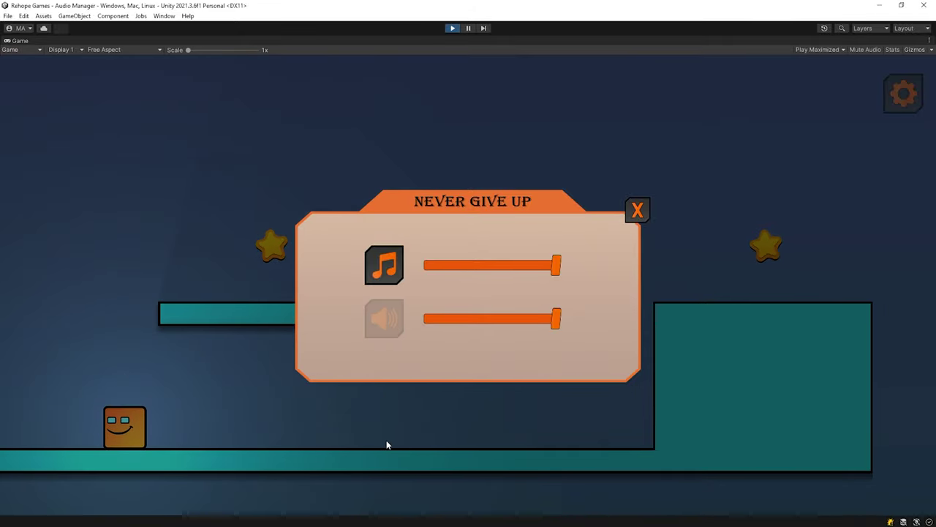
pyautogui.press('space')
pyautogui.press('space')
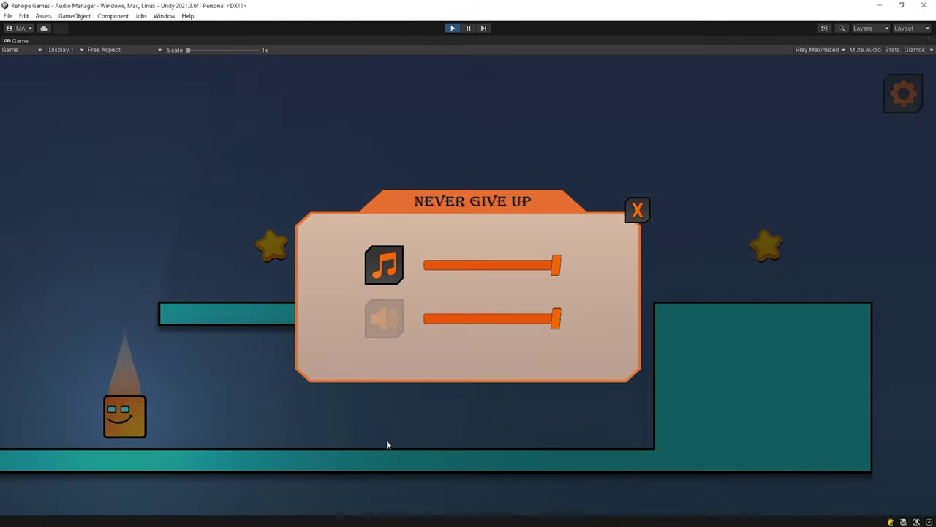
pyautogui.press('space')
pyautogui.click(388, 319)
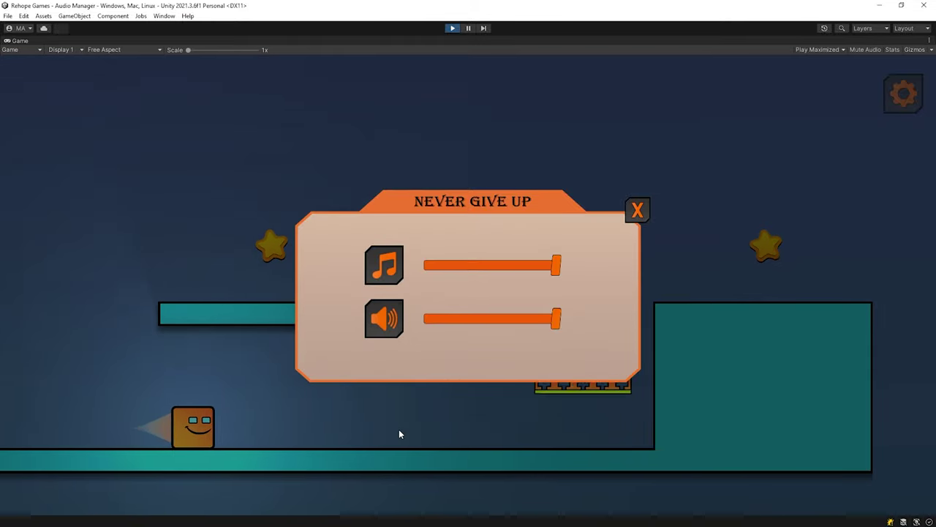
pyautogui.press('space')
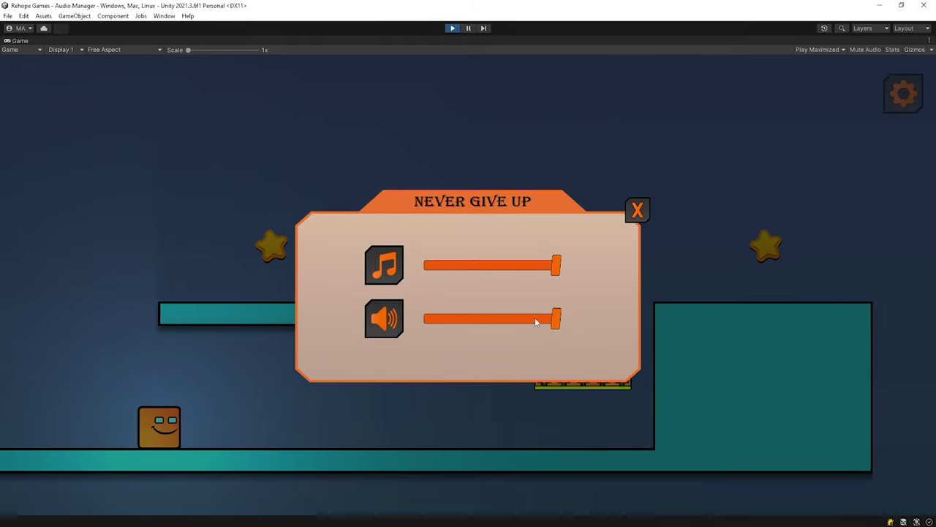
# - Lower the music volume to about half, close the panel, and jump the cube across the platforms
pyautogui.moveTo(529, 268); pyautogui.dragTo(504, 268)
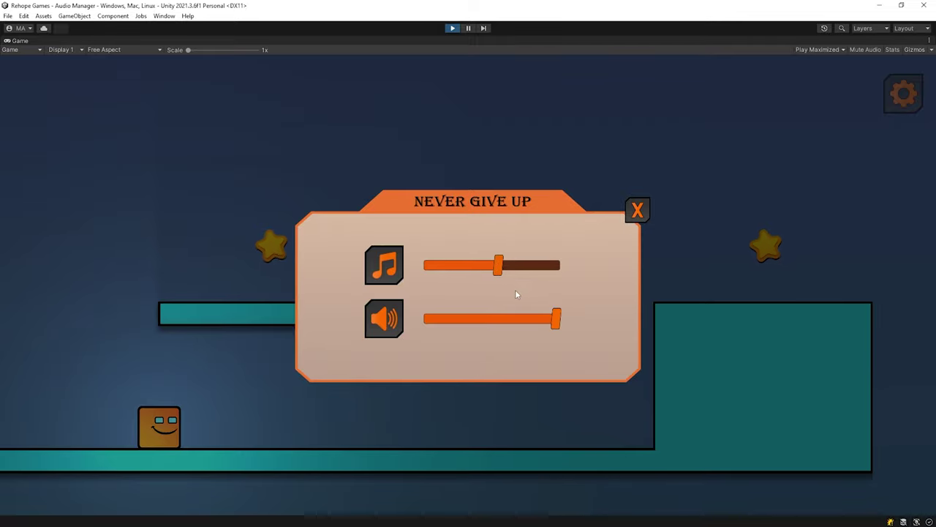
pyautogui.click(638, 212)
pyautogui.press('Right')
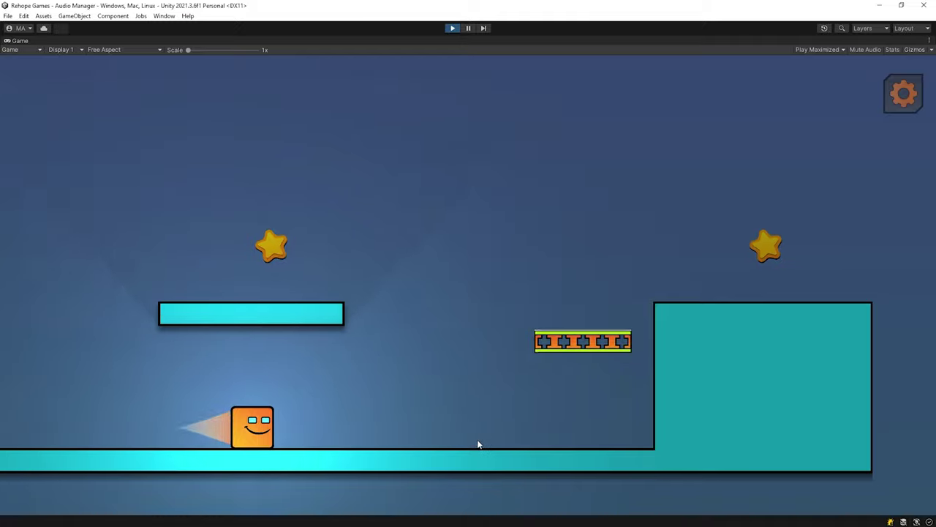
pyautogui.press('space')
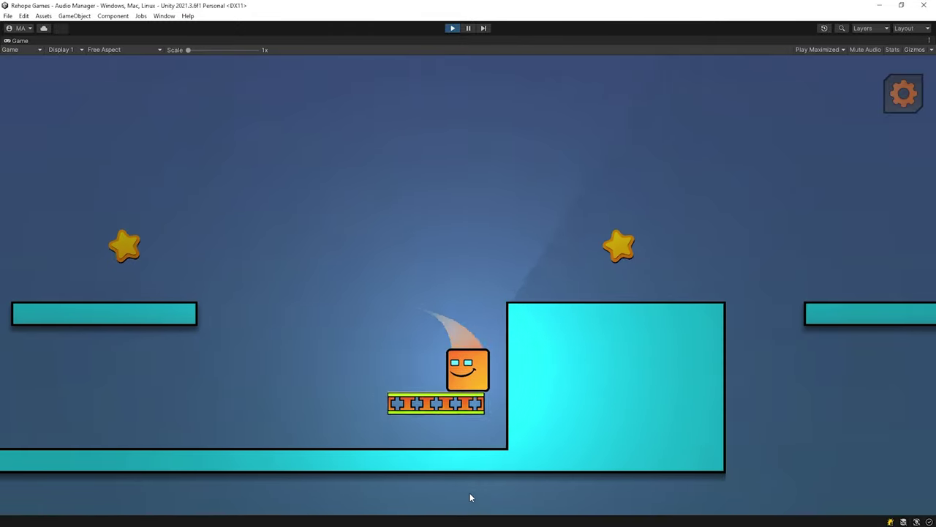
pyautogui.press('space')
pyautogui.press('space')
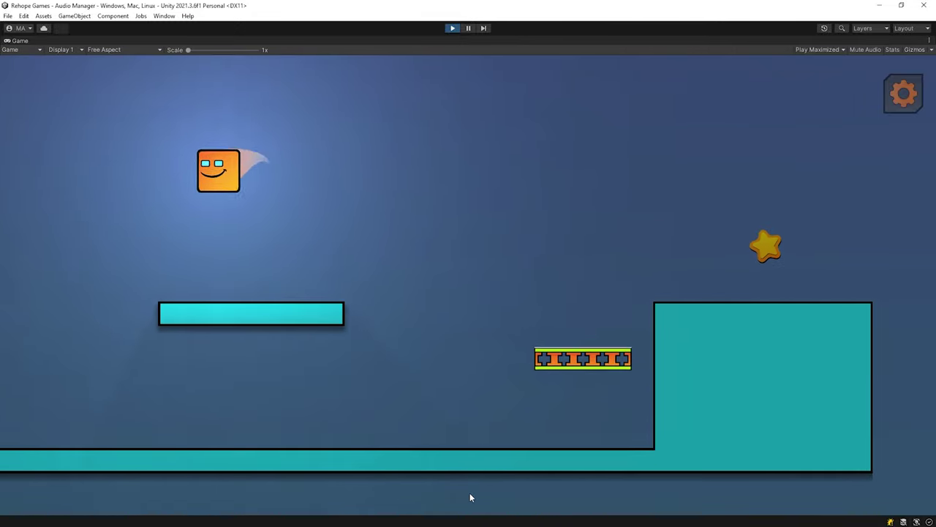
pyautogui.press('Right')
pyautogui.press('space')
pyautogui.press('space')
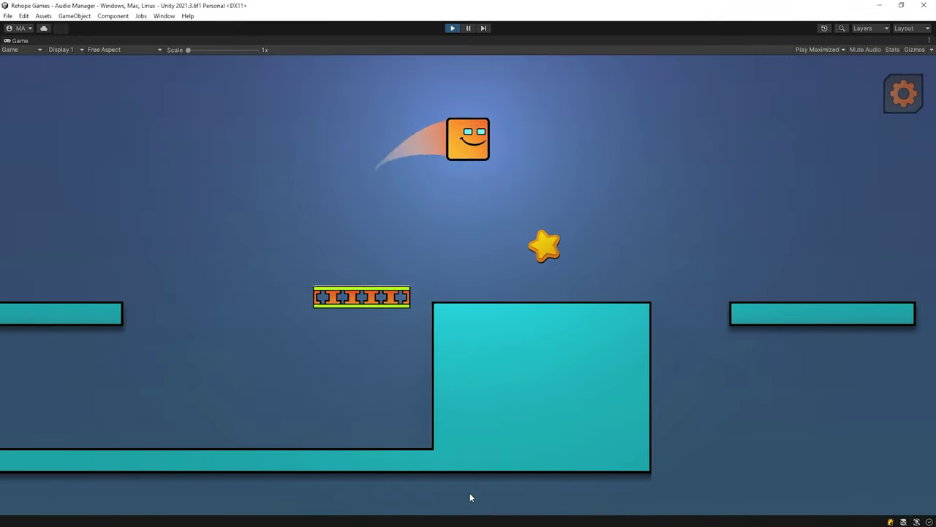
pyautogui.press('space')
pyautogui.press('space')
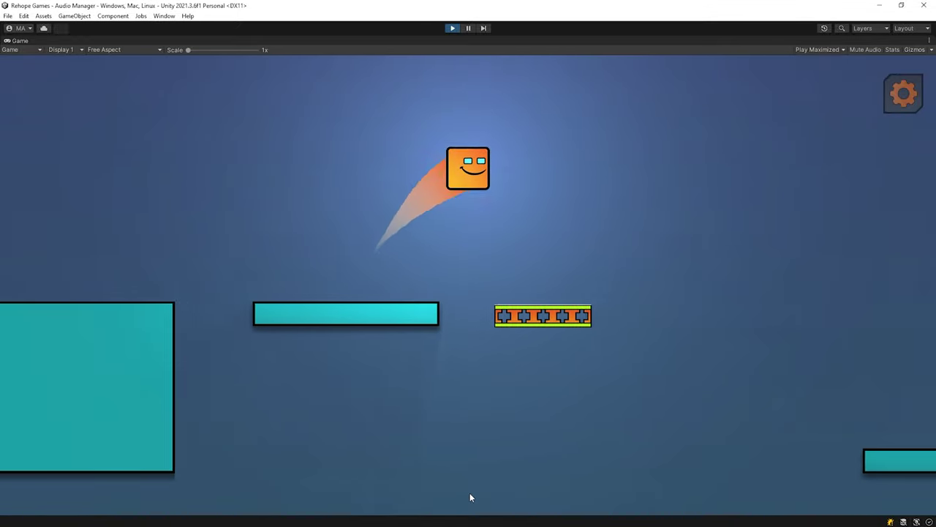
pyautogui.press('space')
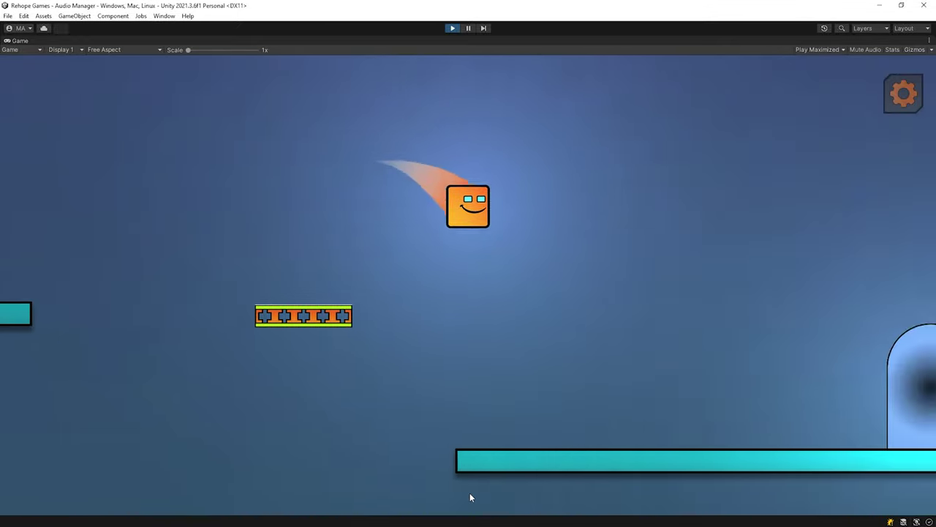